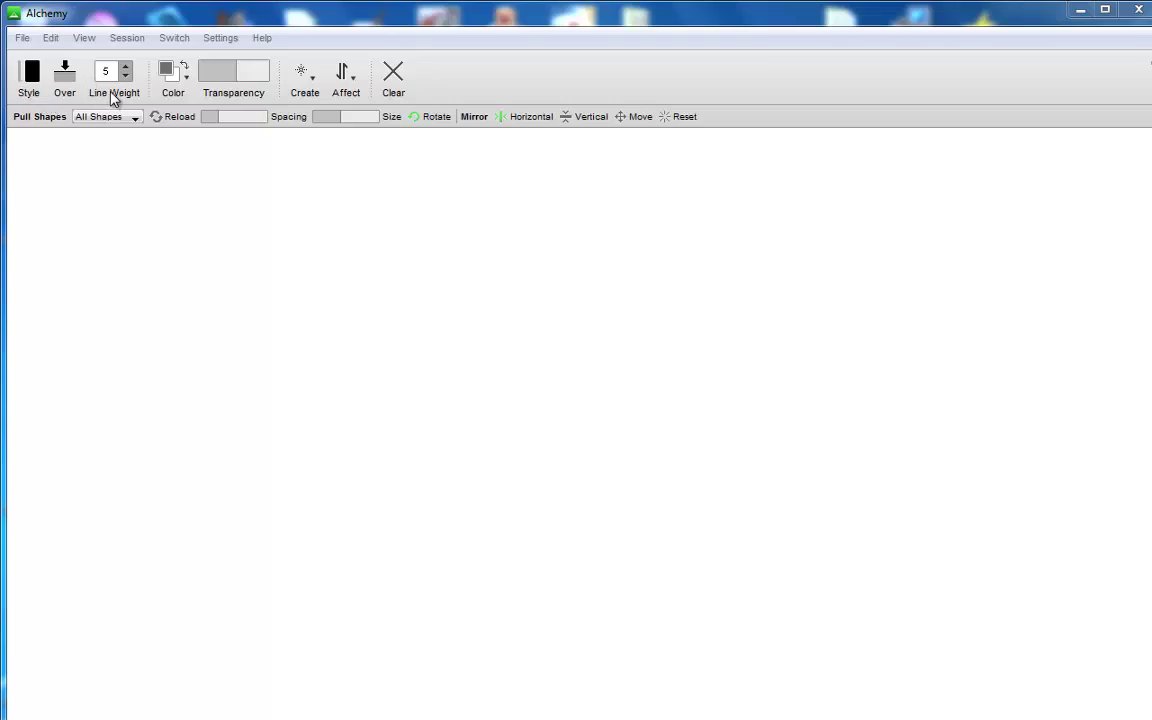
Switch Alchemy's drawing mode from Over to Under, leaving the colour unchanged.
left_click(66, 88)
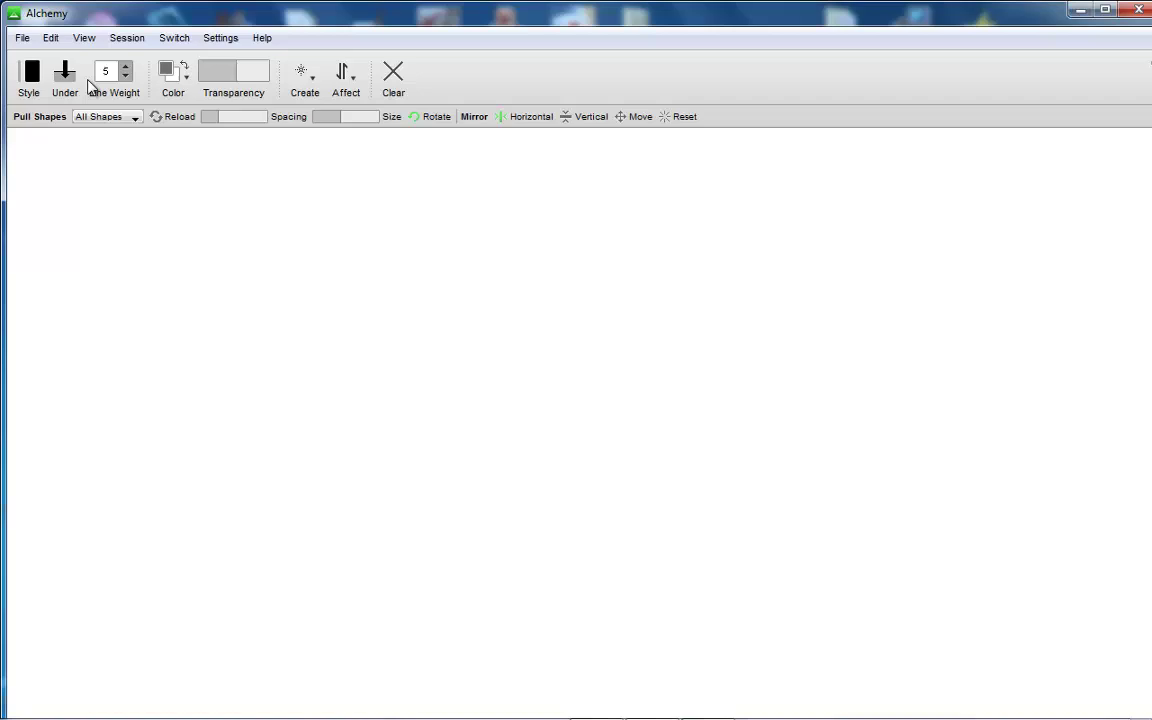
left_click(172, 76)
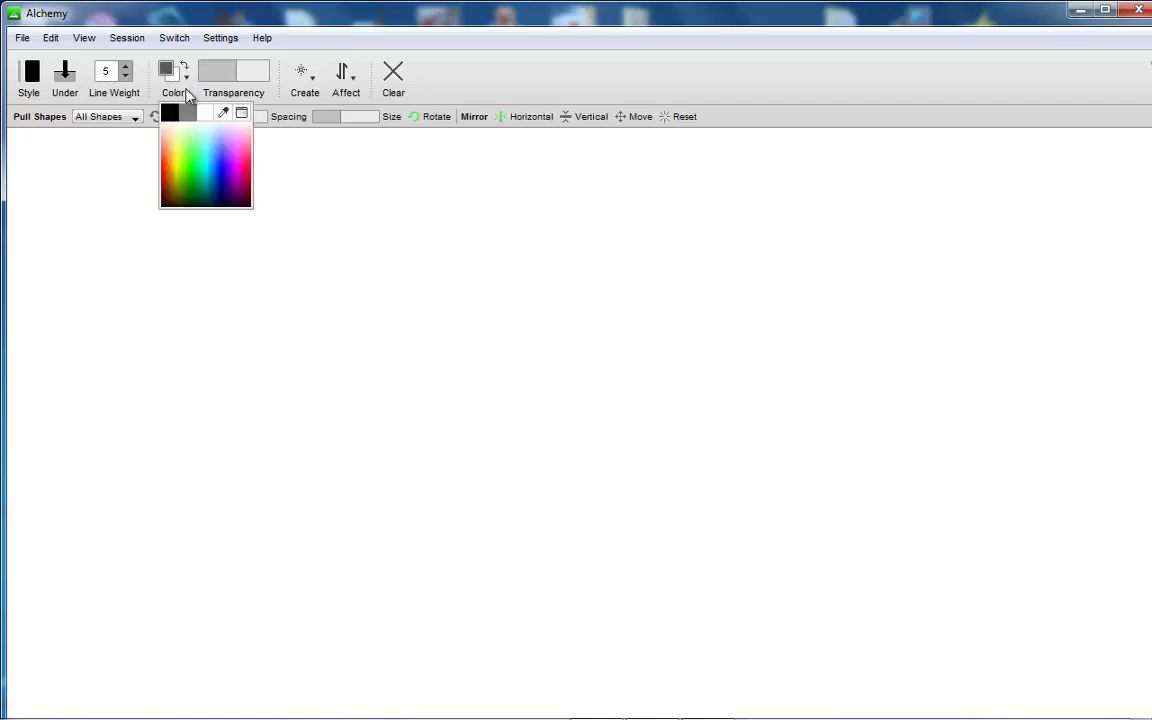
left_click(192, 95)
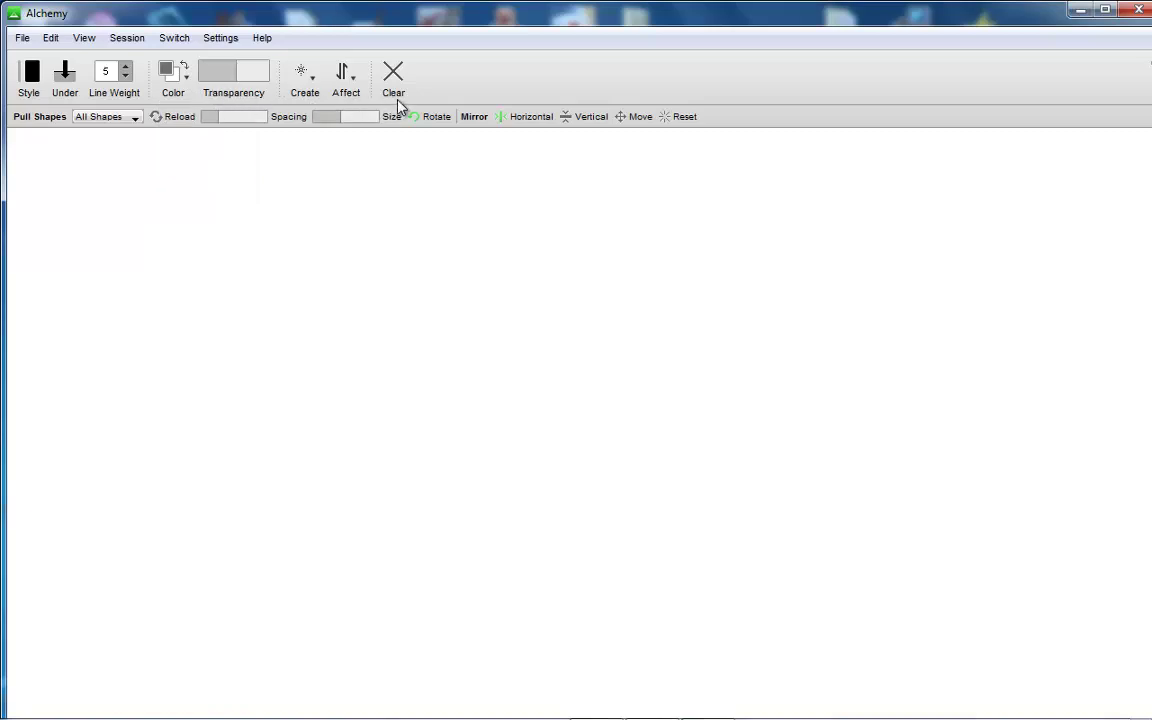
Look through the Create and Affect menus without choosing anything.
left_click(133, 118)
left_click(299, 90)
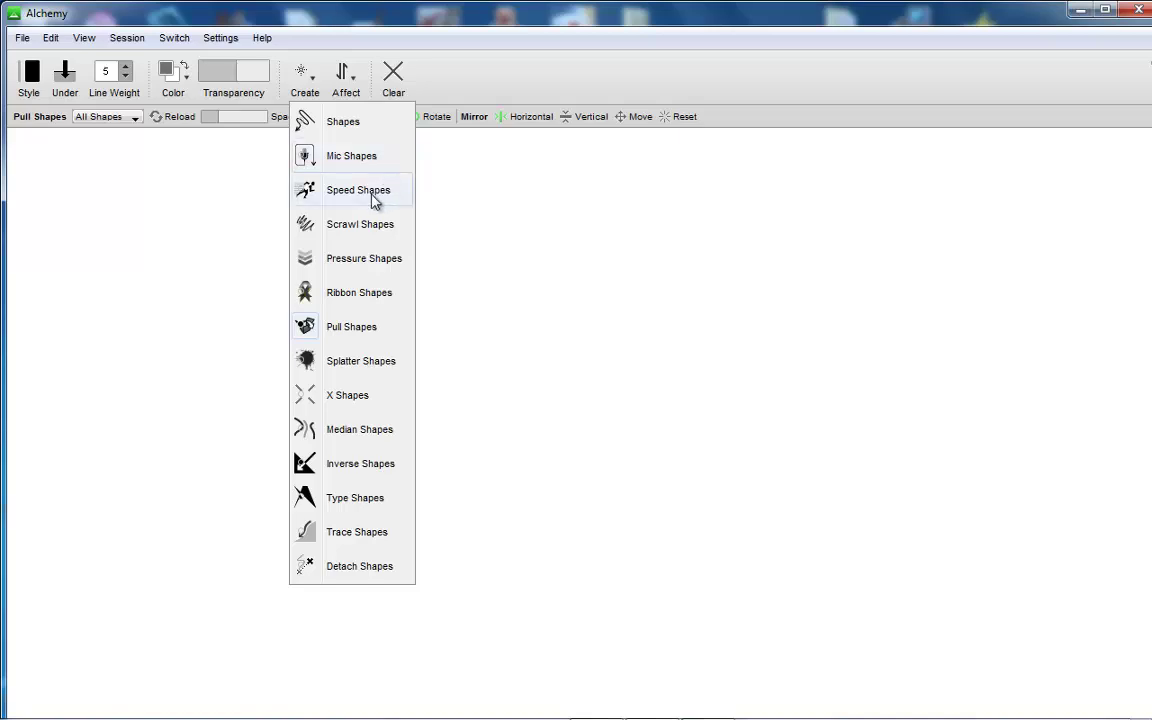
left_click(352, 80)
left_click(372, 92)
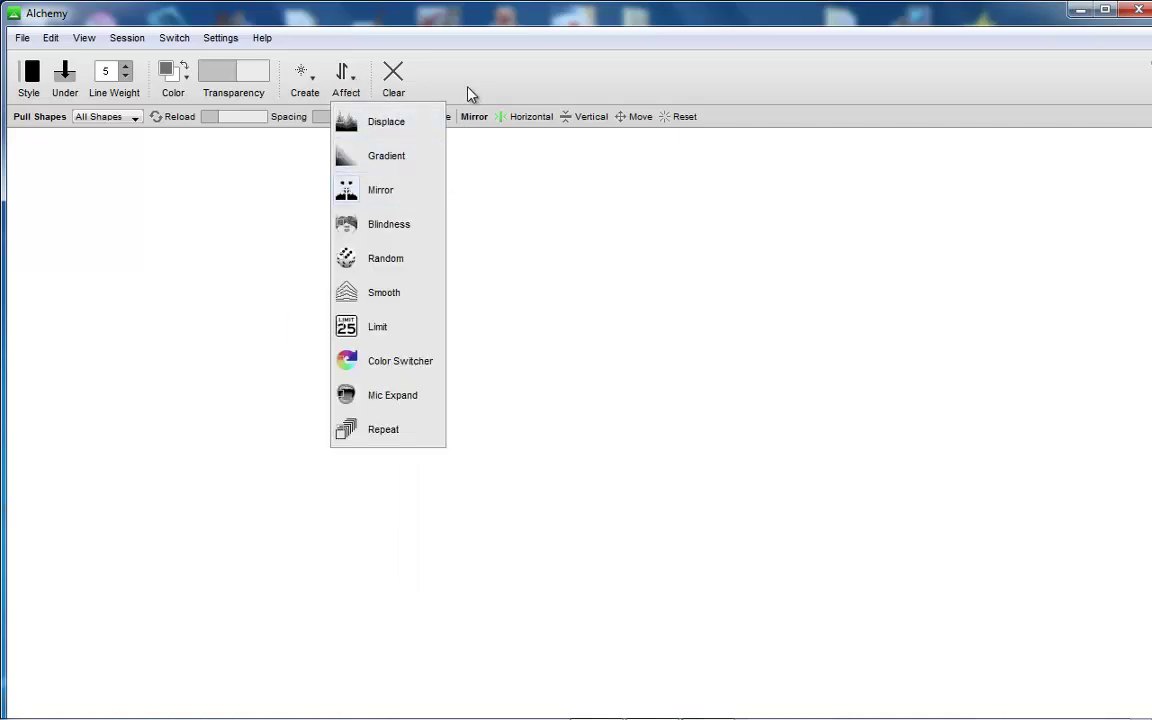
left_click(30, 80)
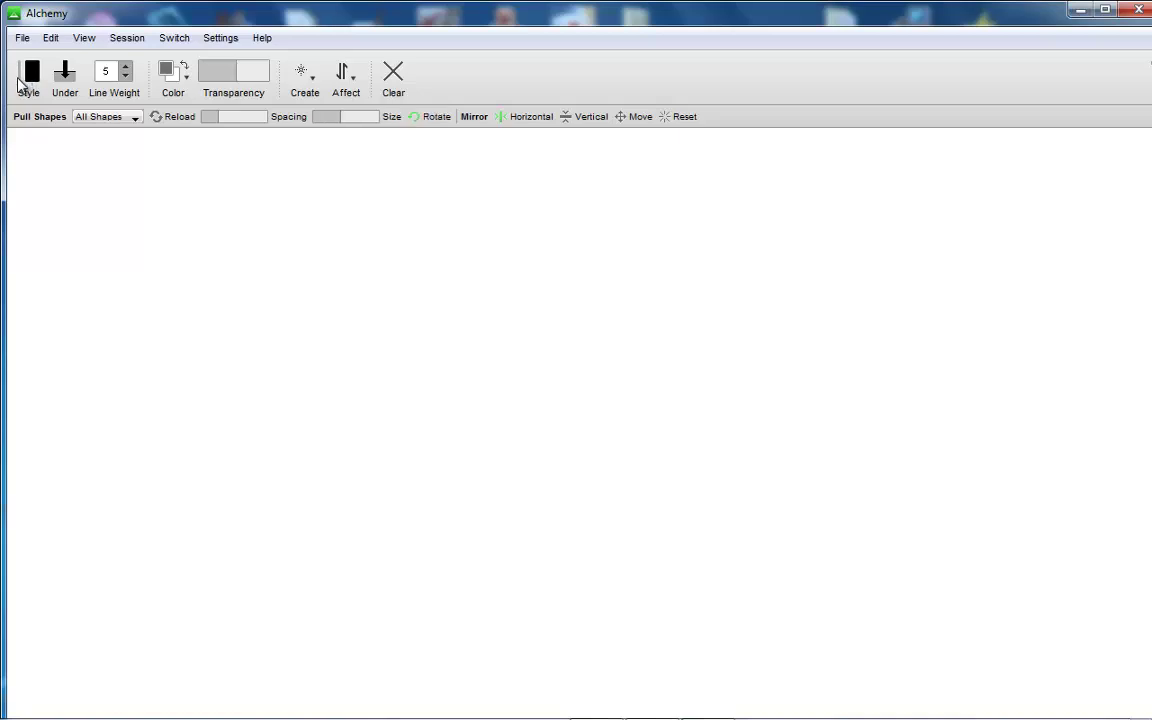
Switch to outlined line style, turn on Mirror, and draw a mirrored freehand doodle.
left_click(22, 84)
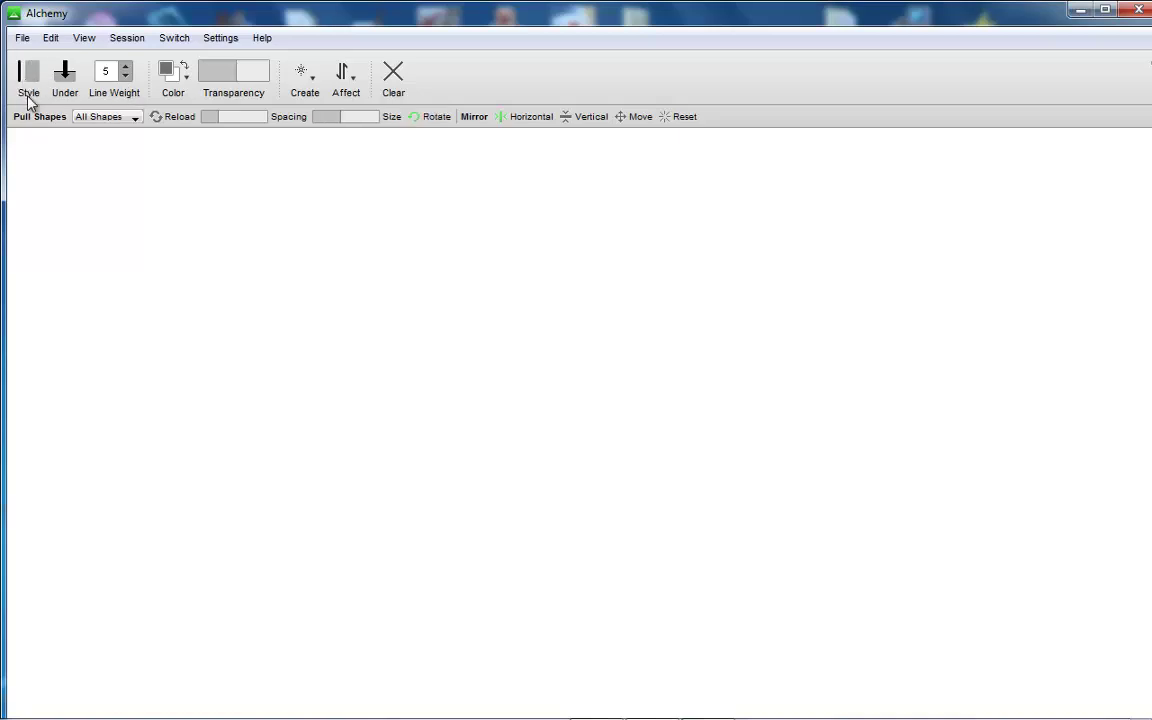
left_click(345, 80)
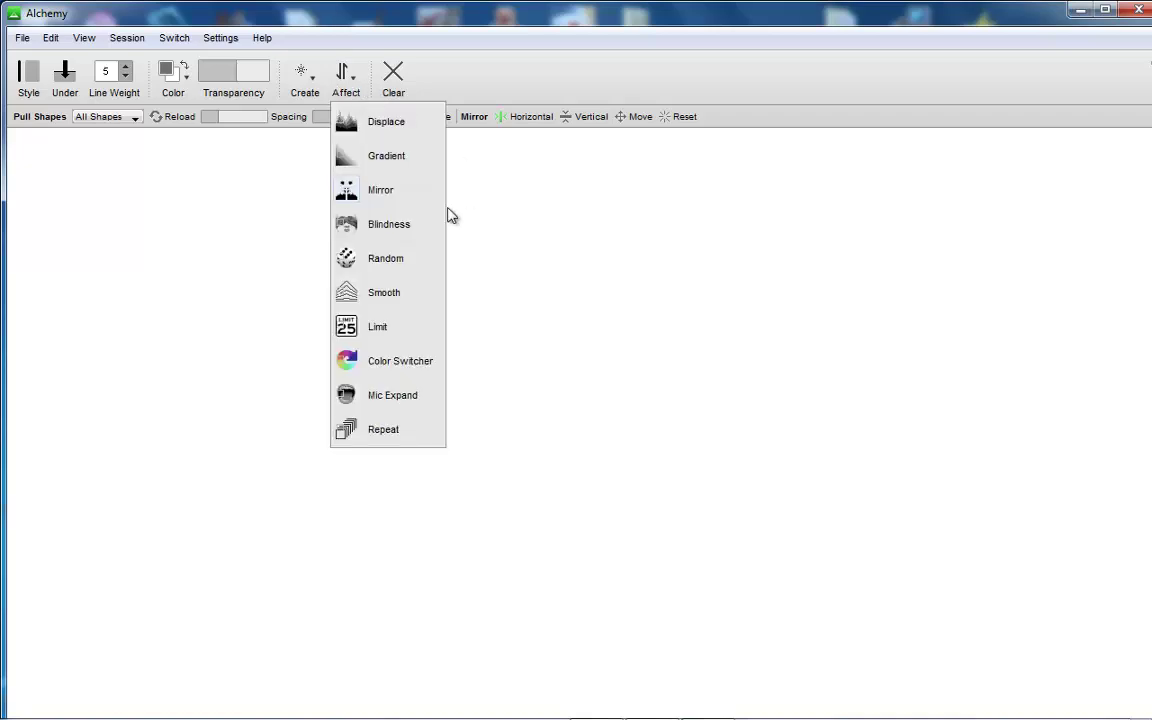
left_click(390, 199)
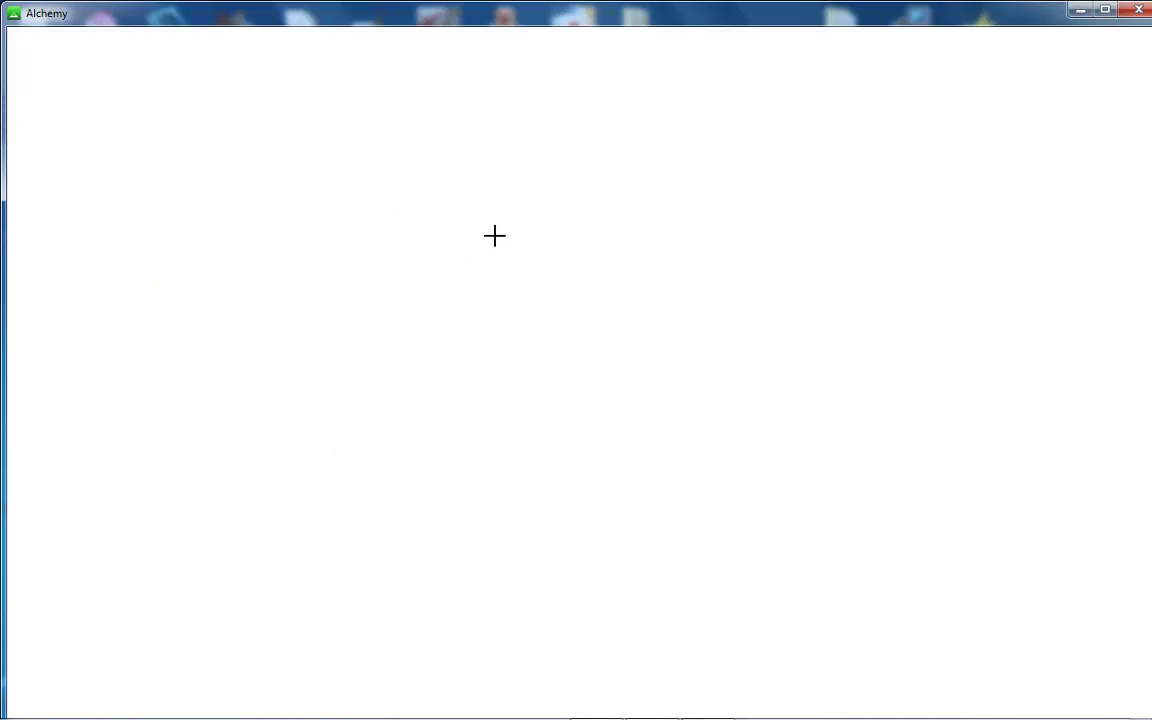
left_click_drag(494, 229, 500, 268)
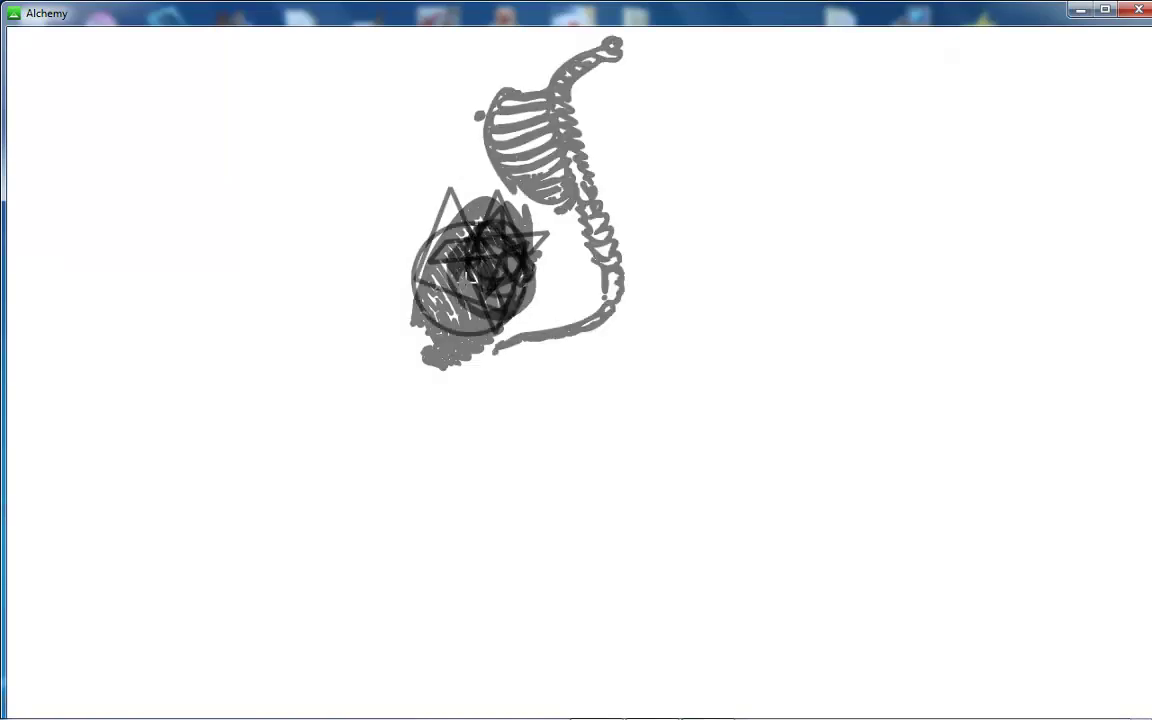
Choose Create > Shapes, clear the canvas, and write 'Shp' freehand.
mouse_move(312, 12)
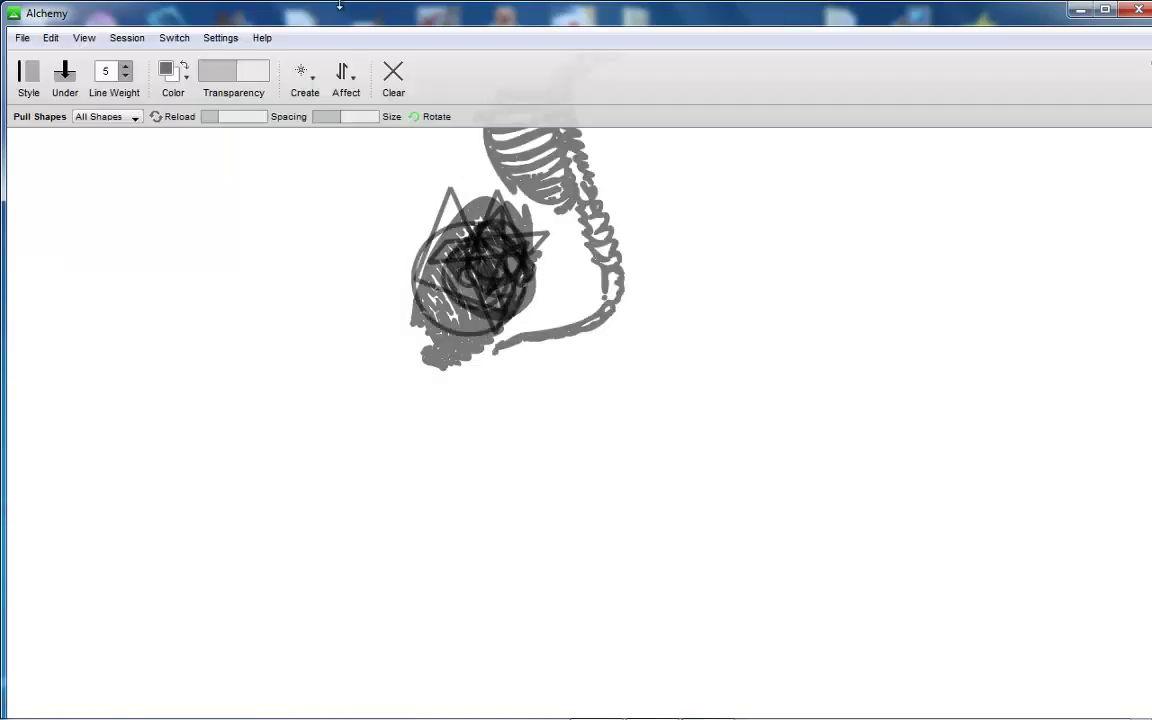
left_click(317, 88)
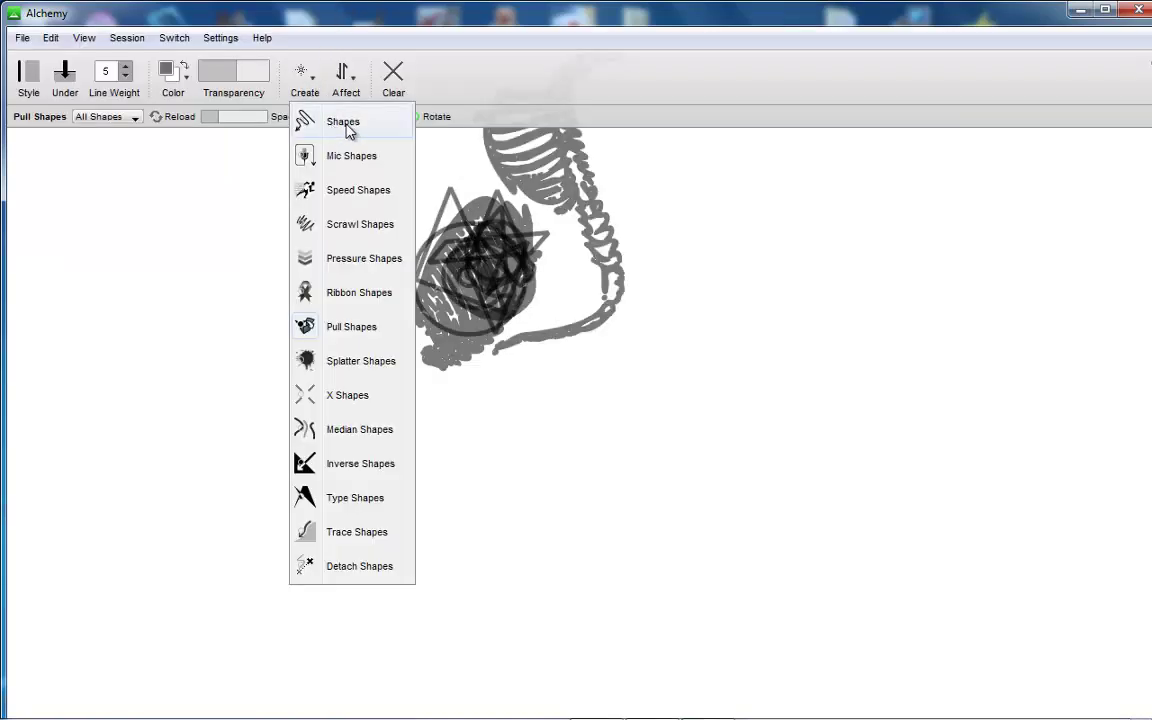
left_click(314, 125)
mouse_move(480, 36)
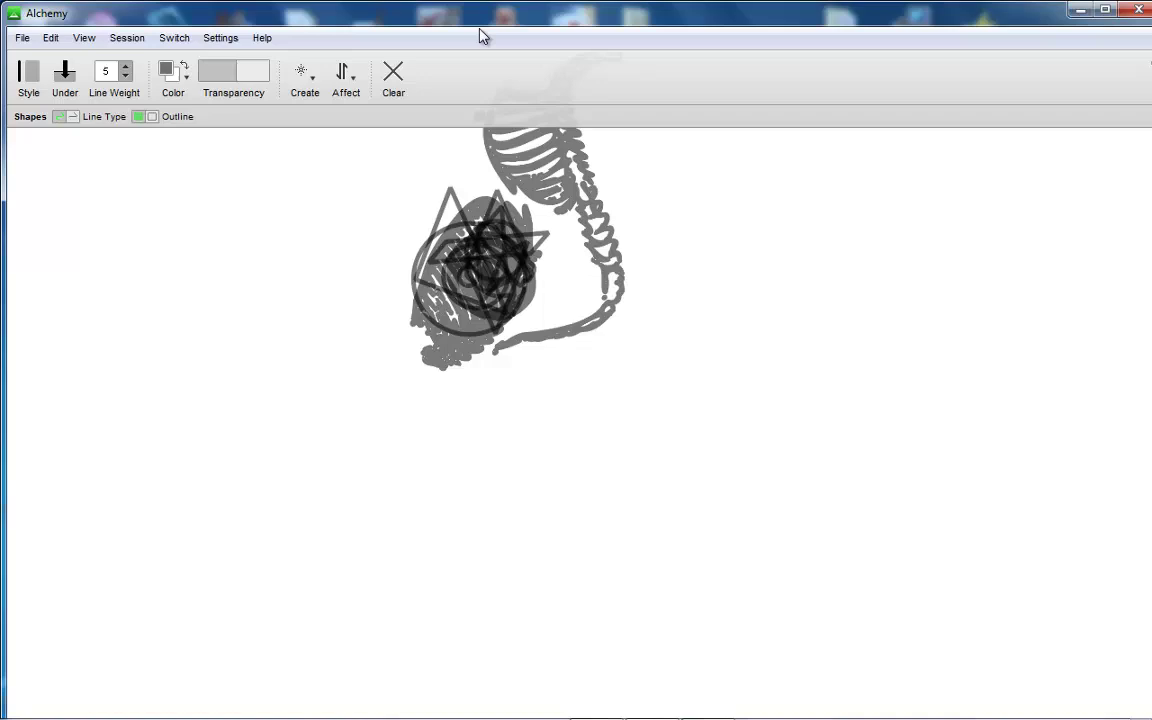
left_click(393, 76)
mouse_move(428, 216)
left_mouse_down()
mouse_move(427, 249)
mouse_move(452, 278)
mouse_move(440, 327)
mouse_move(368, 252)
mouse_move(391, 334)
left_mouse_up()
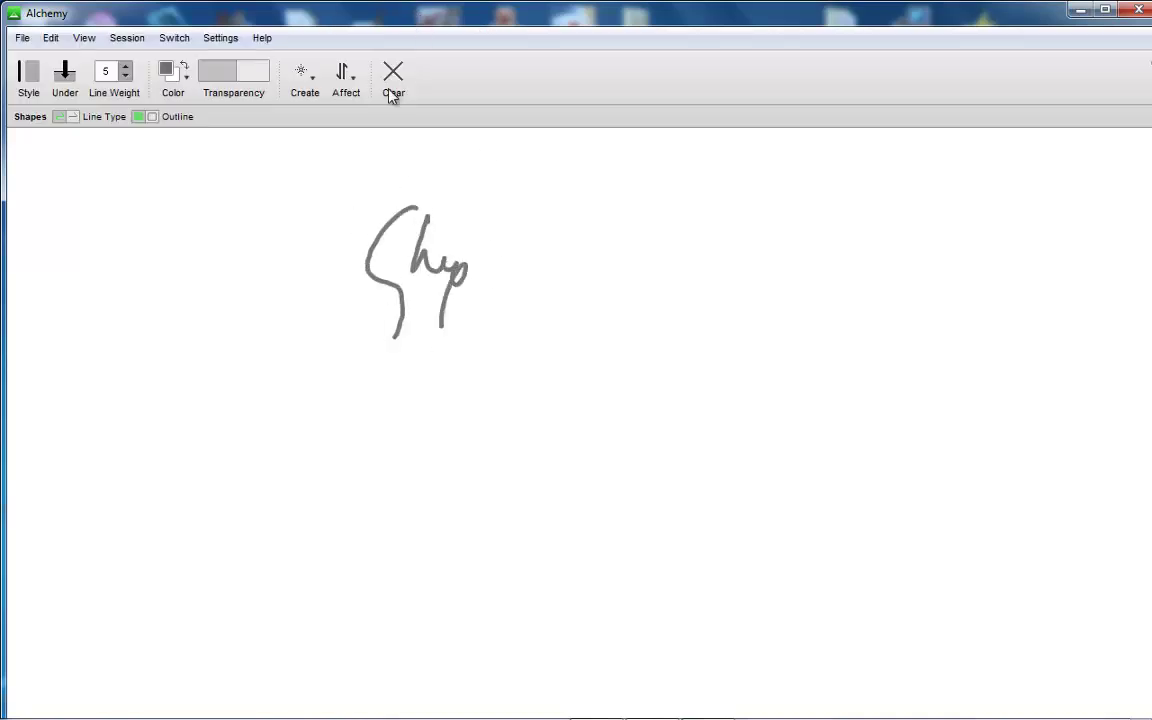
Turn on Mirror and draw a mirrored figure with strokes, curls, arc and leg loops.
left_click(349, 80)
left_click(398, 196)
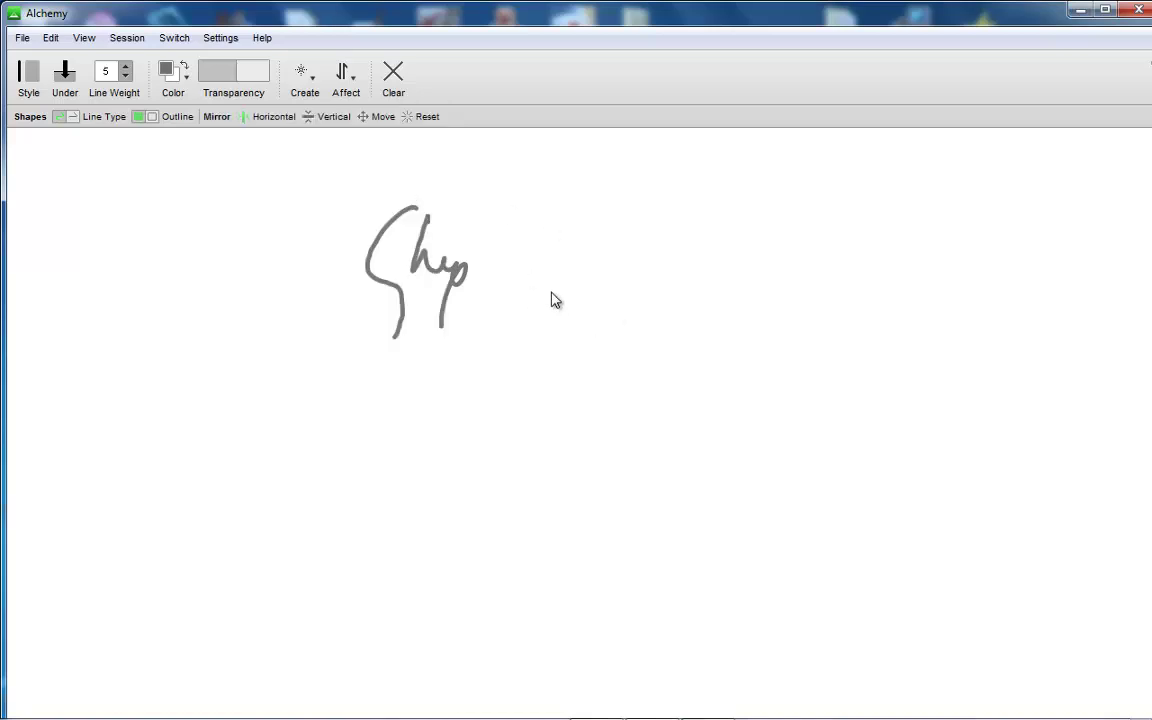
left_click_drag(549, 255, 531, 360)
left_click_drag(556, 300, 586, 324)
left_click_drag(583, 252, 577, 350)
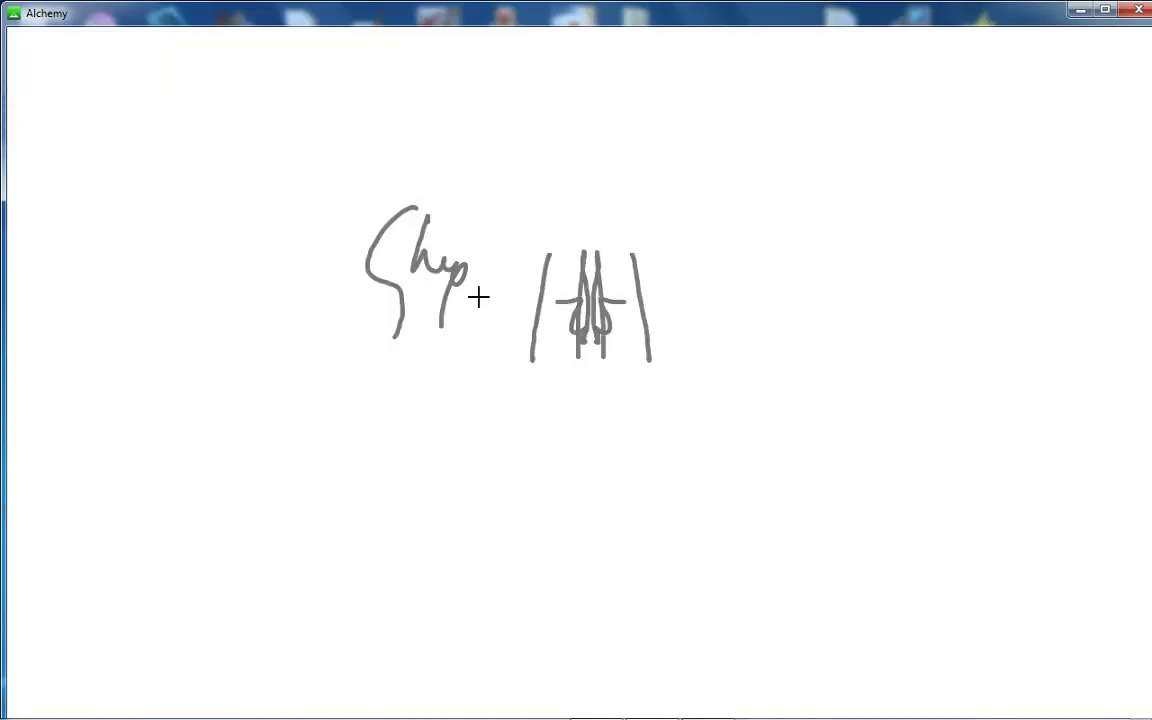
mouse_move(580, 229)
left_mouse_down()
mouse_move(561, 276)
mouse_move(522, 314)
left_mouse_up()
mouse_move(545, 262)
left_mouse_down()
mouse_move(536, 325)
mouse_move(540, 350)
mouse_move(560, 360)
mouse_move(538, 352)
left_mouse_up()
left_click_drag(568, 180, 548, 334)
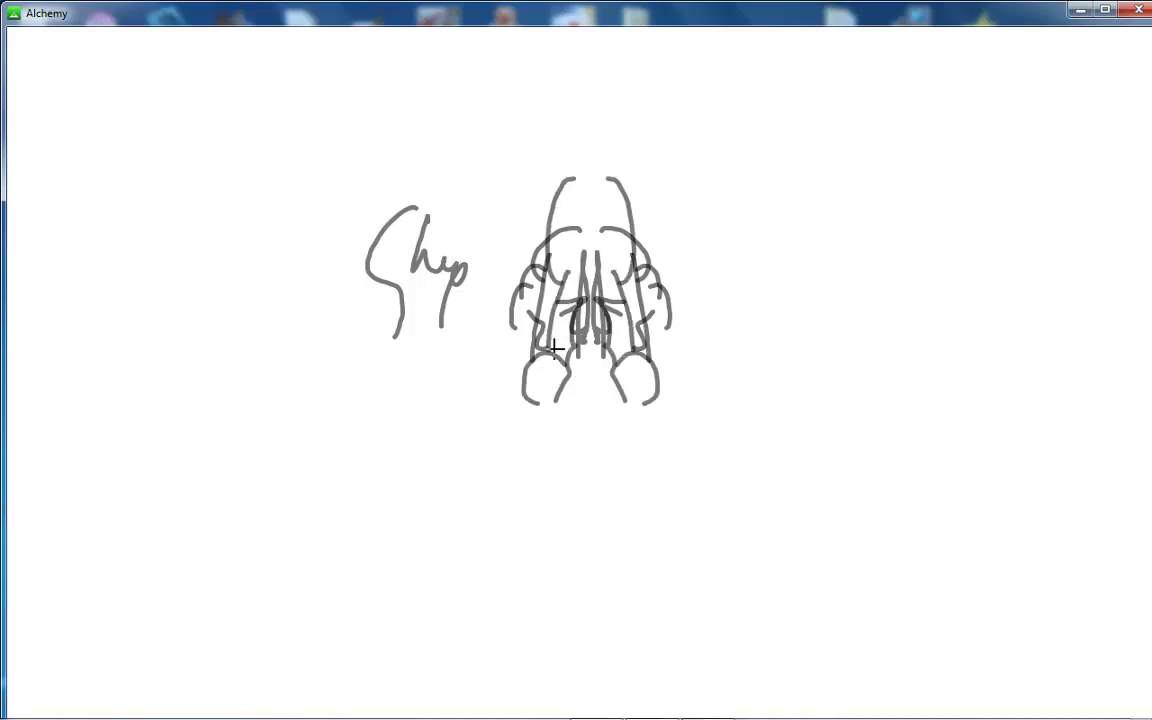
Draw a thin mirrored V-and-loops ornament below the figure at line weight 2.
mouse_move(120, 8)
left_click_drag(590, 412, 568, 490)
left_click_drag(553, 445, 590, 460)
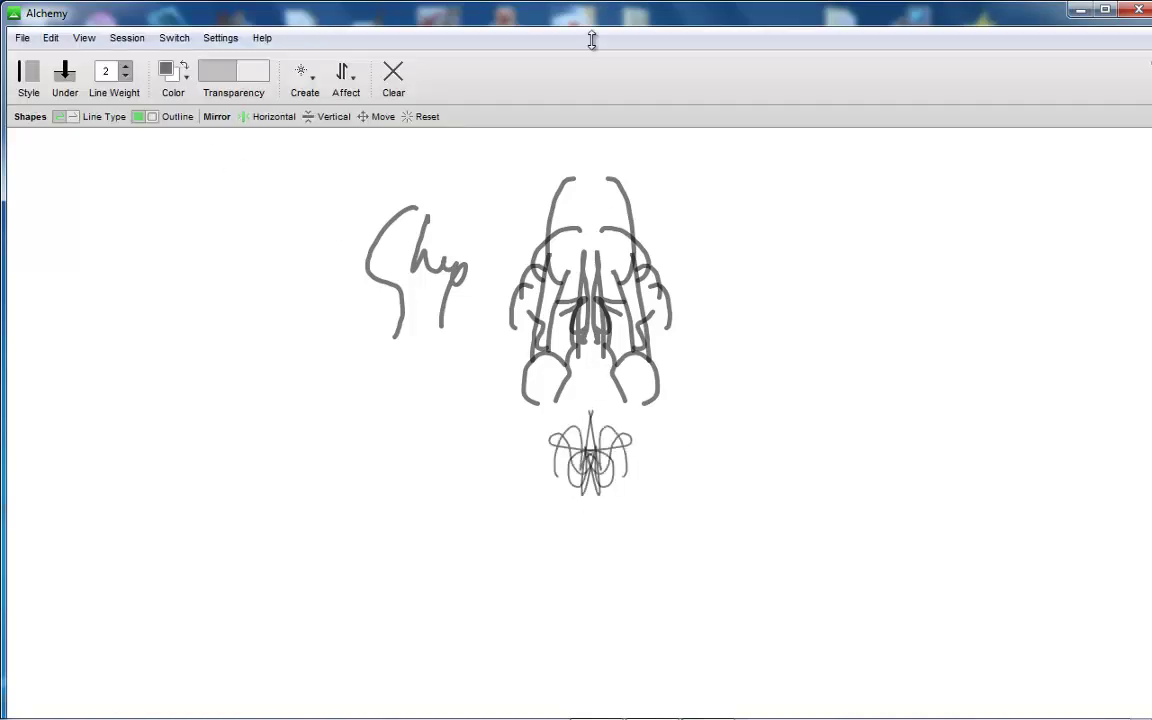
left_click_drag(584, 401, 585, 482)
Move the mirror axis and draw a large mirrored looping figure with lines beneath it on the left.
mouse_move(458, 18)
left_click(378, 118)
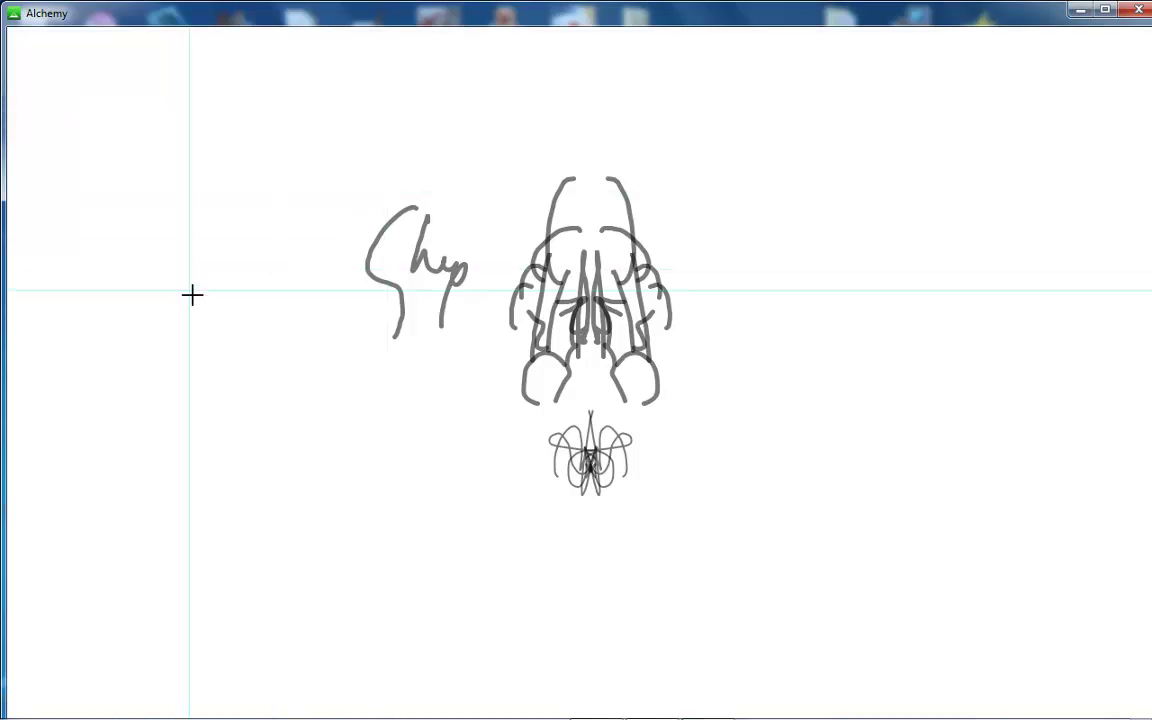
mouse_move(247, 310)
left_mouse_down()
mouse_move(204, 308)
mouse_move(208, 344)
mouse_move(228, 271)
mouse_move(193, 305)
mouse_move(242, 263)
mouse_move(212, 282)
mouse_move(218, 245)
mouse_move(239, 262)
mouse_move(242, 245)
mouse_move(224, 255)
mouse_move(221, 225)
mouse_move(194, 242)
mouse_move(204, 296)
mouse_move(249, 340)
mouse_move(207, 308)
mouse_move(235, 359)
mouse_move(210, 339)
mouse_move(213, 353)
mouse_move(276, 381)
mouse_move(242, 361)
mouse_move(252, 417)
mouse_move(210, 350)
mouse_move(205, 313)
mouse_move(218, 326)
mouse_move(197, 287)
mouse_move(191, 340)
mouse_move(191, 271)
mouse_move(165, 248)
left_mouse_up()
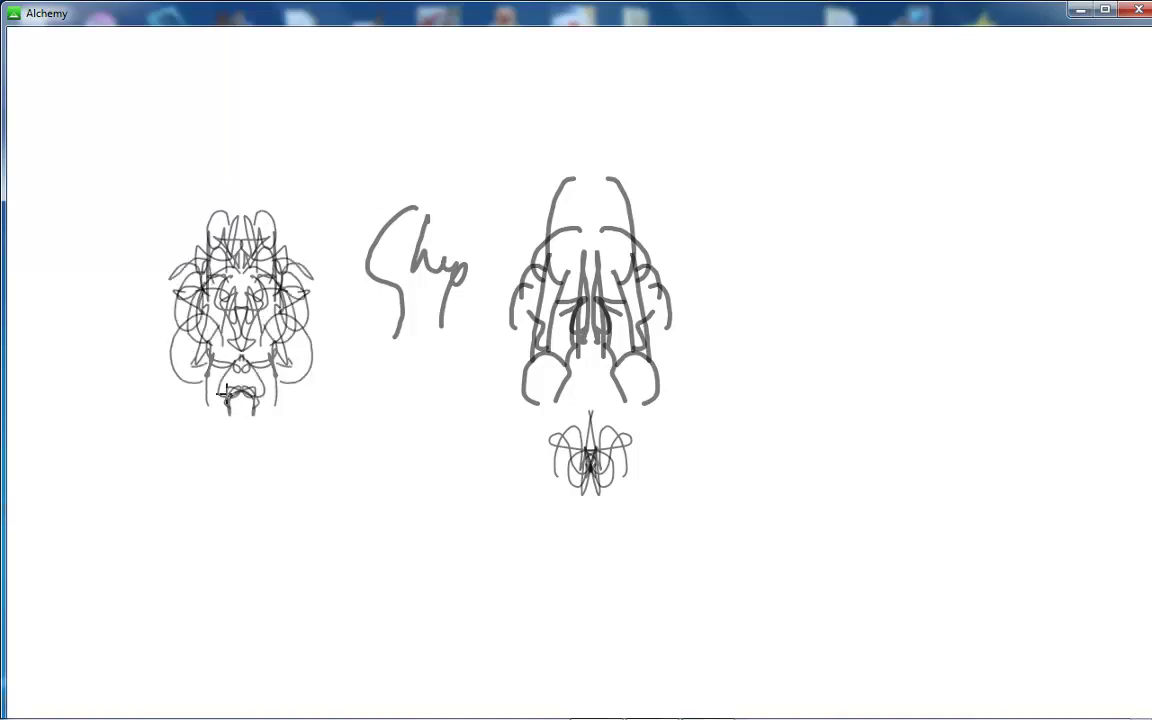
mouse_move(425, 398)
left_mouse_down()
mouse_move(391, 399)
mouse_move(383, 501)
mouse_move(230, 504)
mouse_move(236, 545)
left_mouse_up()
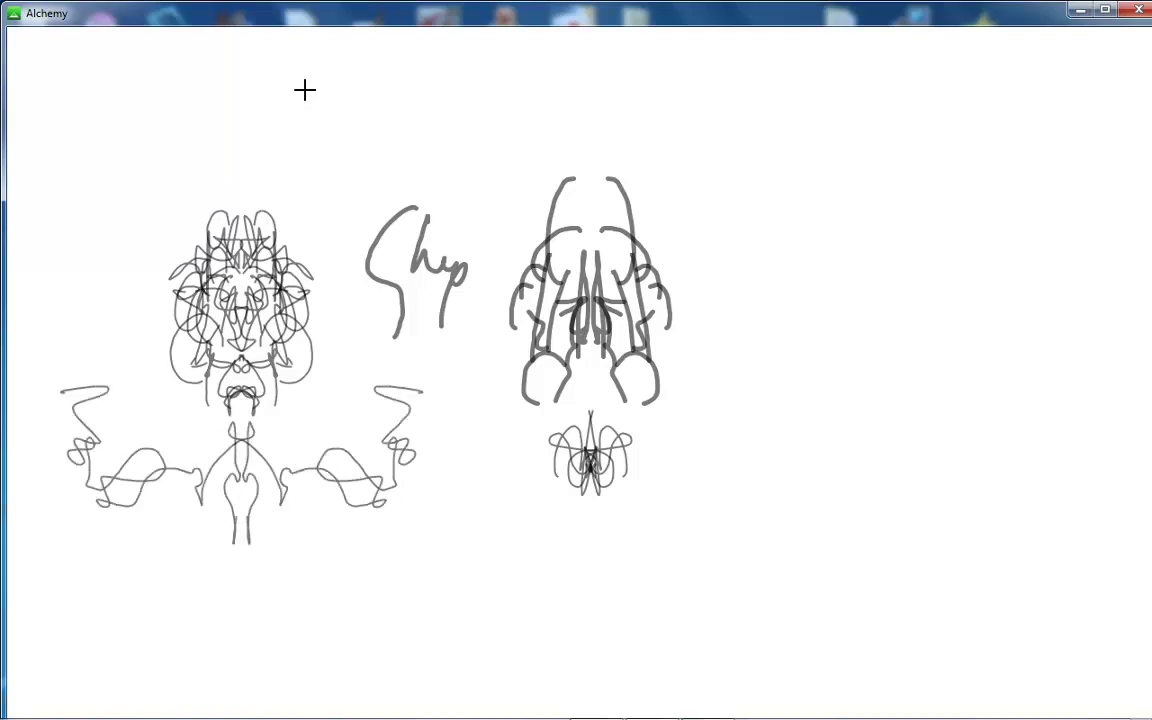
left_click(85, 580)
mouse_move(185, 580)
left_mouse_down()
mouse_move(231, 580)
mouse_move(90, 610)
left_mouse_up()
mouse_move(200, 613)
left_mouse_down()
mouse_move(154, 643)
mouse_move(118, 640)
left_mouse_up()
left_click_drag(215, 615, 185, 650)
mouse_move(243, 514)
left_mouse_down()
mouse_move(241, 636)
mouse_move(208, 662)
mouse_move(190, 560)
mouse_move(184, 599)
mouse_move(166, 584)
mouse_move(151, 595)
mouse_move(175, 643)
left_mouse_up()
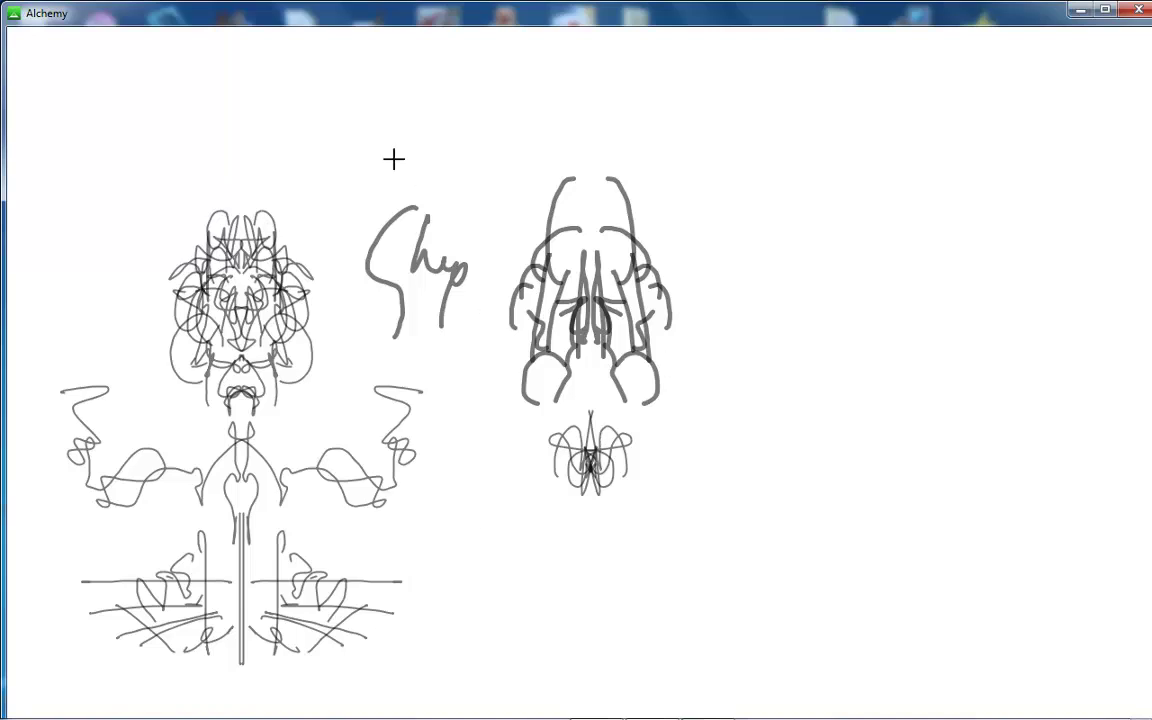
Draw another mirrored figure on the right with side loops and tall vertical lines.
mouse_move(325, 92)
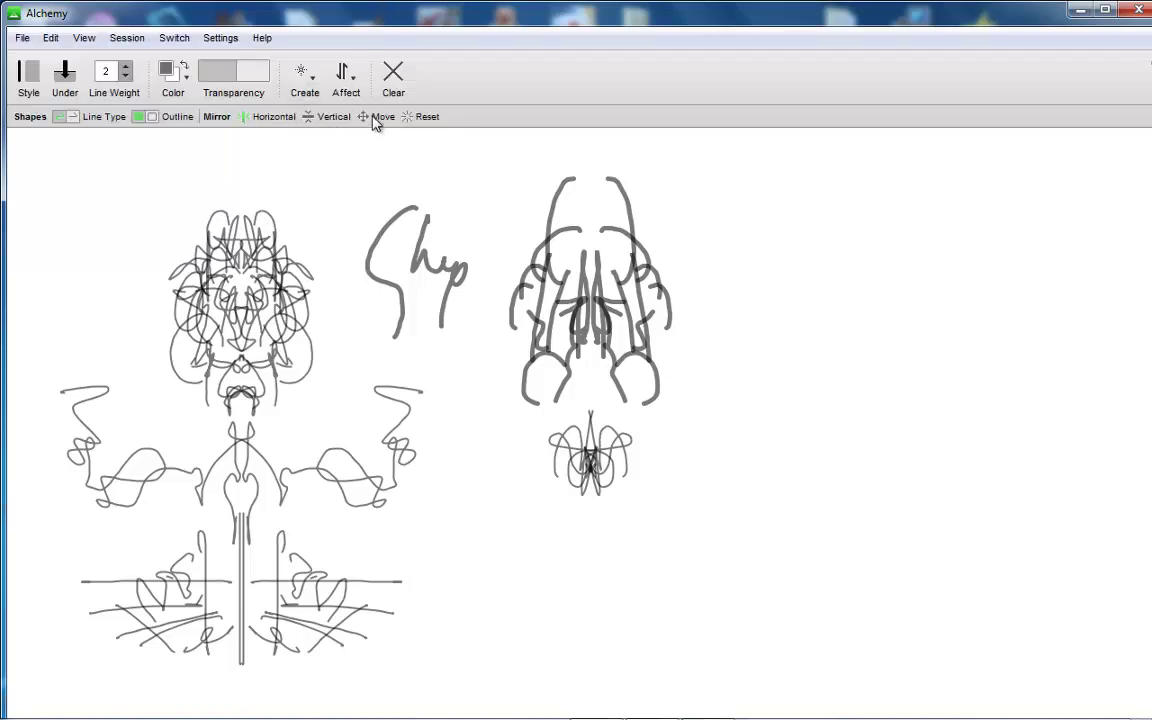
mouse_move(782, 388)
left_mouse_down()
mouse_move(760, 341)
mouse_move(769, 375)
mouse_move(759, 421)
mouse_move(764, 322)
mouse_move(744, 333)
mouse_move(731, 375)
mouse_move(744, 308)
mouse_move(769, 301)
mouse_move(761, 285)
mouse_move(735, 283)
mouse_move(774, 310)
mouse_move(753, 258)
mouse_move(774, 292)
mouse_move(776, 246)
mouse_move(801, 316)
mouse_move(769, 325)
mouse_move(751, 302)
mouse_move(740, 313)
mouse_move(710, 316)
left_mouse_up()
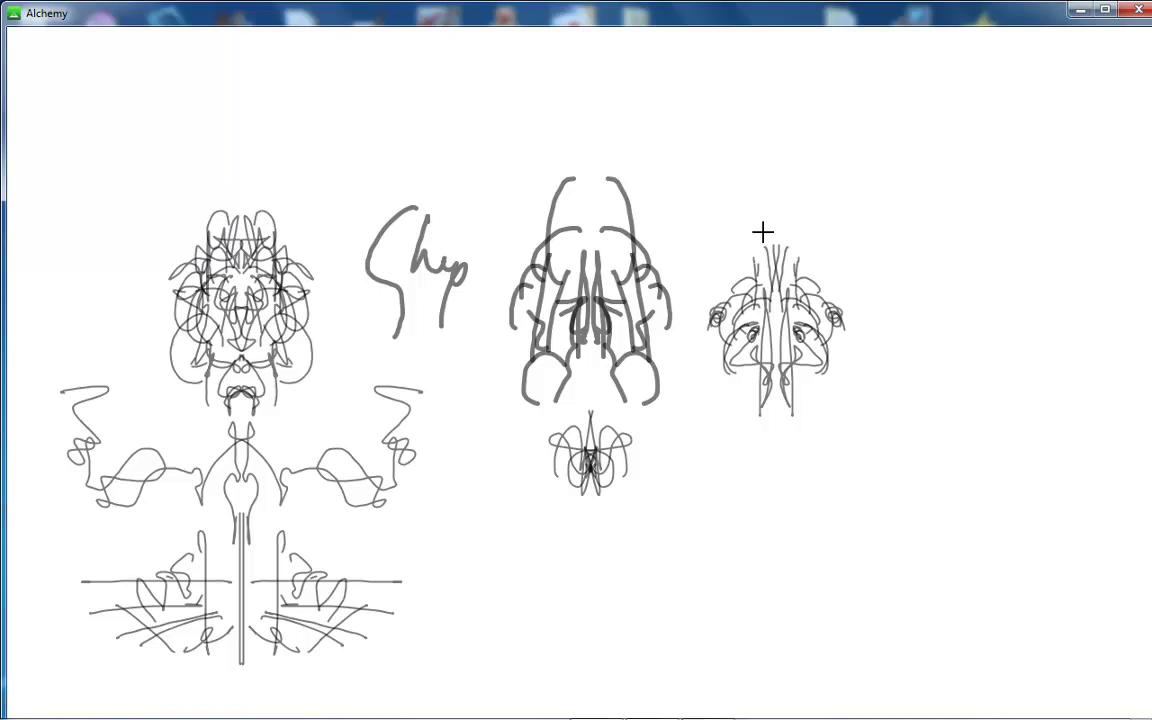
left_click_drag(716, 229, 728, 257)
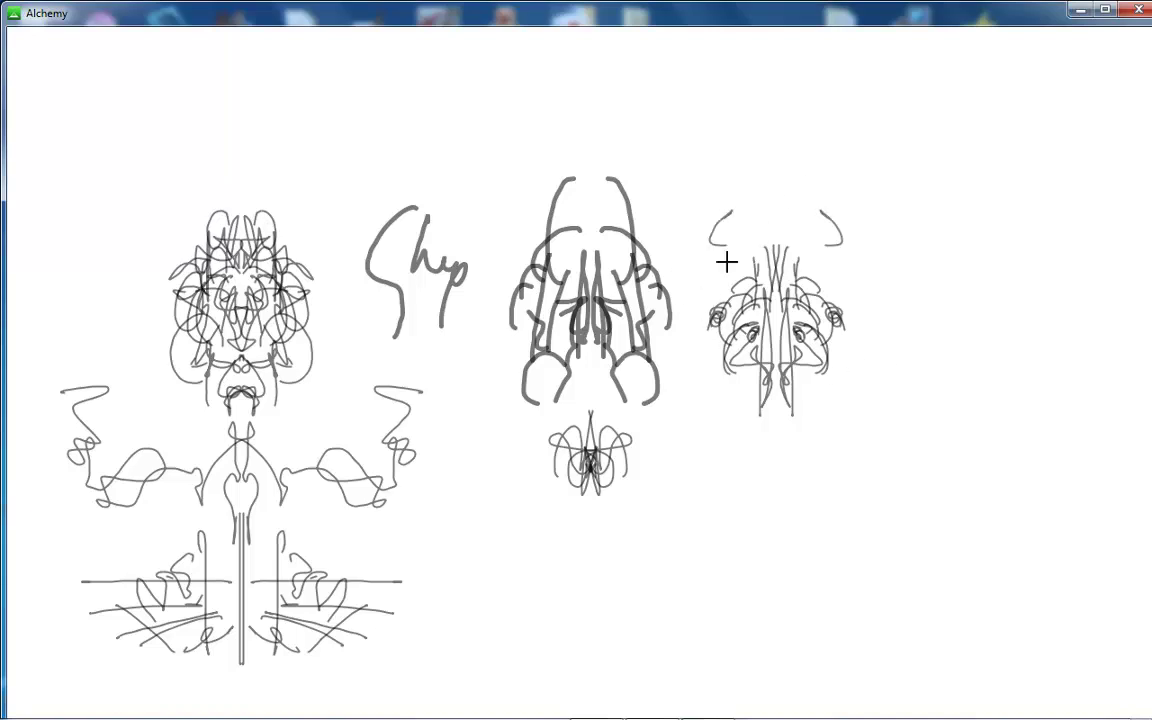
mouse_move(797, 163)
left_mouse_down()
mouse_move(760, 230)
mouse_move(702, 260)
left_mouse_up()
mouse_move(564, 70)
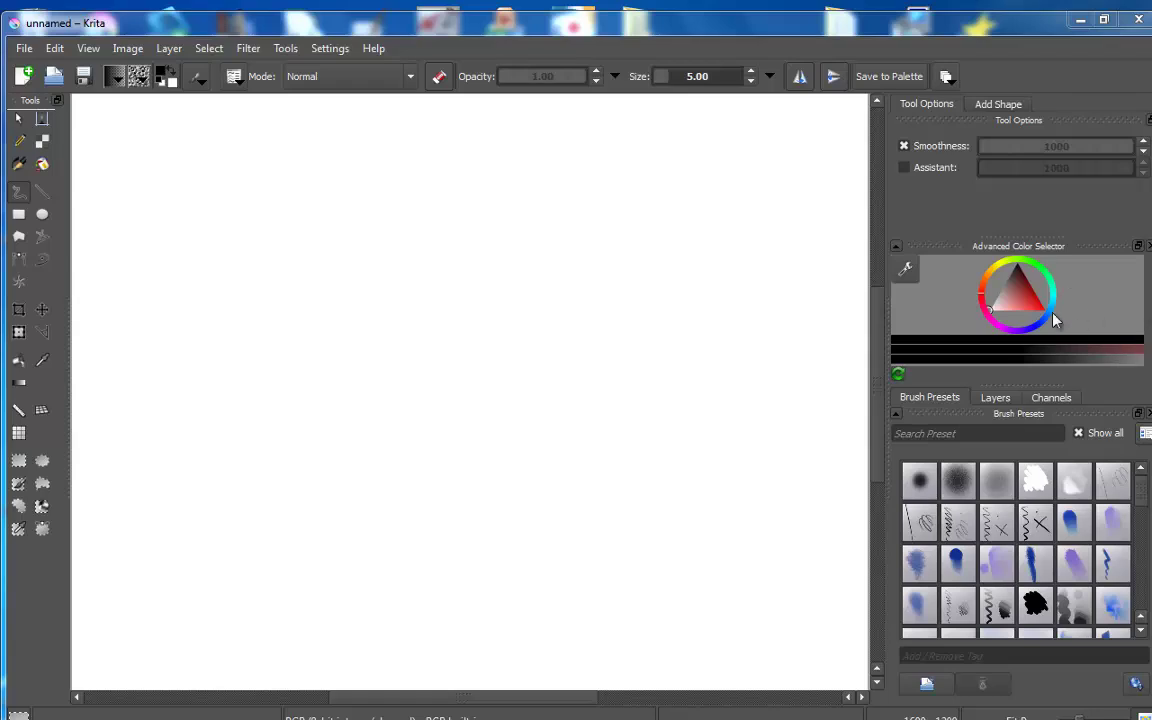
Pick a brown colour and paint a large soft blob in the centre and a lighter patch upper left.
left_click(1021, 292)
left_click_drag(1021, 288, 1013, 279)
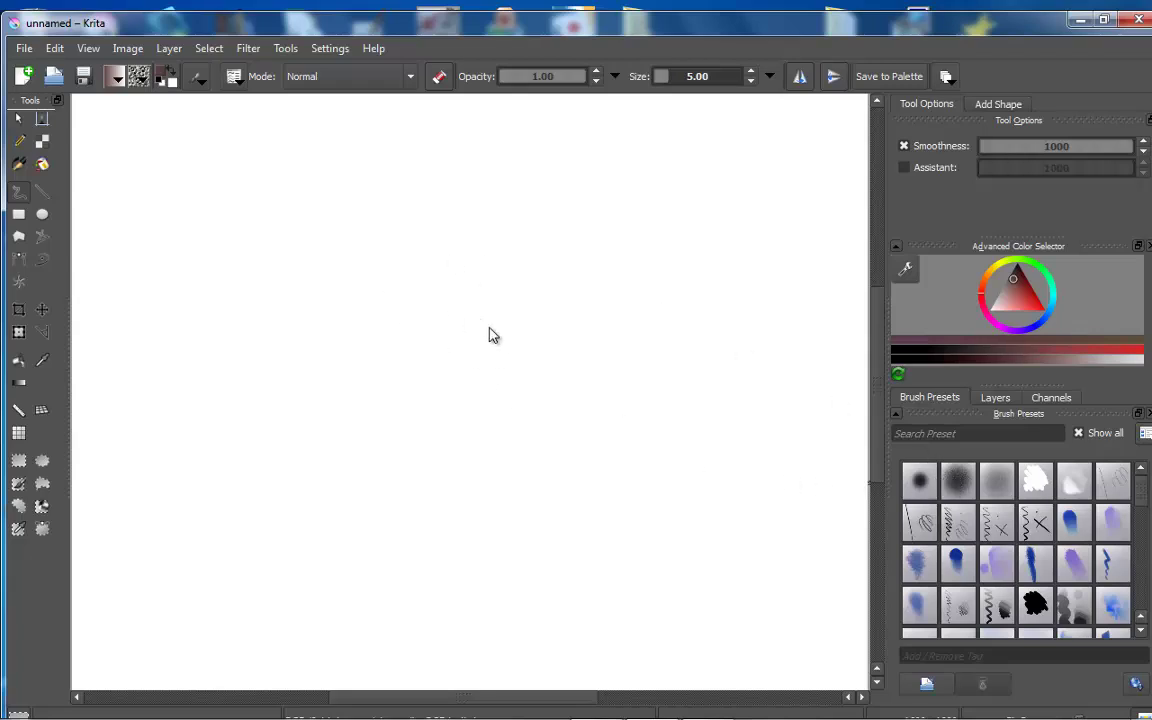
left_click(506, 277)
mouse_move(480, 295)
left_mouse_down()
mouse_move(432, 365)
mouse_move(440, 285)
left_mouse_up()
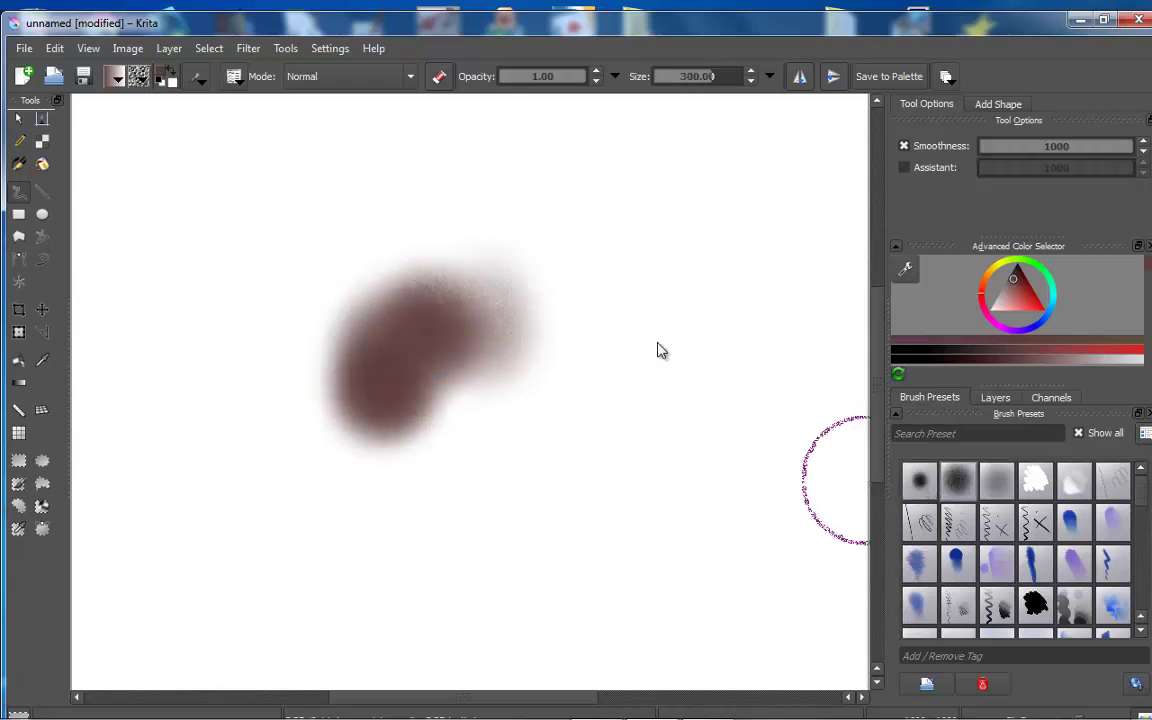
mouse_move(342, 262)
left_mouse_down()
mouse_move(293, 288)
mouse_move(311, 268)
left_mouse_up()
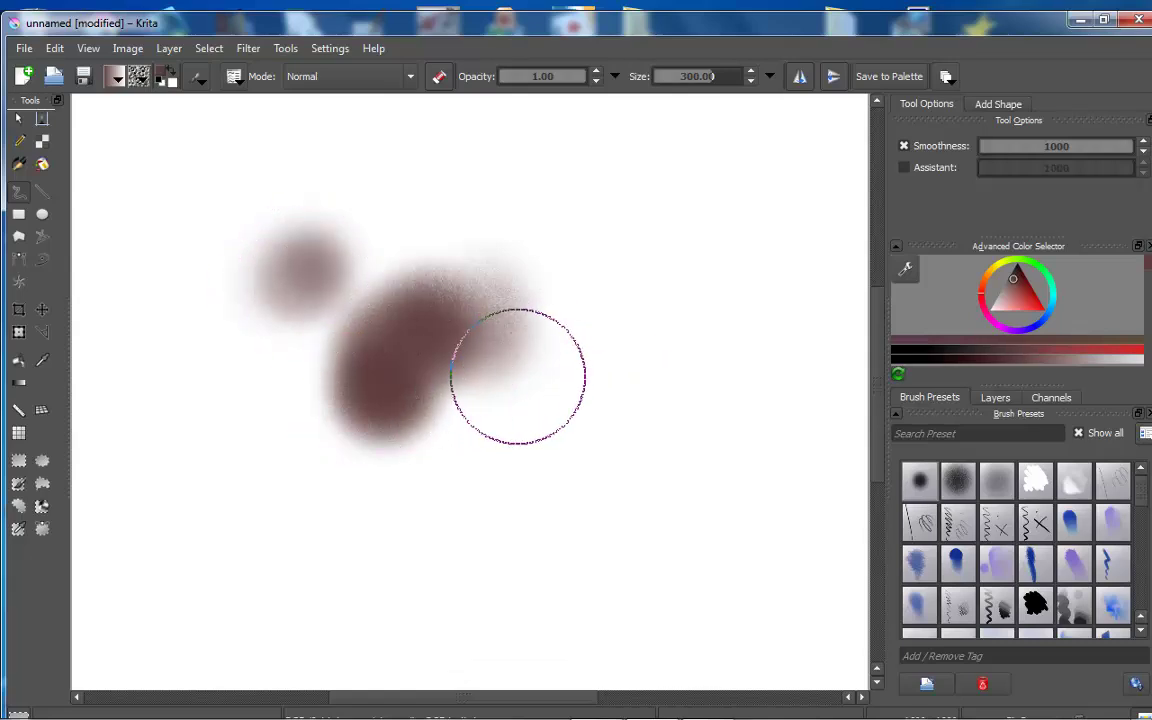
Shrink the brush to 70 and paint faint grey strokes, an S-curve and a diagonal.
key("bracketleft")
key("bracketleft")
key("bracketleft")
key("bracketleft")
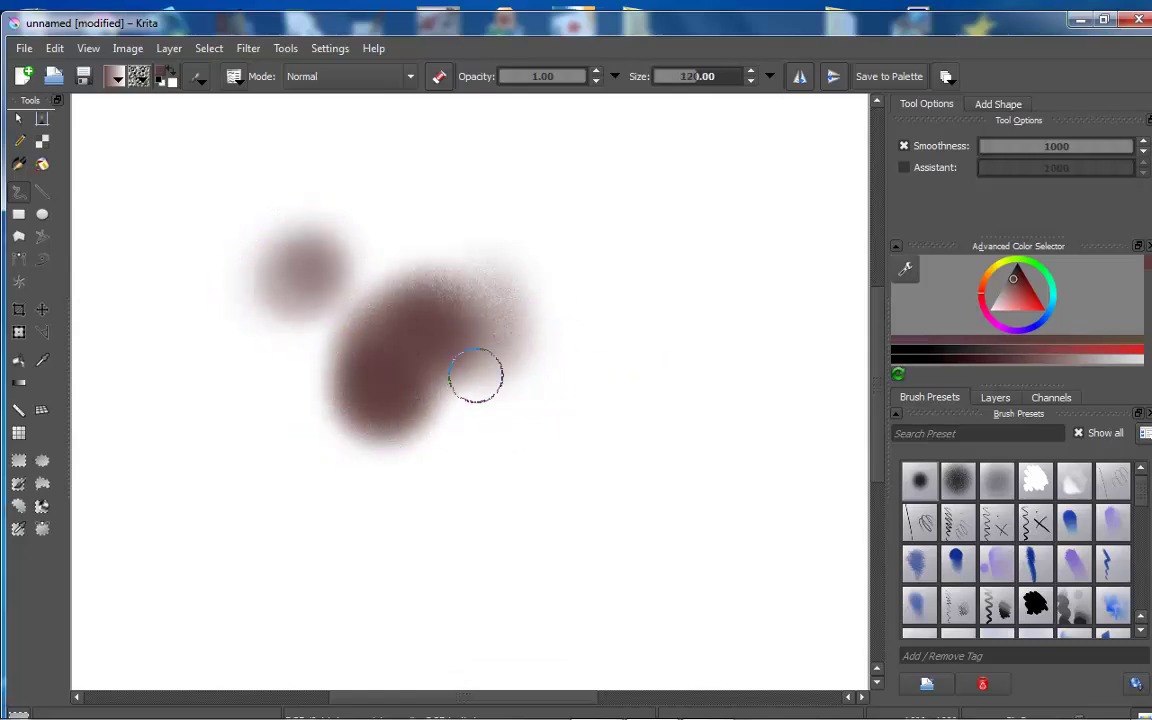
key("bracketleft")
key("bracketleft")
key("bracketleft")
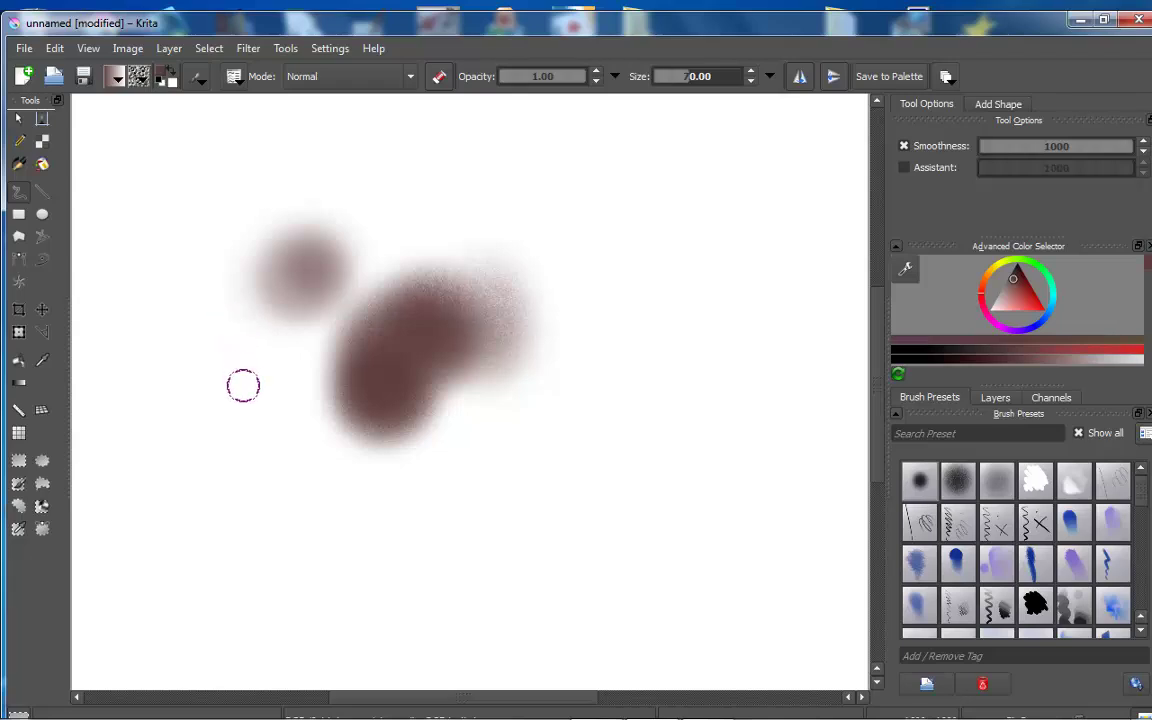
mouse_move(243, 385)
left_mouse_down()
mouse_move(224, 306)
mouse_move(193, 404)
mouse_move(202, 397)
left_mouse_up()
mouse_move(239, 381)
left_mouse_down()
mouse_move(256, 433)
mouse_move(258, 345)
left_mouse_up()
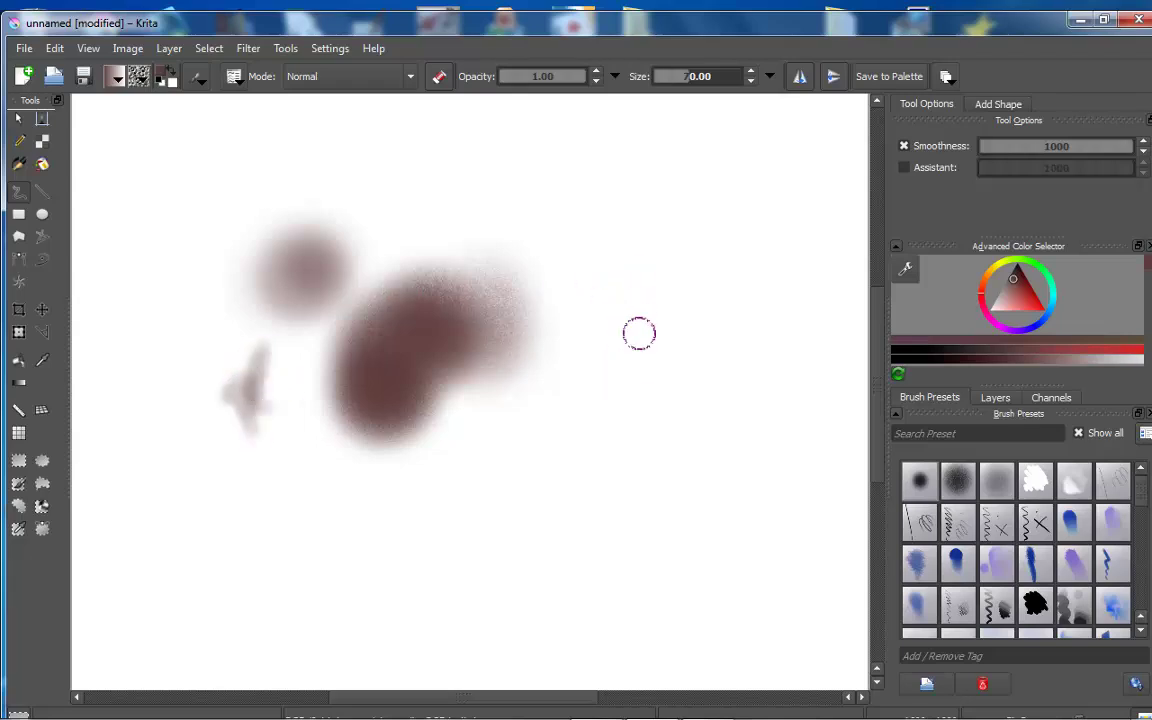
left_click_drag(648, 280, 592, 406)
mouse_move(650, 311)
left_mouse_down()
mouse_move(636, 394)
mouse_move(653, 370)
mouse_move(630, 342)
mouse_move(578, 364)
mouse_move(582, 376)
mouse_move(668, 392)
mouse_move(661, 411)
mouse_move(675, 370)
mouse_move(633, 419)
mouse_move(545, 470)
left_mouse_up()
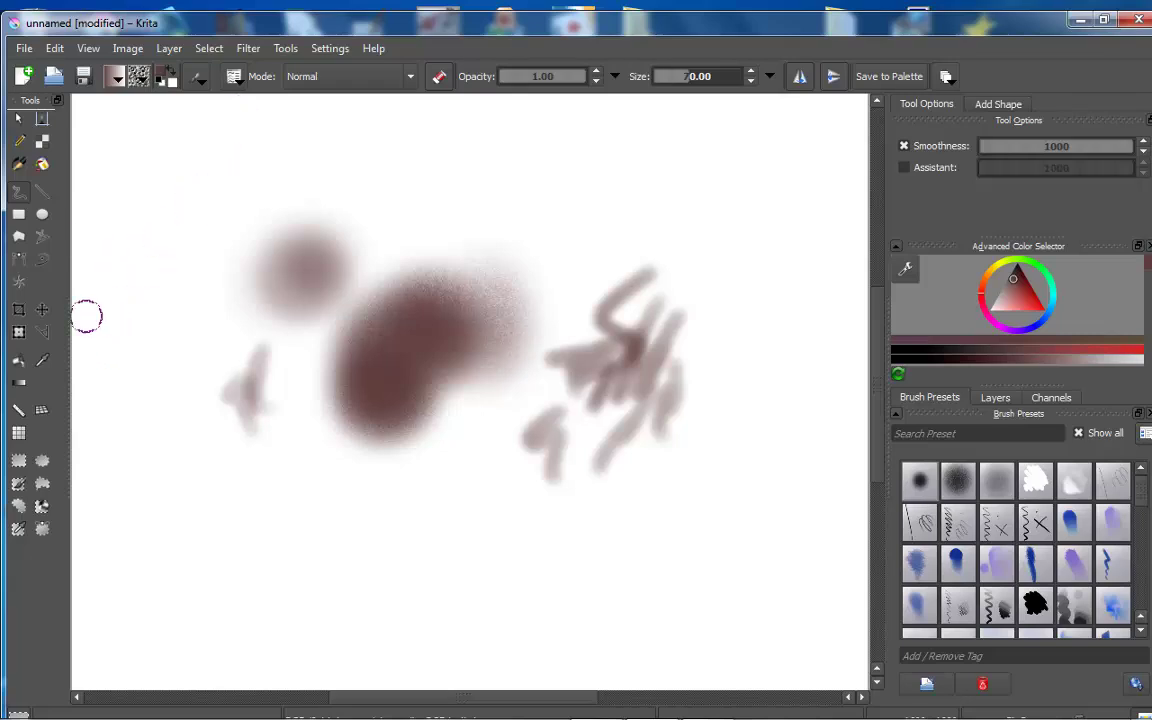
Dab test marks and faint strokes, clearing the layer and then undoing the clear.
left_click(108, 115)
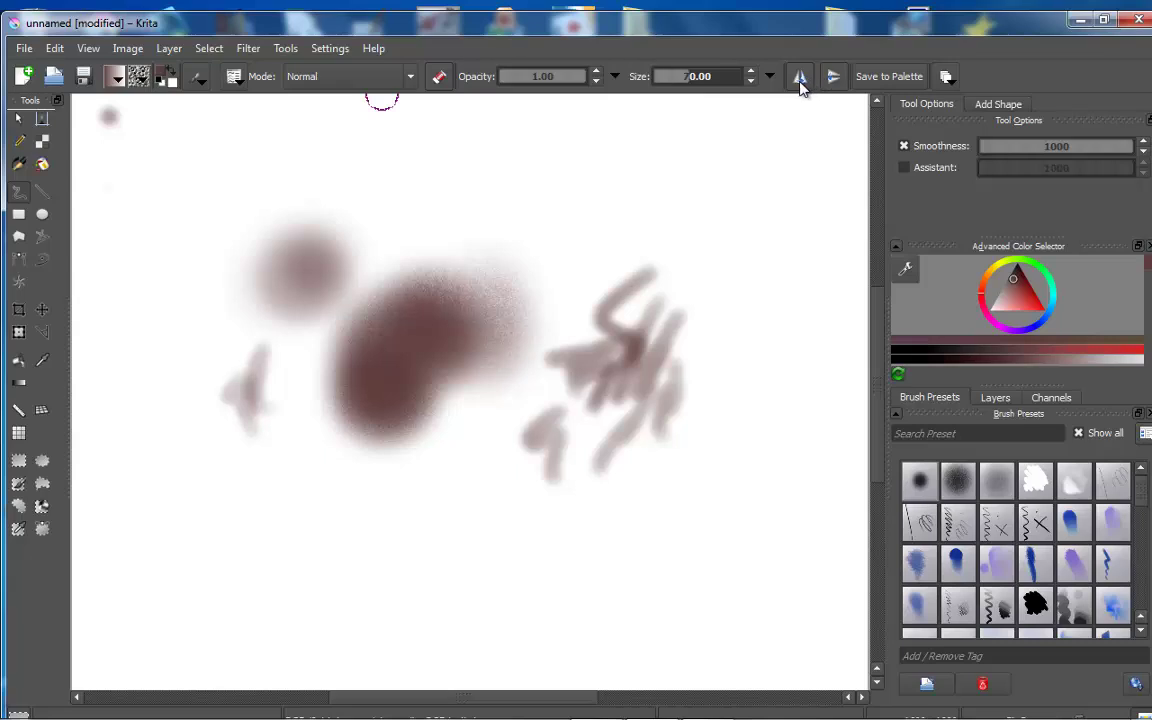
mouse_move(545, 213)
left_mouse_down()
mouse_move(497, 200)
mouse_move(450, 212)
mouse_move(421, 149)
mouse_move(462, 181)
mouse_move(430, 161)
mouse_move(396, 181)
mouse_move(423, 170)
mouse_move(421, 204)
mouse_move(459, 207)
mouse_move(449, 238)
mouse_move(504, 174)
mouse_move(421, 229)
mouse_move(434, 204)
mouse_move(427, 212)
mouse_move(432, 291)
mouse_move(426, 247)
mouse_move(429, 289)
mouse_move(407, 269)
mouse_move(516, 305)
mouse_move(531, 323)
mouse_move(489, 291)
left_mouse_up()
key("Delete")
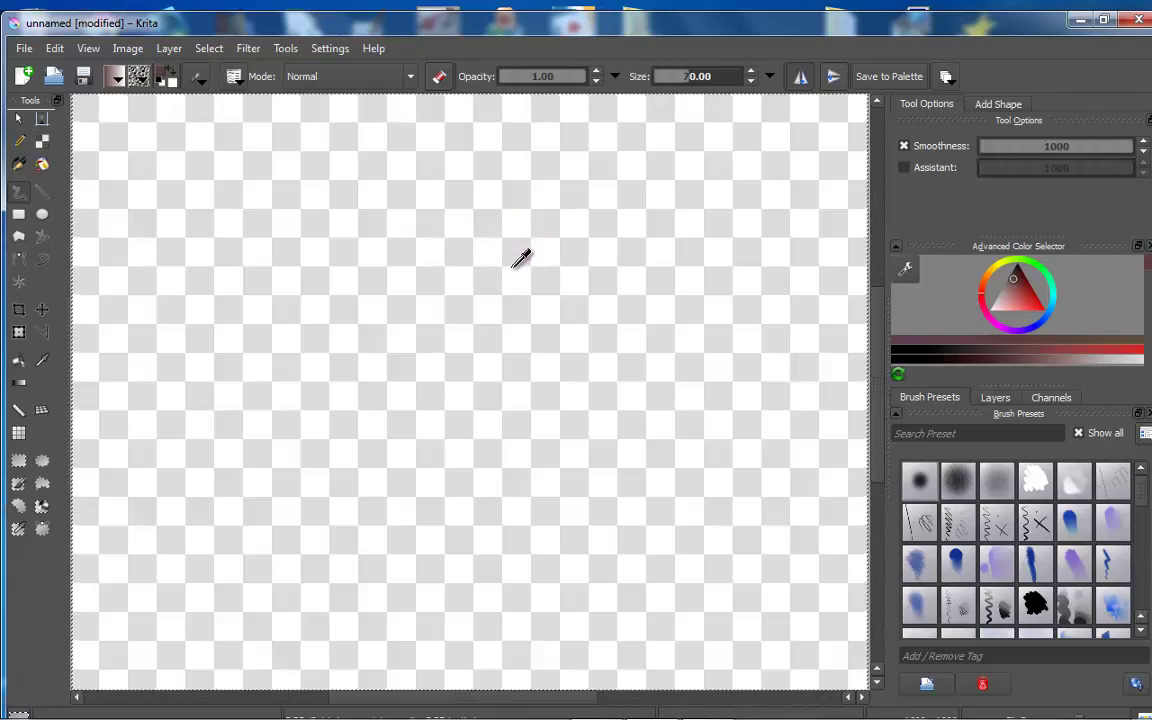
key("ctrl+z")
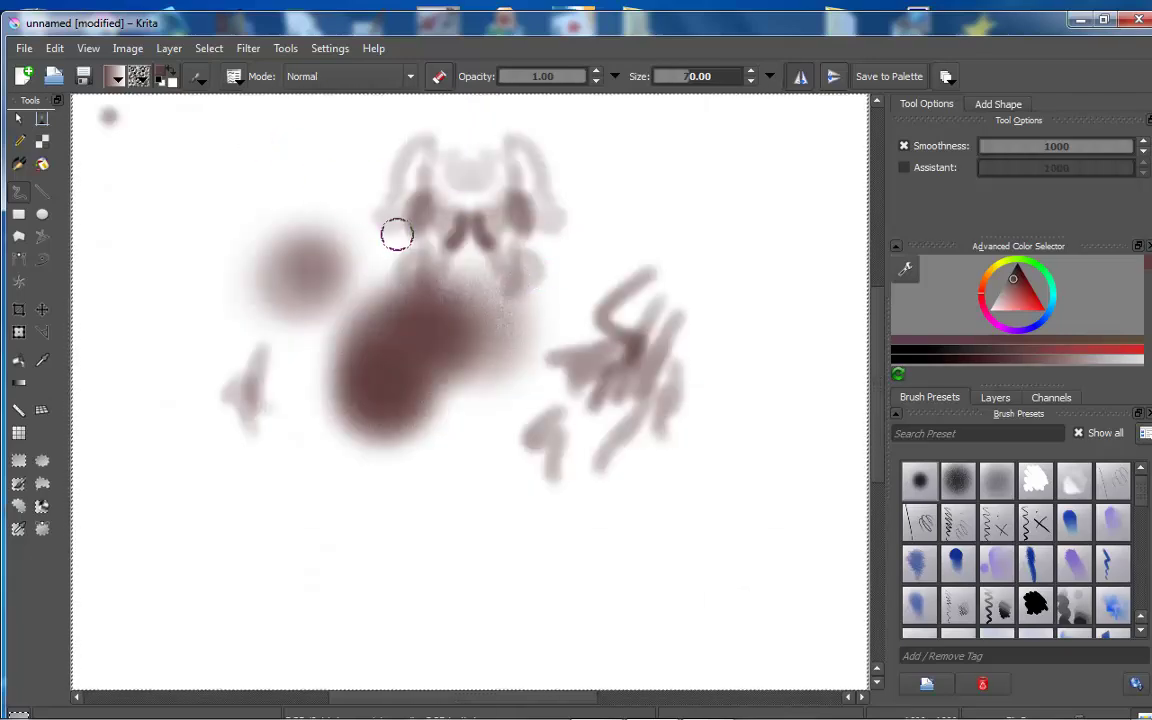
mouse_move(432, 367)
left_mouse_down()
mouse_move(375, 326)
mouse_move(386, 383)
mouse_move(493, 382)
mouse_move(445, 368)
mouse_move(463, 360)
mouse_move(439, 347)
left_mouse_up()
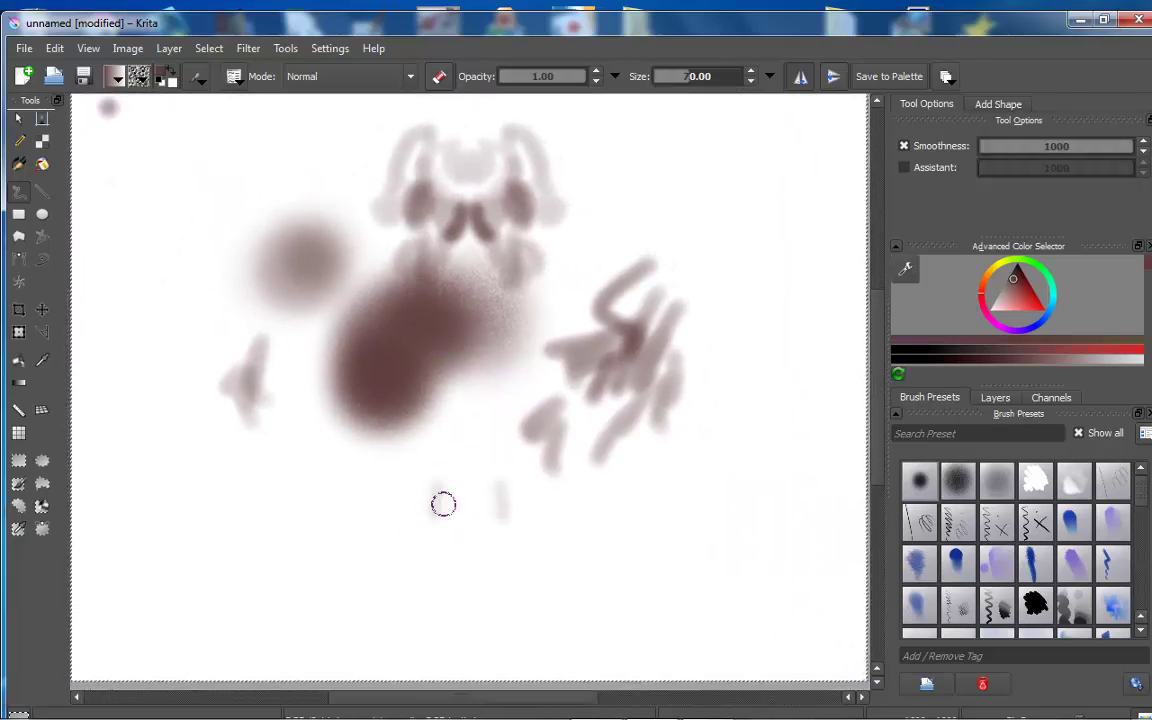
mouse_move(442, 504)
left_mouse_down()
mouse_move(470, 488)
mouse_move(458, 478)
left_mouse_up()
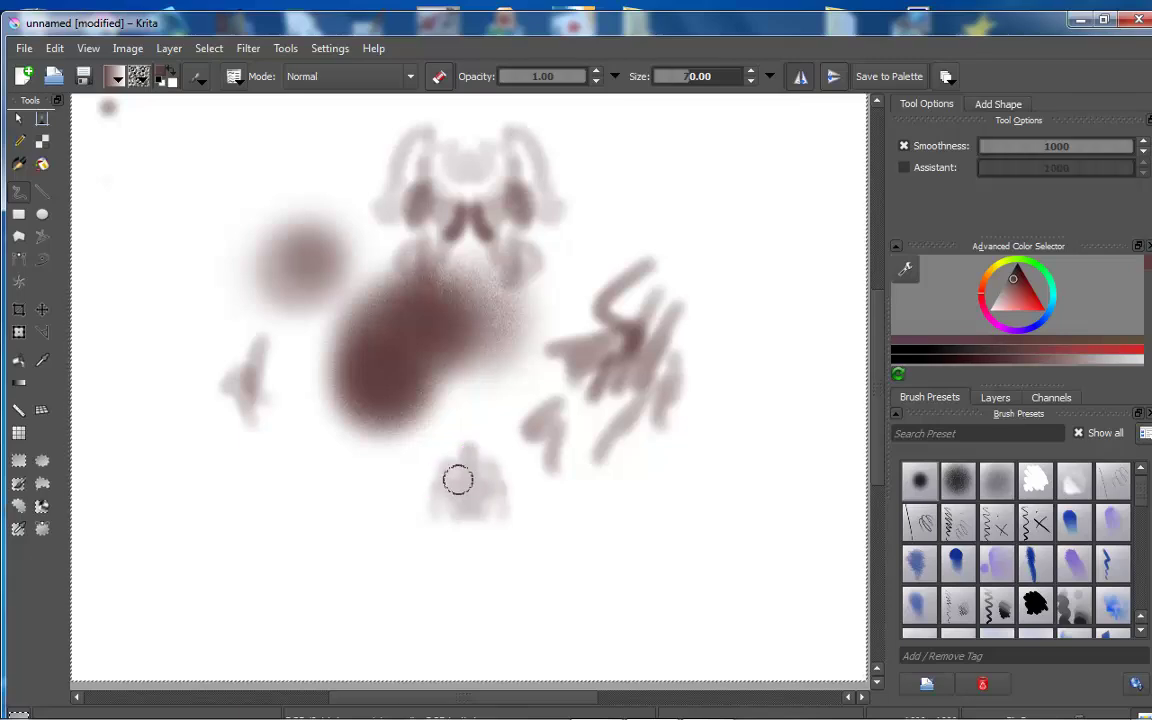
Turn on Horizontal Mirror Mode and paint mirrored strokes along the side edges and lower area.
left_click(804, 78)
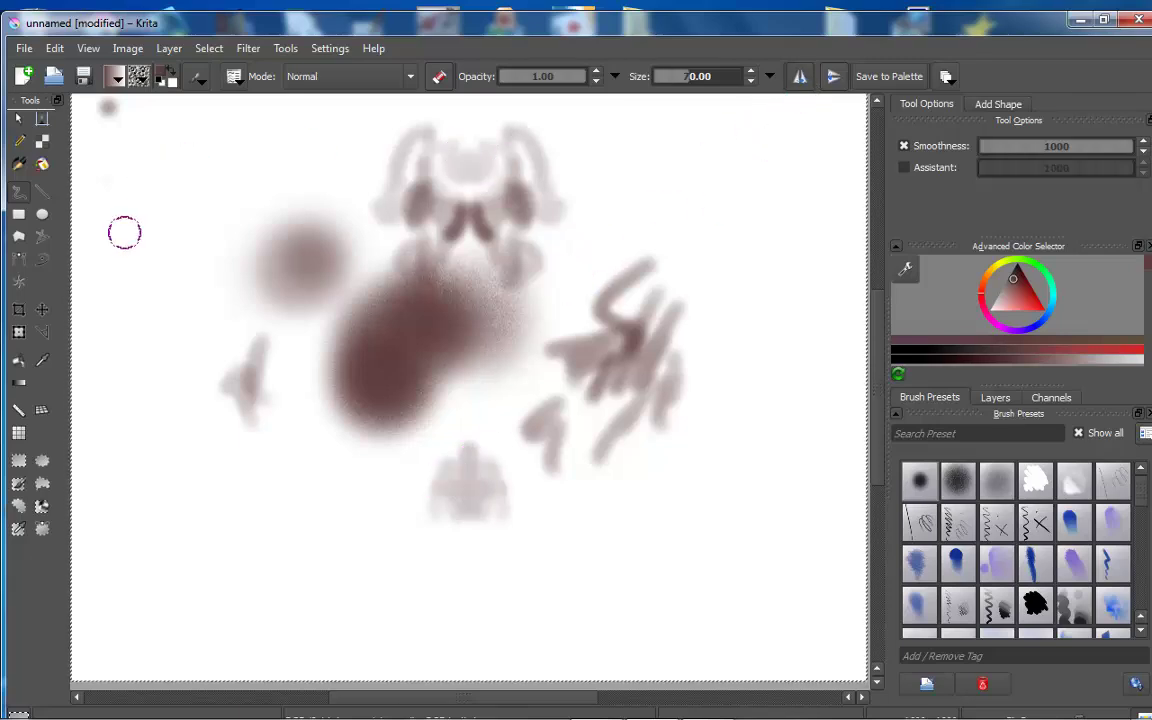
left_click_drag(119, 255, 141, 290)
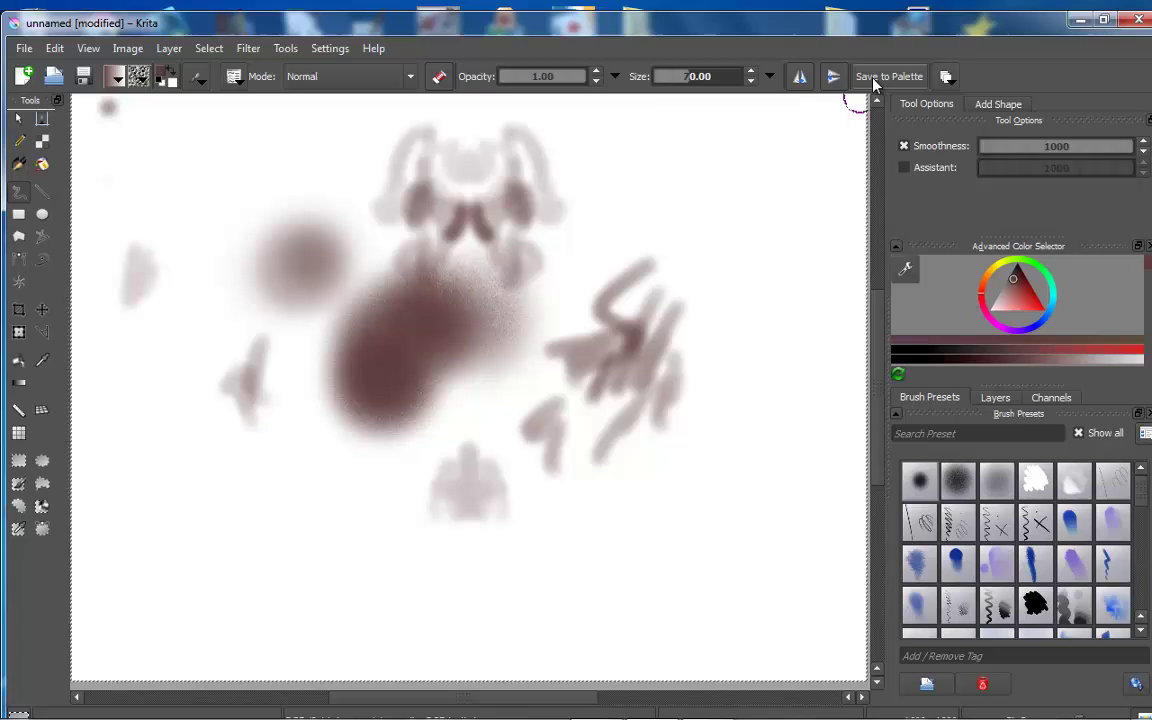
left_click_drag(128, 270, 162, 288)
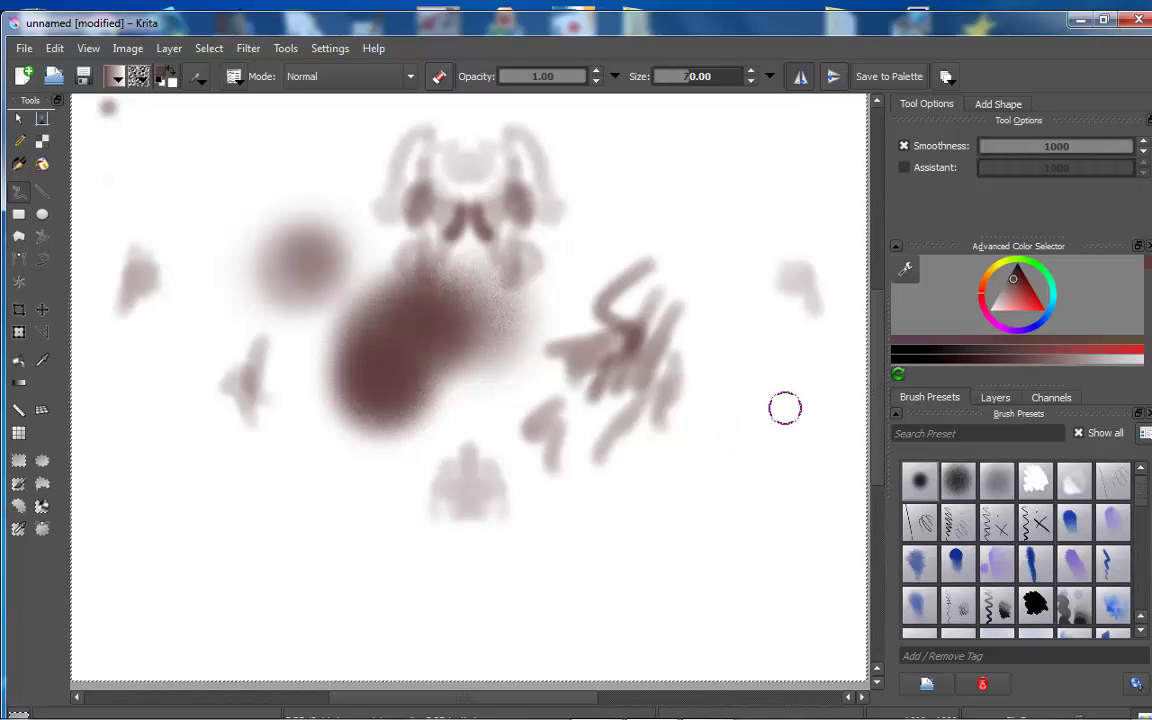
left_click_drag(772, 384, 748, 440)
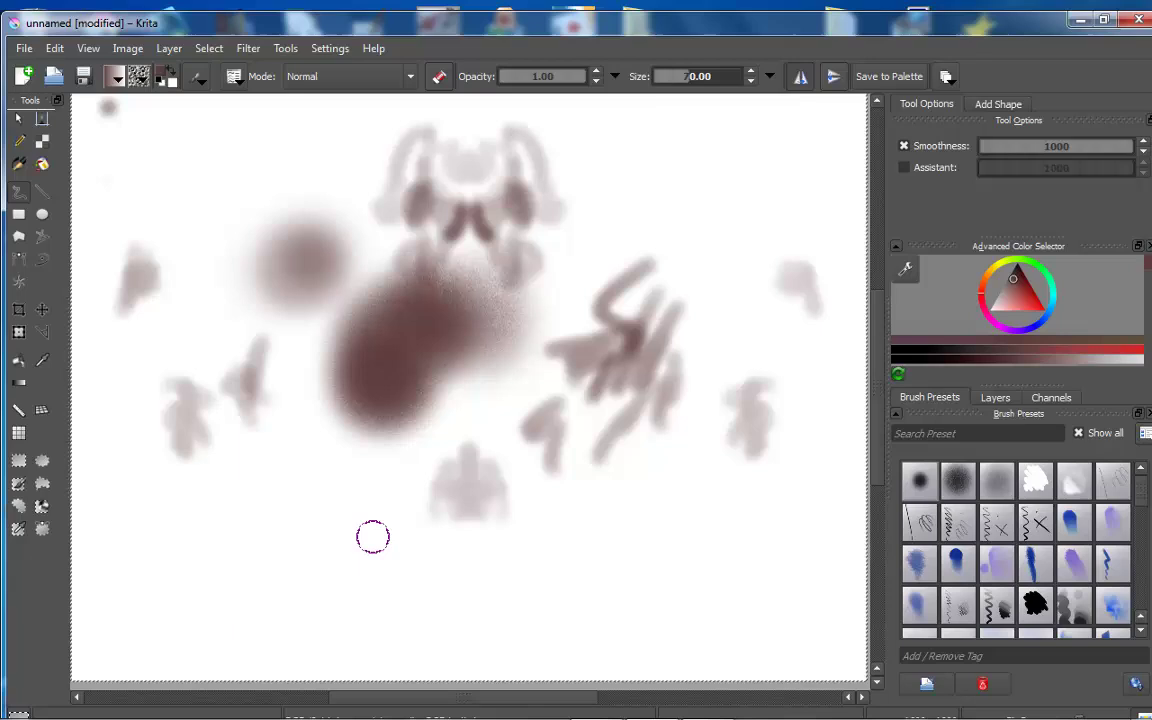
mouse_move(370, 535)
left_mouse_down()
mouse_move(379, 578)
mouse_move(359, 518)
mouse_move(436, 570)
mouse_move(398, 518)
mouse_move(456, 494)
left_mouse_up()
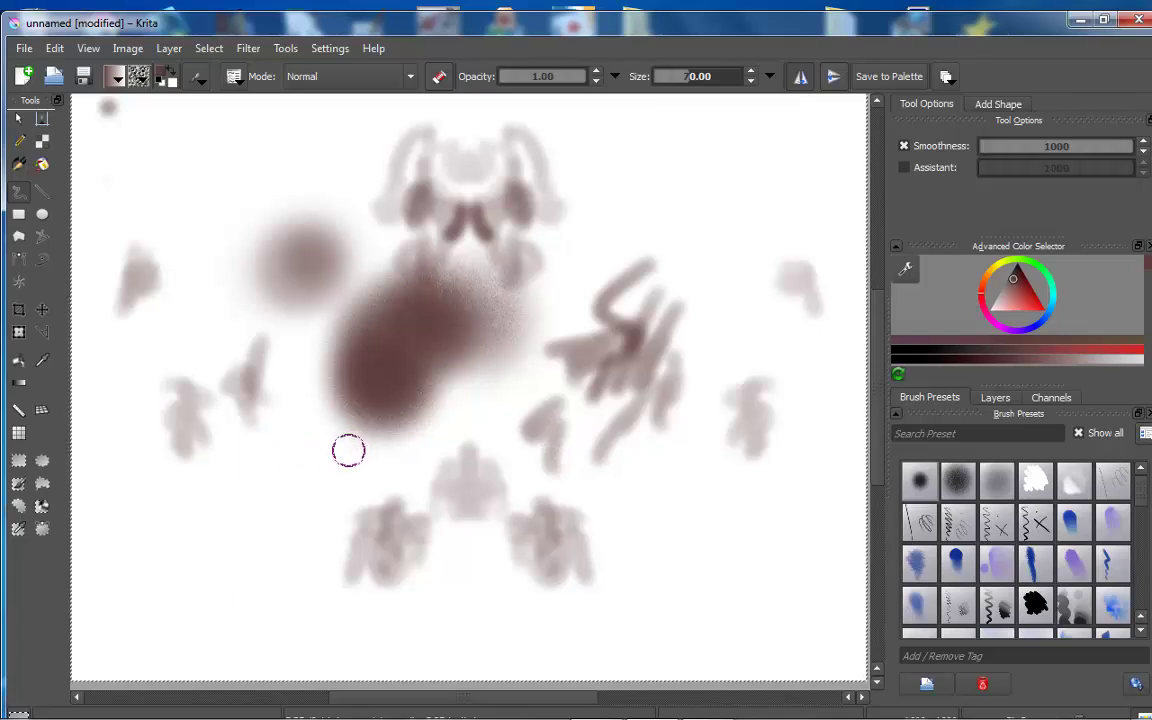
mouse_move(442, 532)
left_mouse_down()
mouse_move(444, 581)
mouse_move(465, 560)
mouse_move(449, 551)
mouse_move(437, 583)
mouse_move(466, 571)
mouse_move(436, 548)
left_mouse_up()
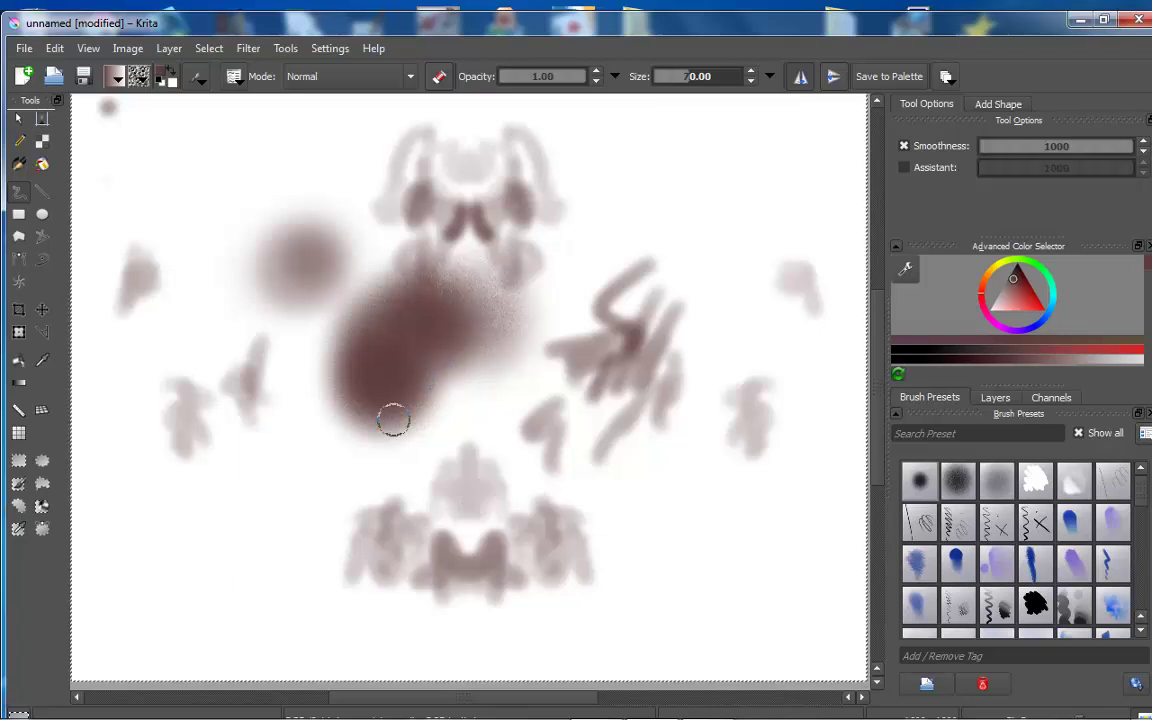
Add soft mirrored hatching in the upper corners, wavy strokes along the top, and a lower diagonal.
mouse_move(278, 478)
left_mouse_down()
mouse_move(319, 501)
mouse_move(316, 471)
mouse_move(319, 548)
mouse_move(393, 543)
mouse_move(345, 455)
left_mouse_up()
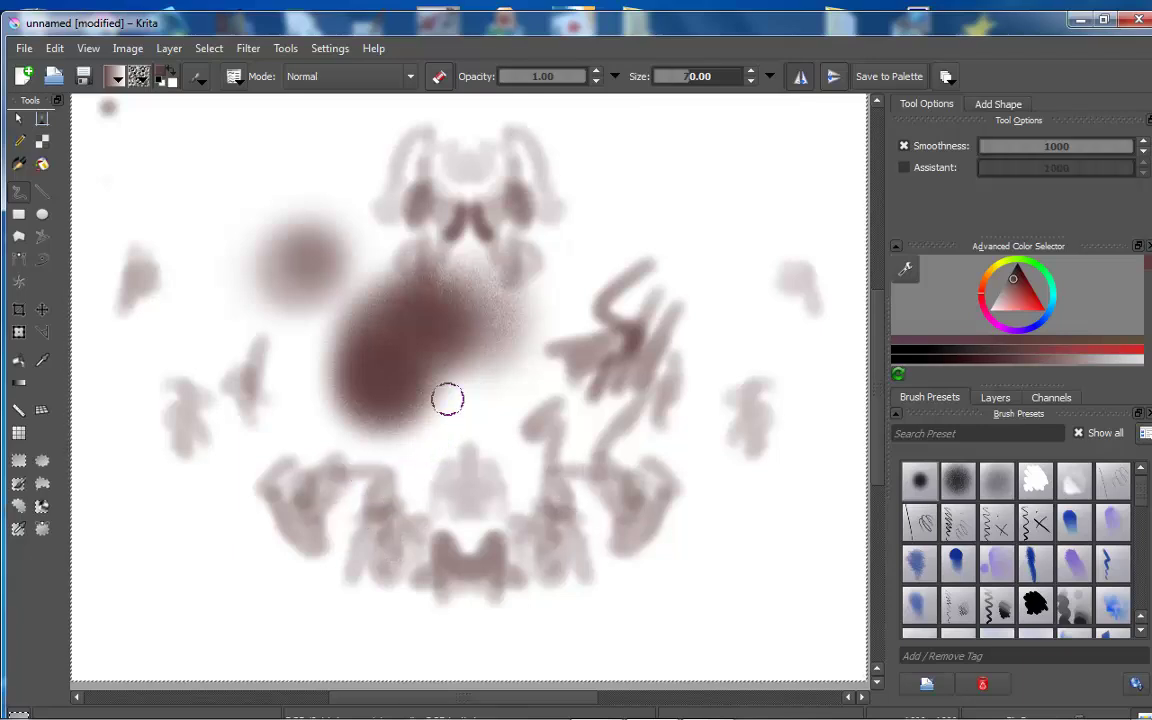
mouse_move(697, 154)
left_mouse_down()
mouse_move(697, 175)
mouse_move(752, 189)
mouse_move(740, 257)
mouse_move(720, 273)
mouse_move(645, 280)
left_mouse_up()
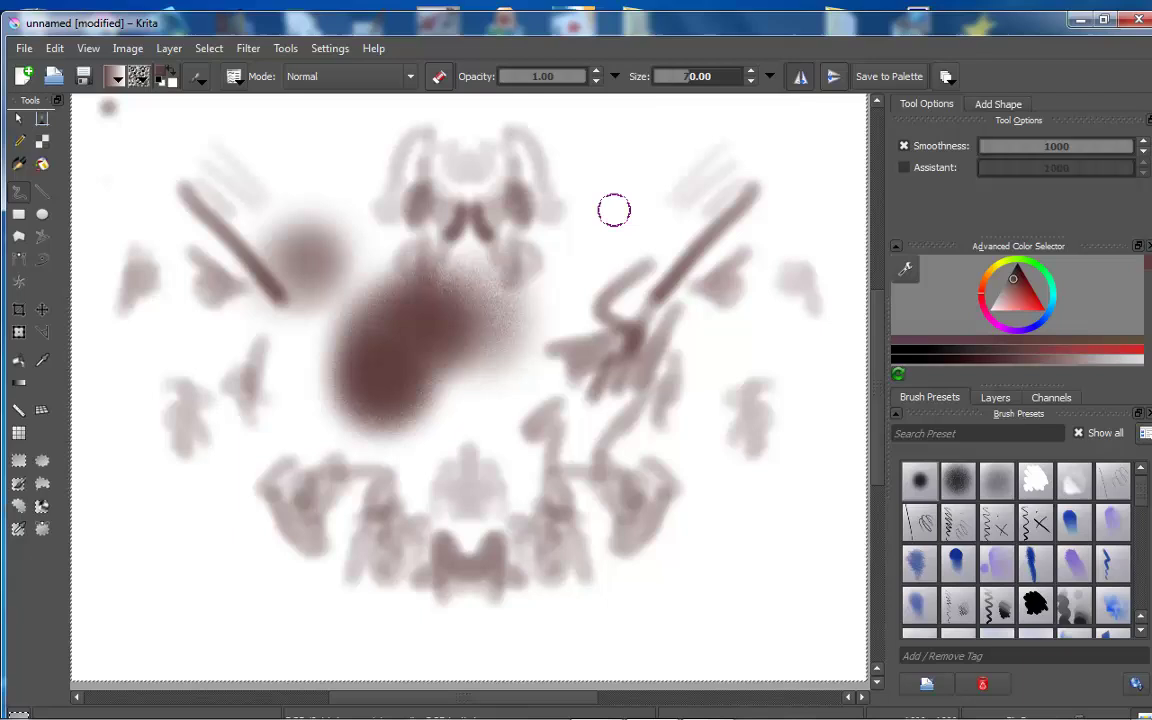
left_click_drag(603, 150, 617, 237)
left_click_drag(617, 134, 627, 245)
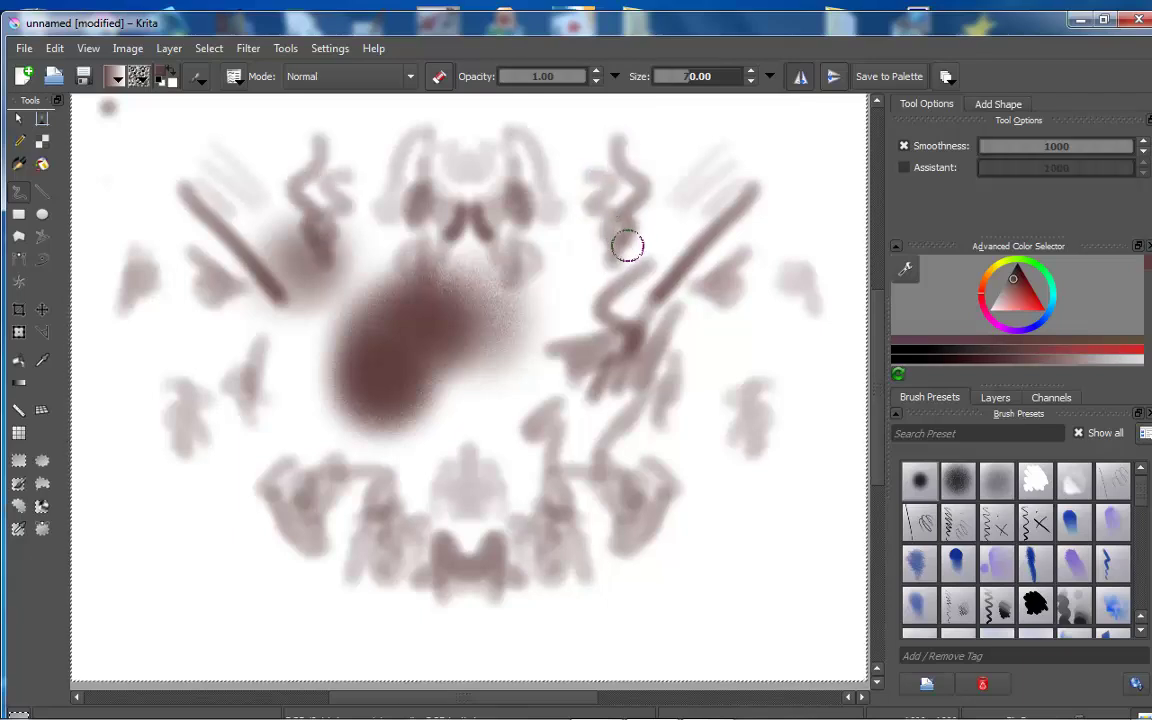
left_click_drag(669, 154, 650, 140)
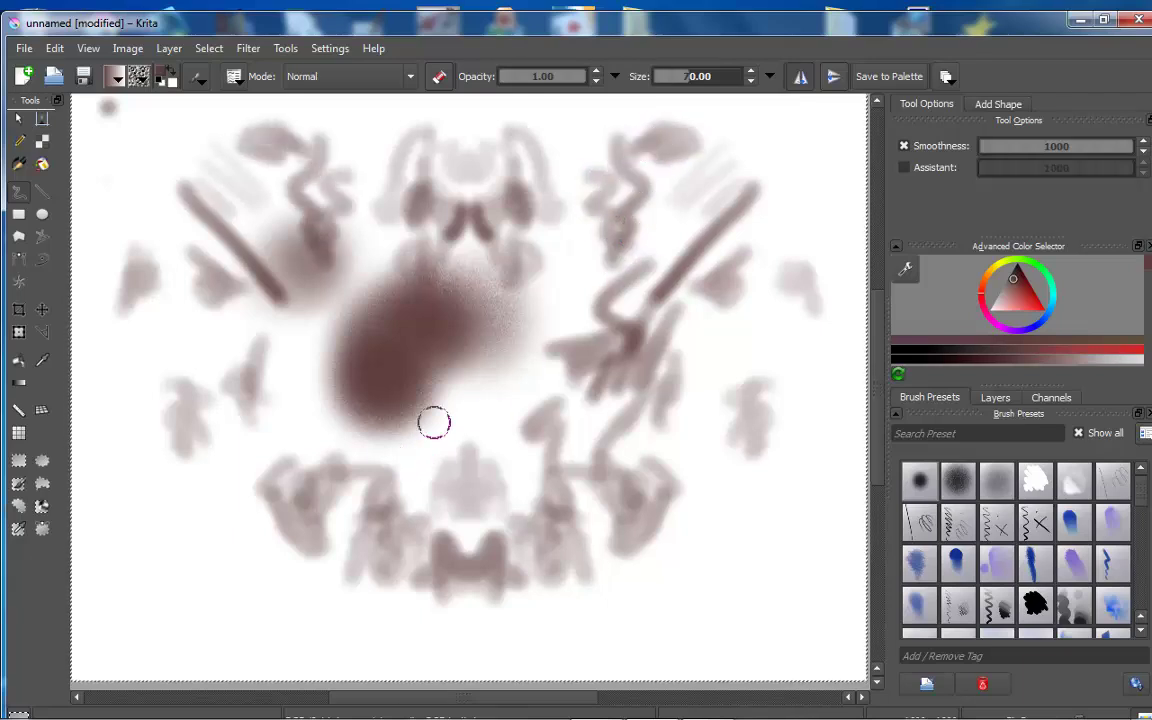
mouse_move(249, 440)
left_mouse_down()
mouse_move(218, 478)
mouse_move(207, 520)
mouse_move(181, 483)
mouse_move(158, 501)
mouse_move(150, 486)
mouse_move(118, 519)
mouse_move(151, 508)
mouse_move(139, 478)
mouse_move(117, 473)
mouse_move(113, 485)
mouse_move(136, 494)
mouse_move(140, 462)
mouse_move(123, 478)
mouse_move(143, 502)
mouse_move(234, 500)
mouse_move(181, 487)
mouse_move(139, 505)
mouse_move(134, 521)
mouse_move(154, 497)
mouse_move(139, 510)
mouse_move(195, 513)
mouse_move(138, 519)
mouse_move(140, 507)
mouse_move(114, 532)
mouse_move(136, 522)
mouse_move(185, 527)
left_mouse_up()
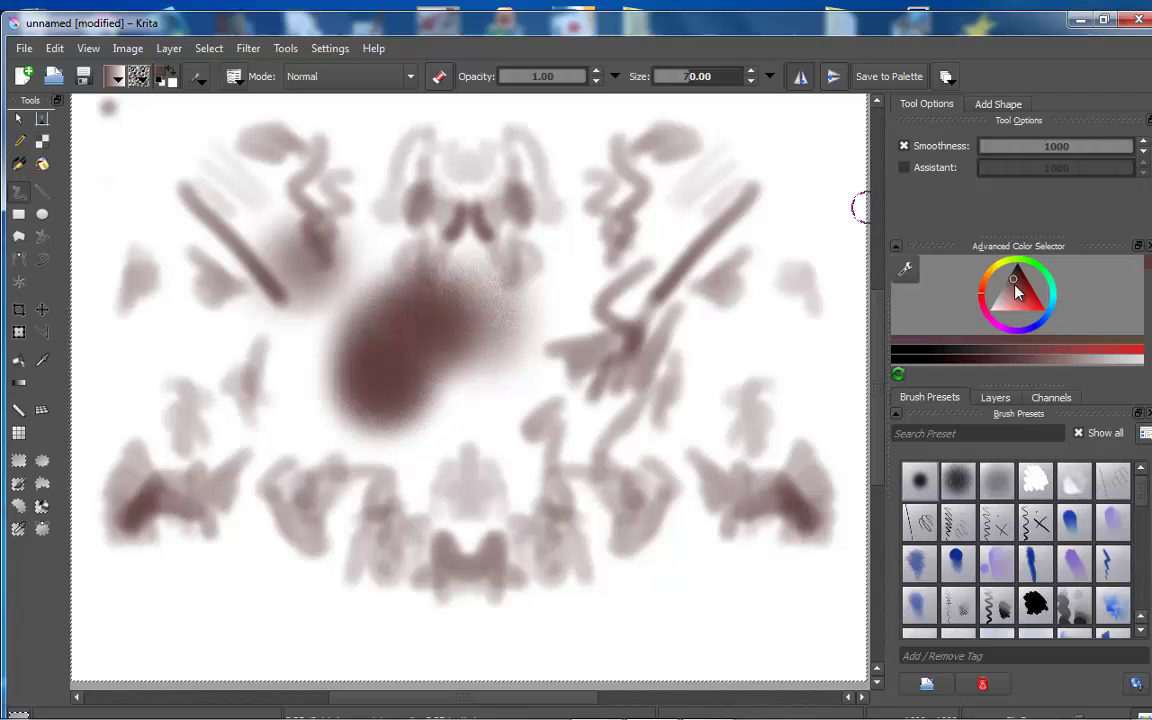
Pick a darker red-brown, paint a dark arc, then draw a thin looping figure at size 10.
left_click(1015, 289)
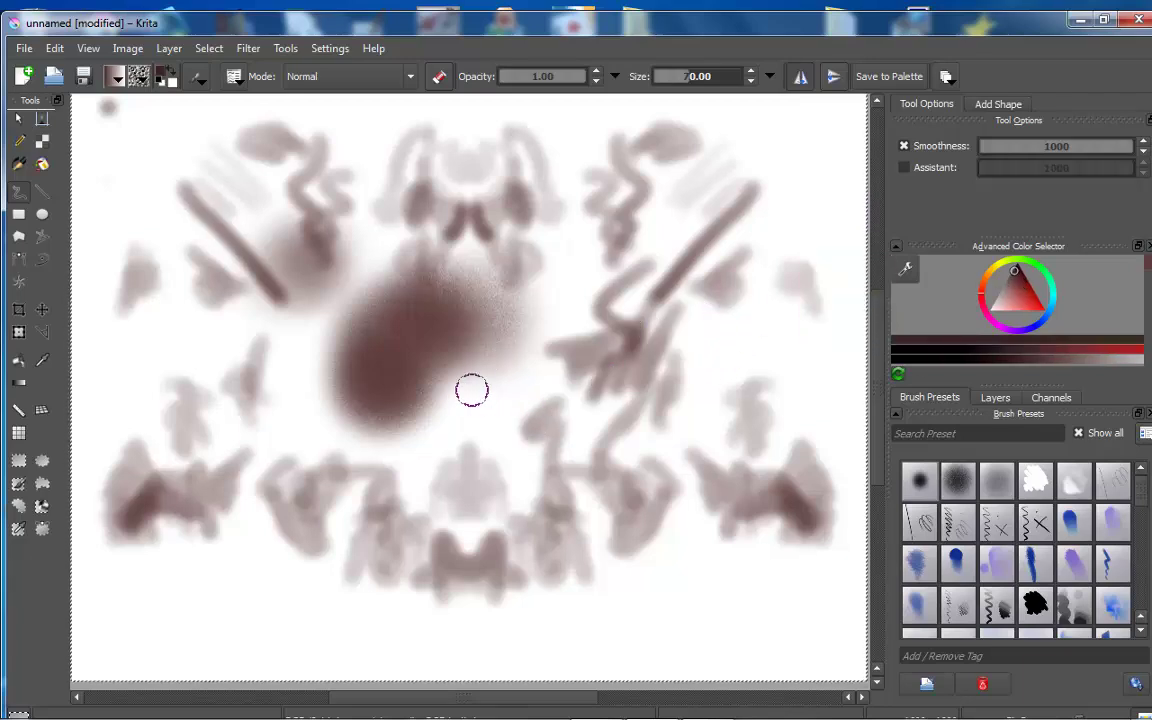
mouse_move(472, 390)
left_mouse_down()
mouse_move(447, 411)
mouse_move(472, 417)
left_mouse_up()
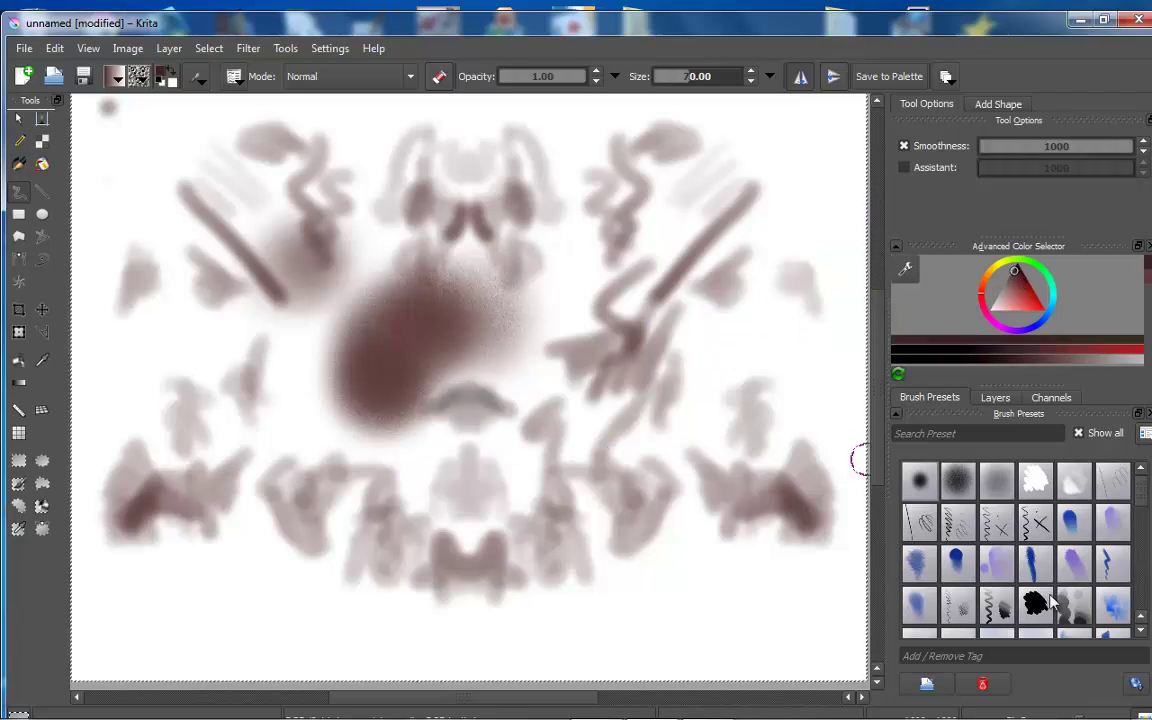
left_click(940, 525)
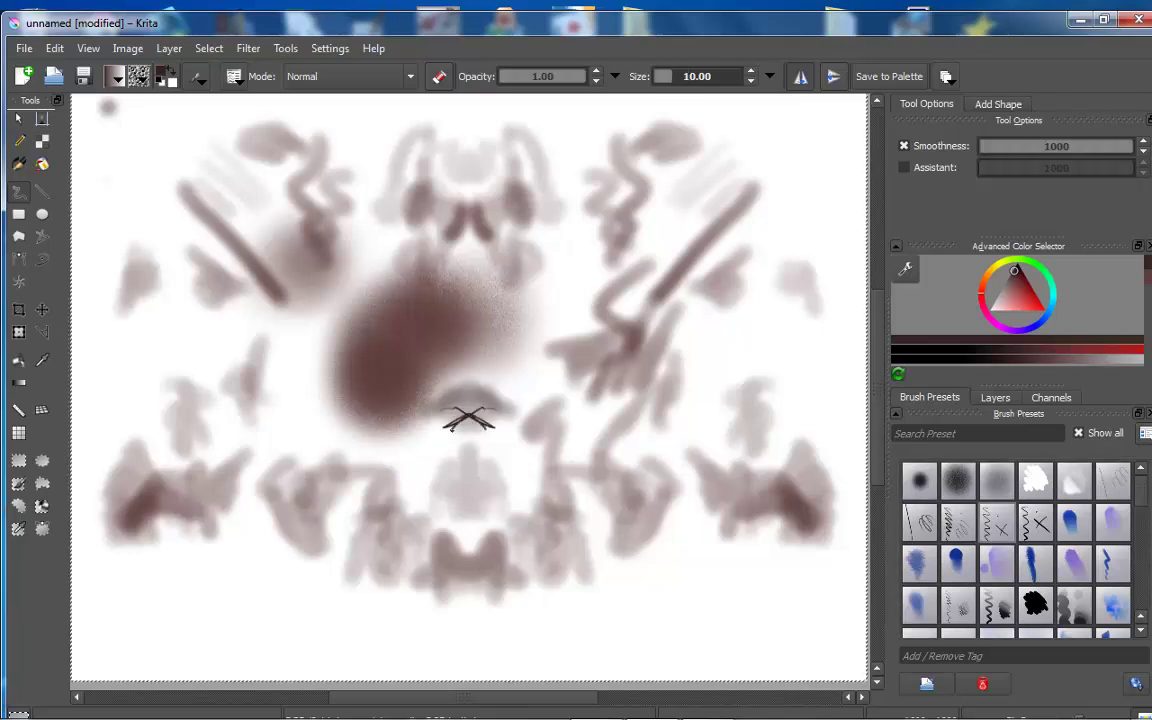
mouse_move(449, 375)
left_mouse_down()
mouse_move(412, 402)
mouse_move(430, 349)
mouse_move(395, 288)
mouse_move(412, 322)
mouse_move(365, 282)
mouse_move(398, 358)
left_mouse_up()
Draw long thin mirrored lines beside the central star.
mouse_move(402, 284)
left_mouse_down()
mouse_move(425, 358)
mouse_move(413, 331)
mouse_move(371, 355)
mouse_move(426, 287)
mouse_move(382, 268)
mouse_move(435, 205)
left_mouse_up()
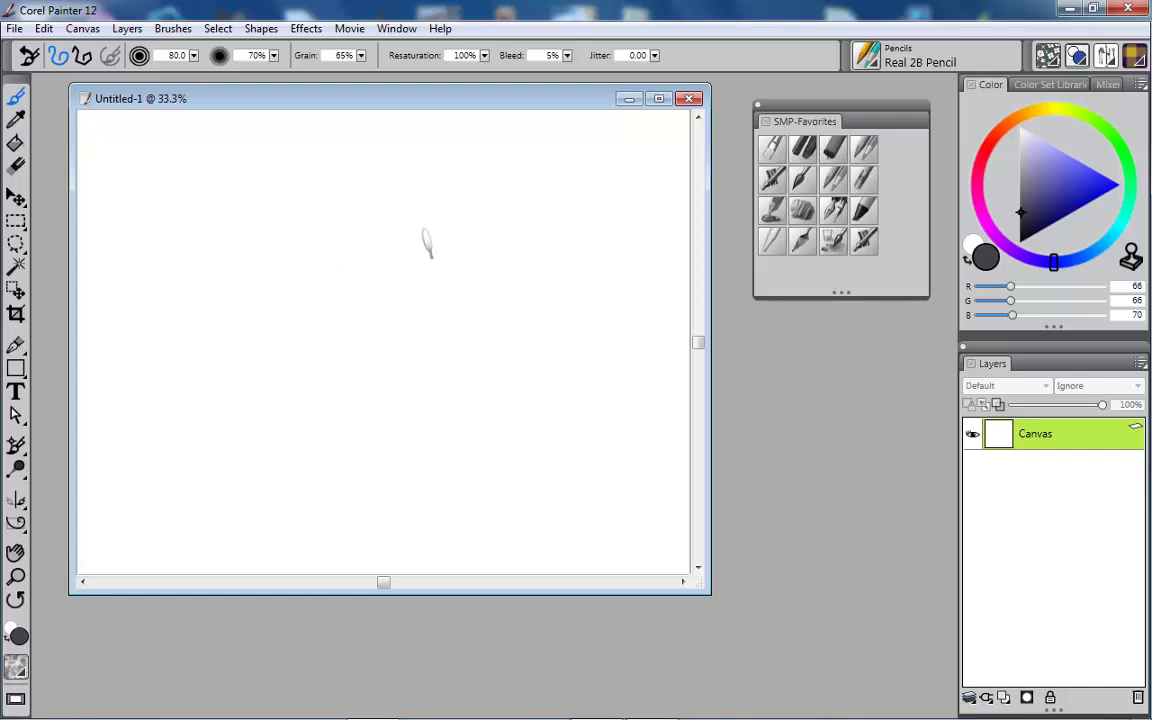
Choose a different pencil and scribble test zigzags, shading, a curl and letter-like strokes.
left_click(865, 148)
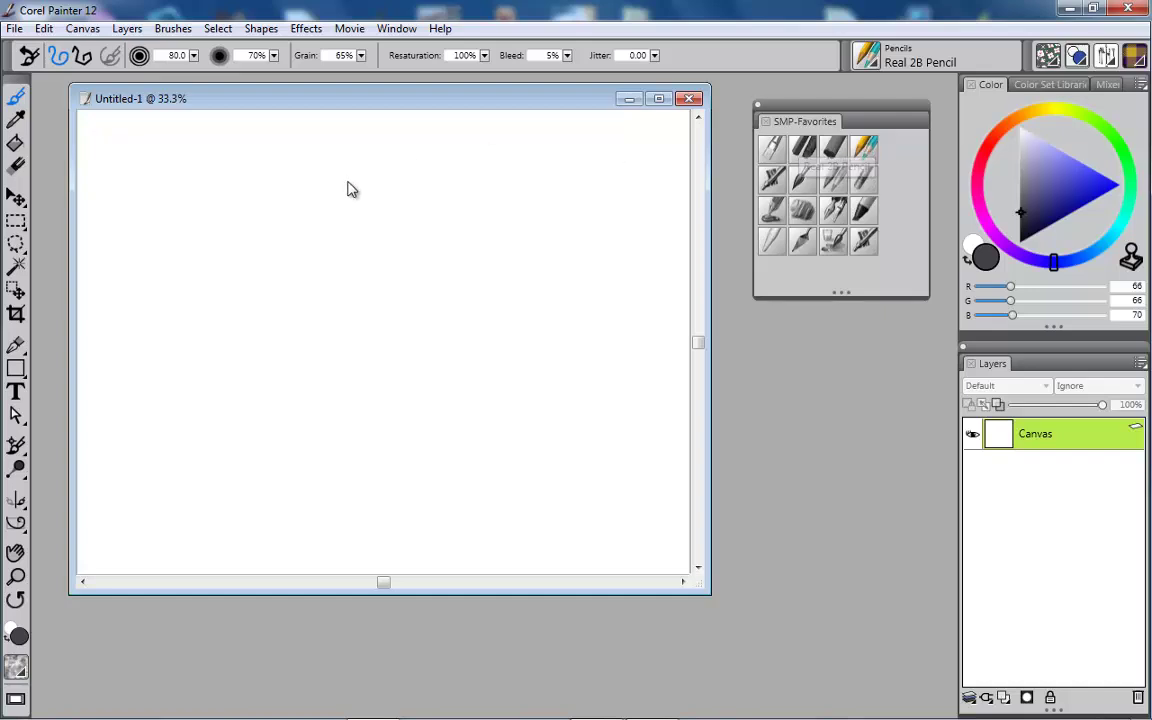
mouse_move(278, 228)
left_mouse_down()
mouse_move(325, 236)
mouse_move(296, 257)
mouse_move(338, 270)
mouse_move(328, 302)
left_mouse_up()
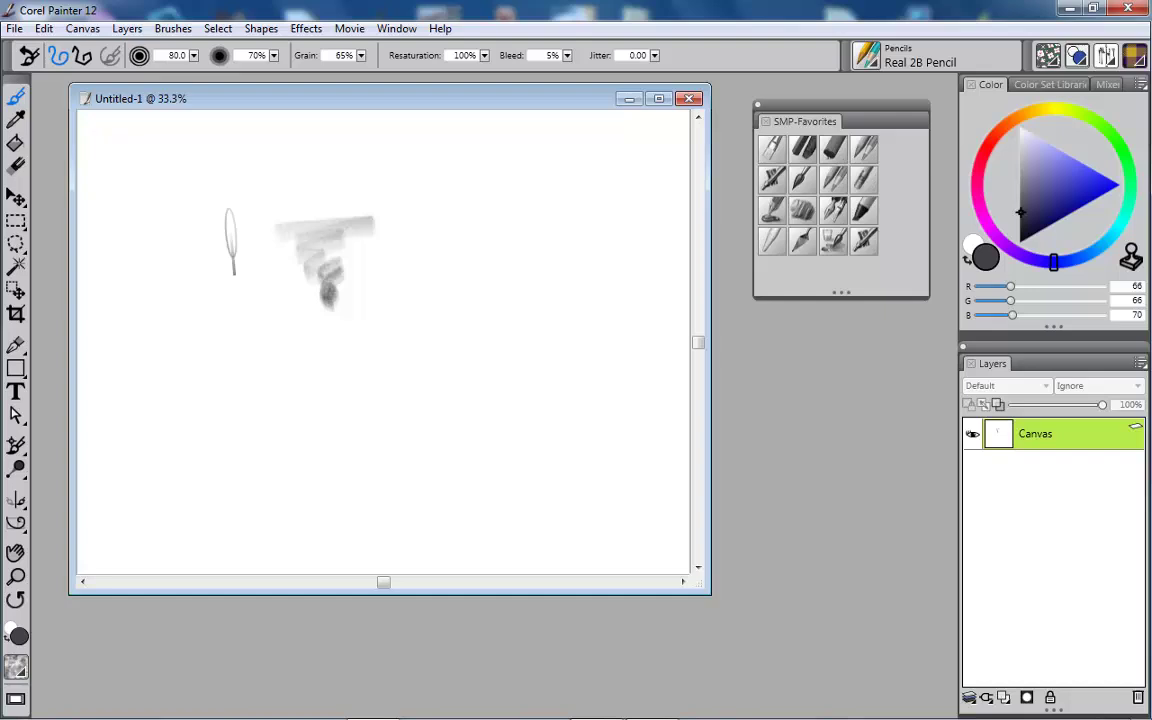
mouse_move(205, 238)
left_mouse_down()
mouse_move(176, 250)
mouse_move(206, 250)
mouse_move(160, 245)
left_mouse_up()
mouse_move(262, 330)
left_mouse_down()
mouse_move(265, 367)
mouse_move(220, 363)
mouse_move(243, 367)
mouse_move(242, 400)
left_mouse_up()
mouse_move(305, 338)
left_mouse_down()
mouse_move(325, 345)
mouse_move(355, 405)
left_mouse_up()
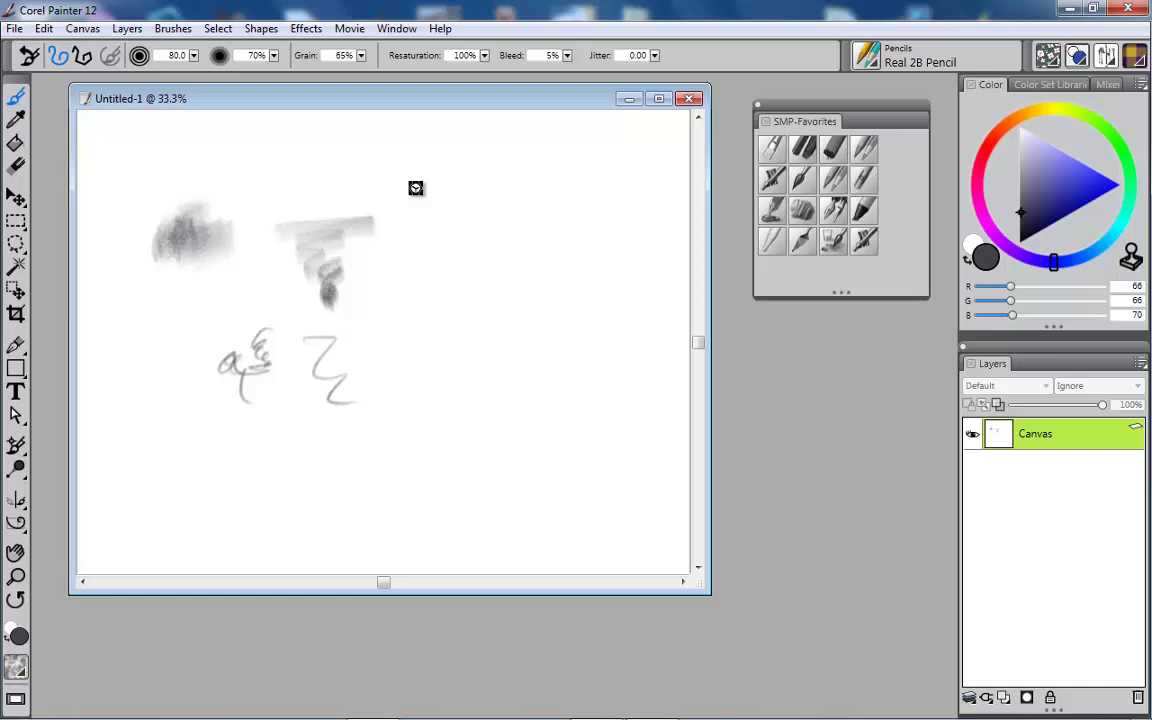
Select the whole canvas and erase all the pencil test marks.
key("ctrl+a")
key("BackSpace")
mouse_move(400, 267)
left_mouse_down()
mouse_move(392, 200)
mouse_move(398, 240)
left_mouse_up()
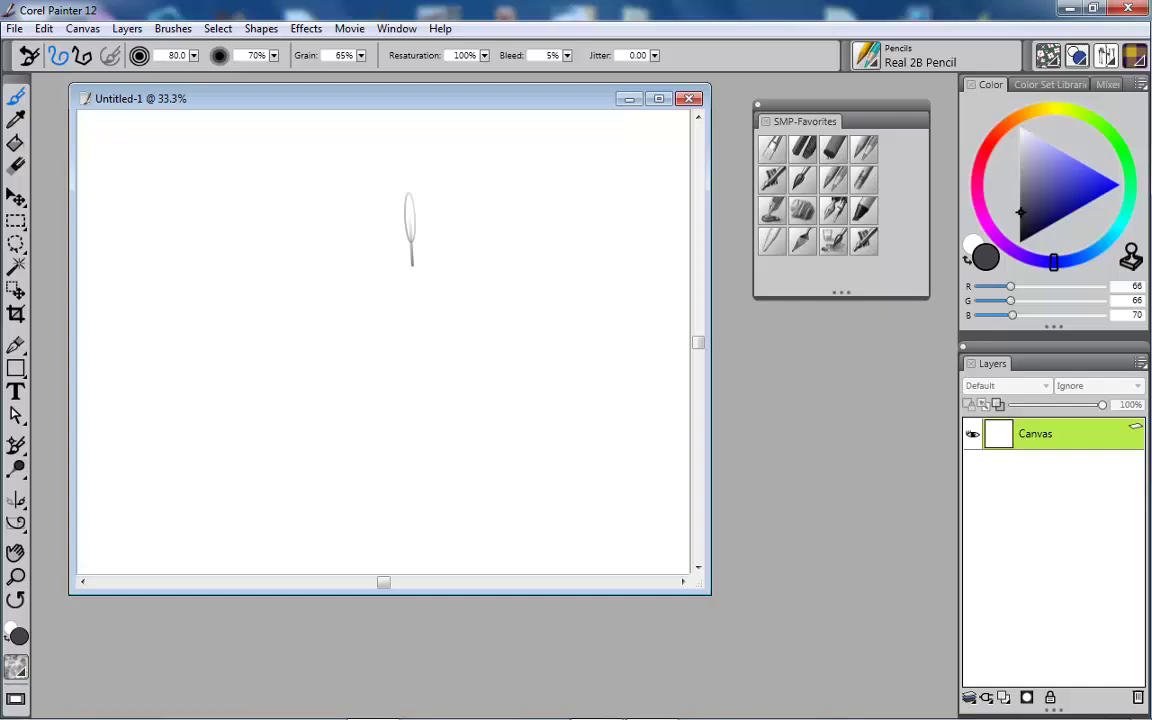
mouse_move(299, 258)
left_mouse_down()
mouse_move(318, 248)
mouse_move(327, 303)
mouse_move(300, 282)
mouse_move(319, 321)
mouse_move(350, 313)
mouse_move(288, 240)
mouse_move(222, 268)
mouse_move(258, 232)
mouse_move(264, 299)
mouse_move(226, 250)
mouse_move(243, 244)
mouse_move(232, 266)
mouse_move(272, 340)
mouse_move(350, 338)
mouse_move(290, 310)
mouse_move(318, 279)
mouse_move(322, 308)
left_mouse_up()
left_click_drag(352, 300, 356, 342)
mouse_move(274, 276)
left_mouse_down()
mouse_move(265, 318)
mouse_move(333, 307)
left_mouse_up()
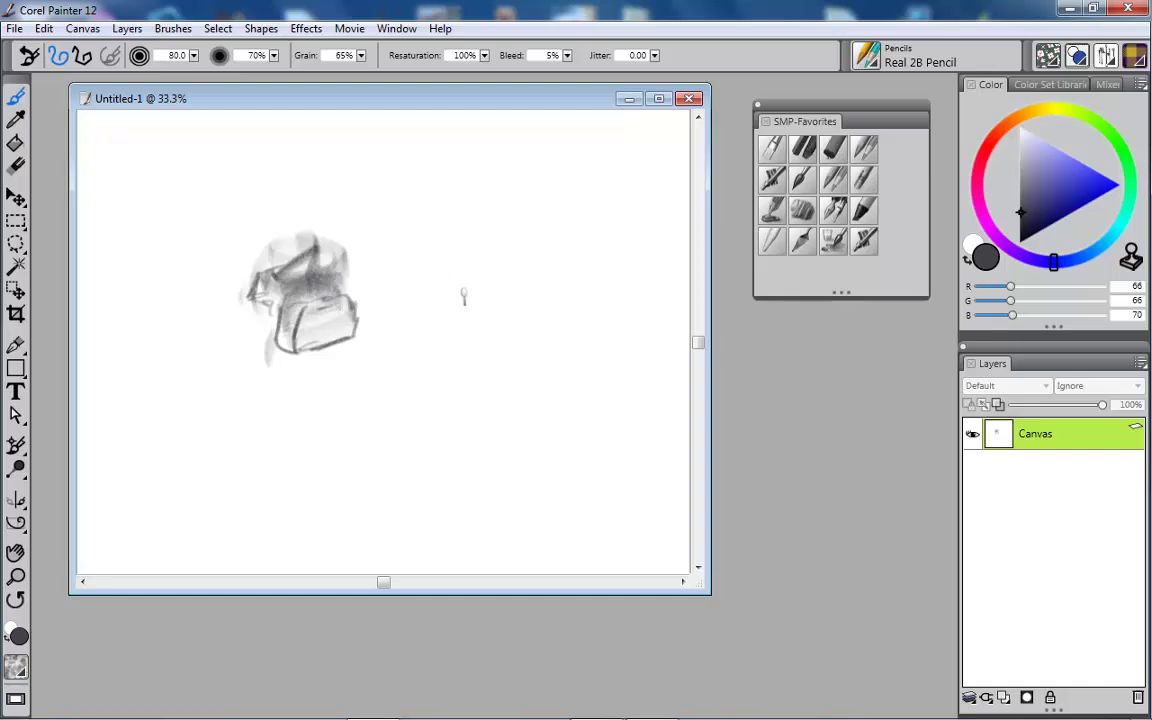
key("ctrl+a")
key("Delete")
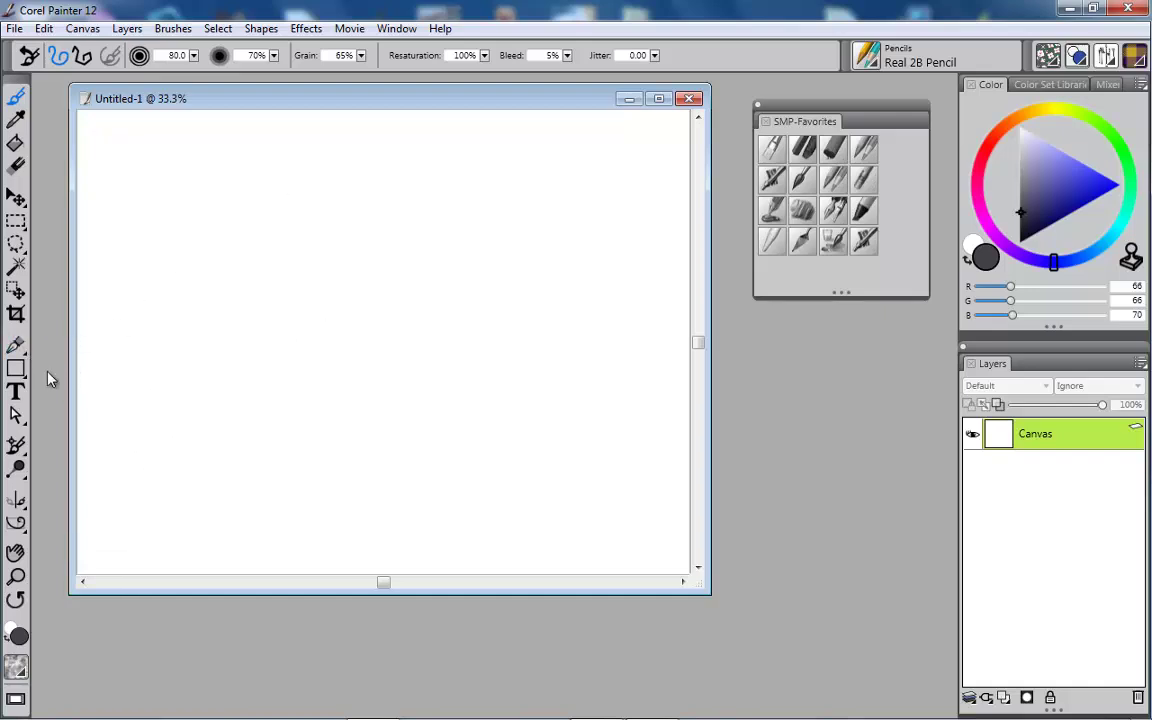
Turn on Mirror Painting with its vertical plane line visible and return to the brush.
left_click(19, 500)
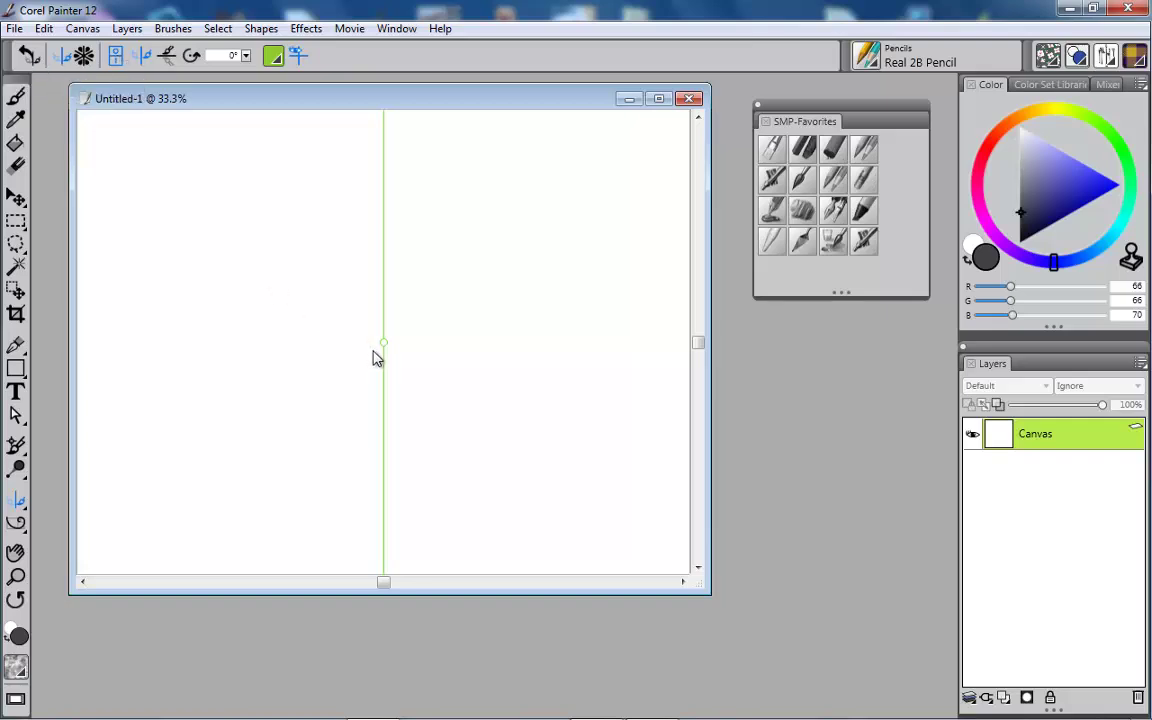
left_click(116, 56)
left_click(116, 56)
key("b")
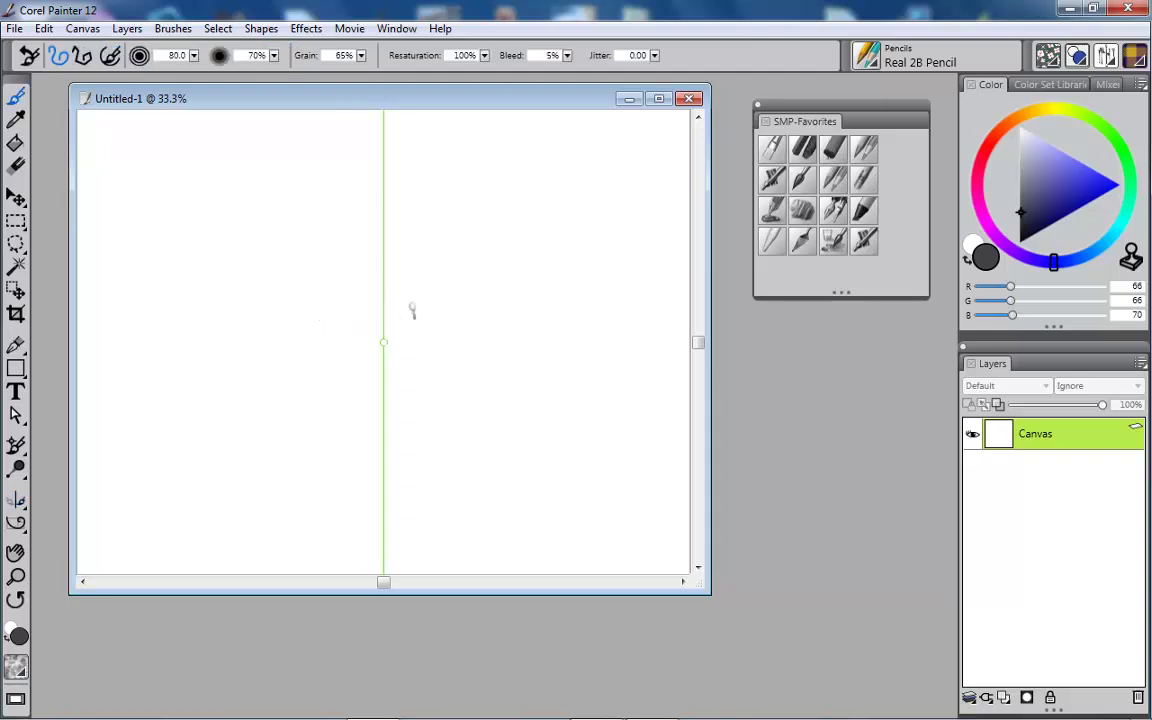
Sketch the mirrored face: head outlines, top of head, chin curve and jaw lines.
mouse_move(350, 276)
left_mouse_down()
mouse_move(385, 313)
mouse_move(366, 293)
mouse_move(384, 310)
mouse_move(345, 303)
mouse_move(364, 312)
mouse_move(376, 346)
left_mouse_up()
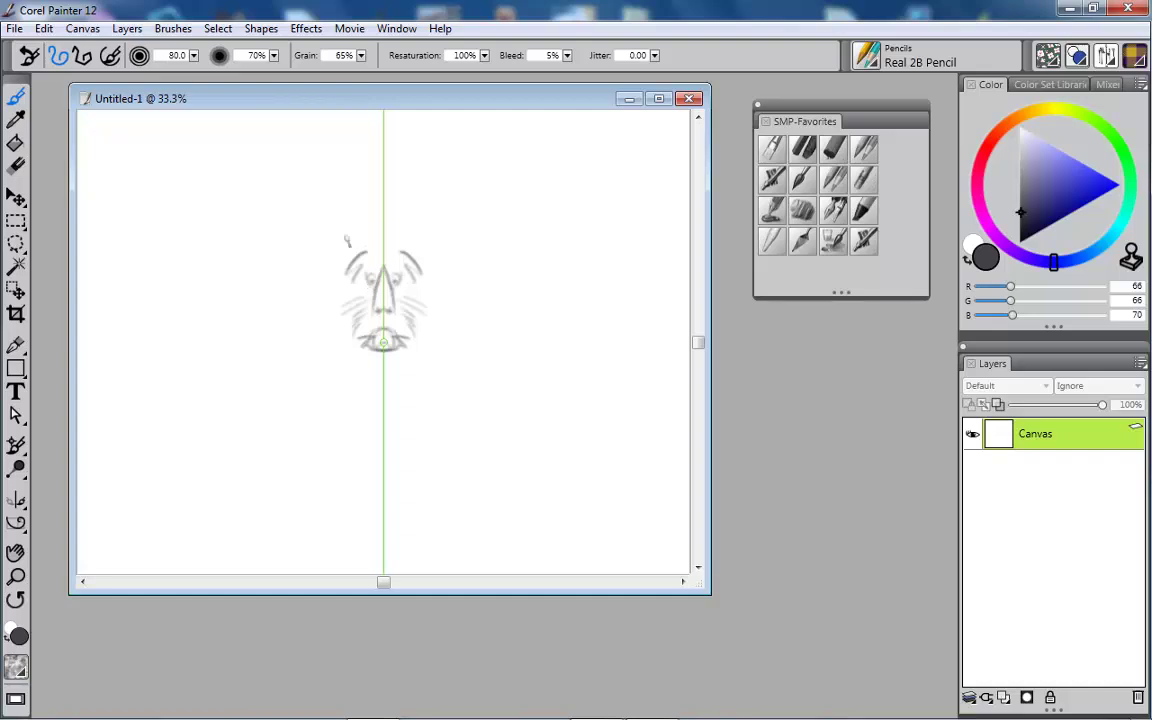
mouse_move(350, 239)
left_mouse_down()
mouse_move(387, 236)
mouse_move(381, 222)
mouse_move(368, 233)
mouse_move(418, 229)
mouse_move(351, 235)
mouse_move(331, 284)
mouse_move(326, 255)
mouse_move(316, 300)
left_mouse_up()
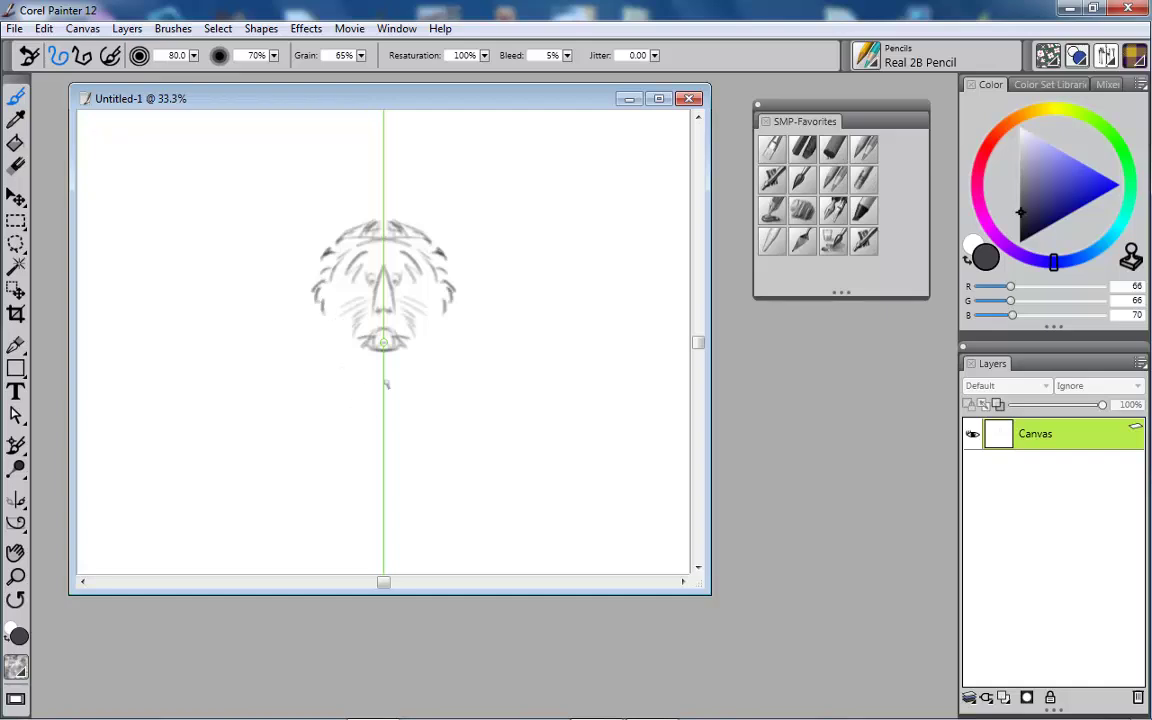
left_click_drag(374, 375, 346, 352)
left_click_drag(343, 318, 348, 350)
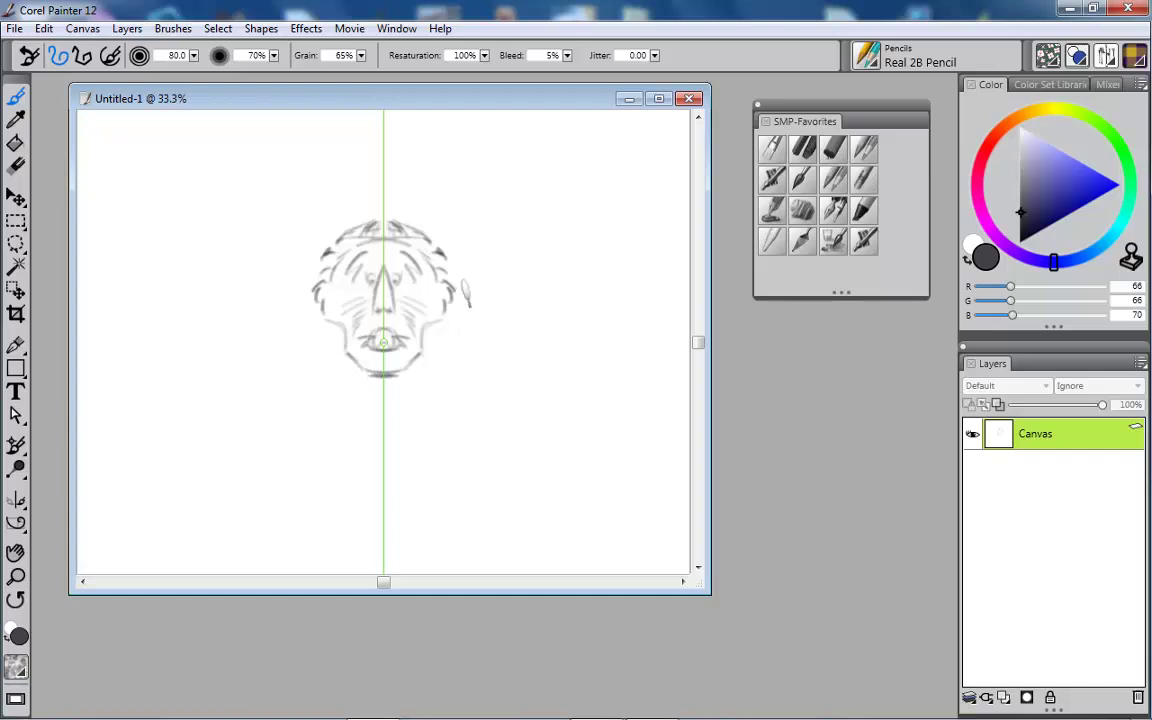
Turn off the mirror plane, try a rectangular selection around the face, then deselect it.
left_click(16, 500)
left_click(115, 55)
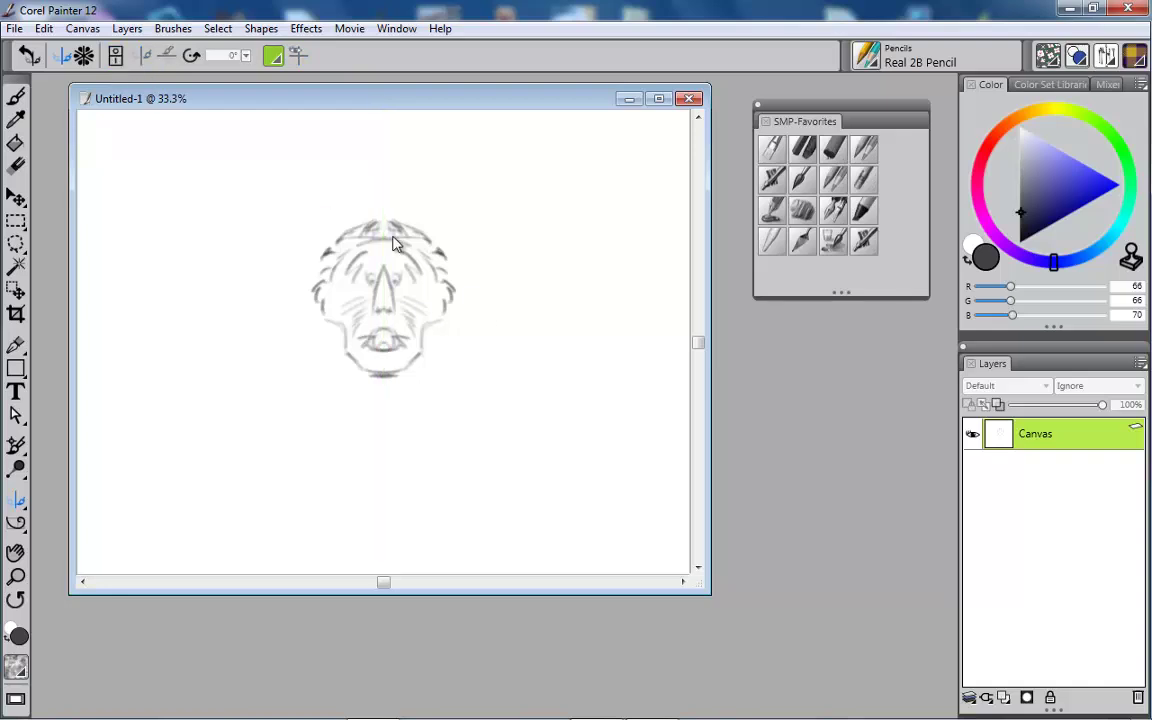
key("r")
left_click_drag(249, 182, 463, 424)
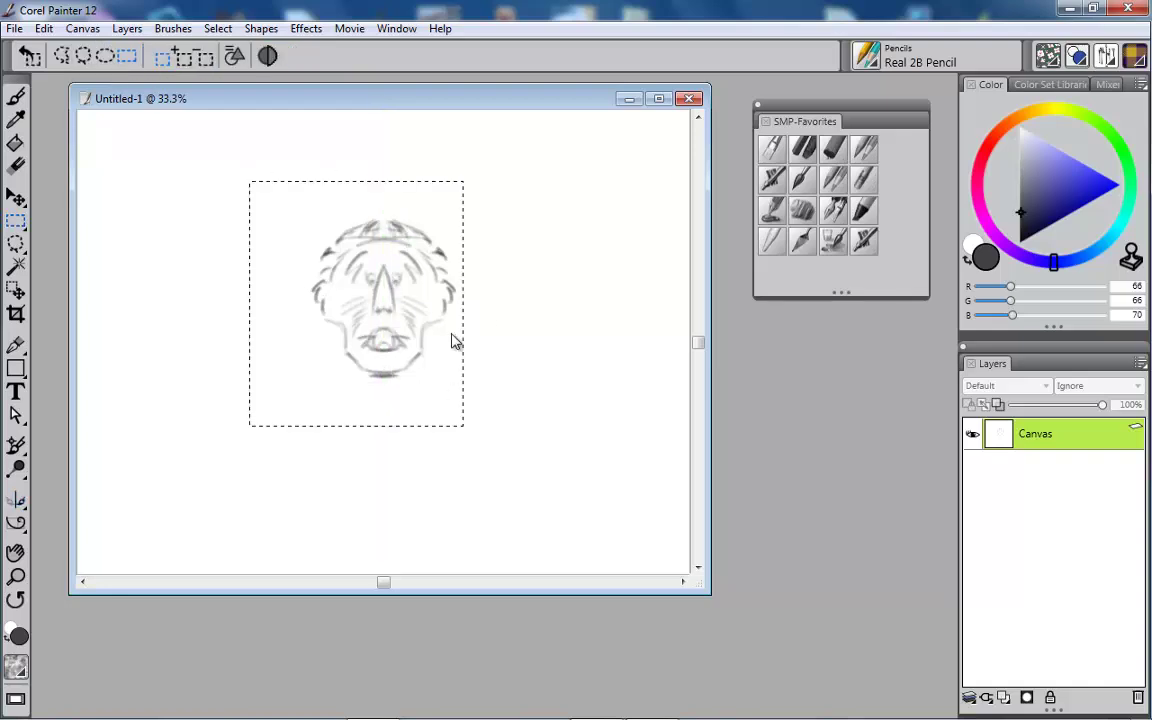
right_click(389, 308)
mouse_move(373, 303)
left_mouse_down()
mouse_move(257, 226)
mouse_move(375, 314)
left_mouse_up()
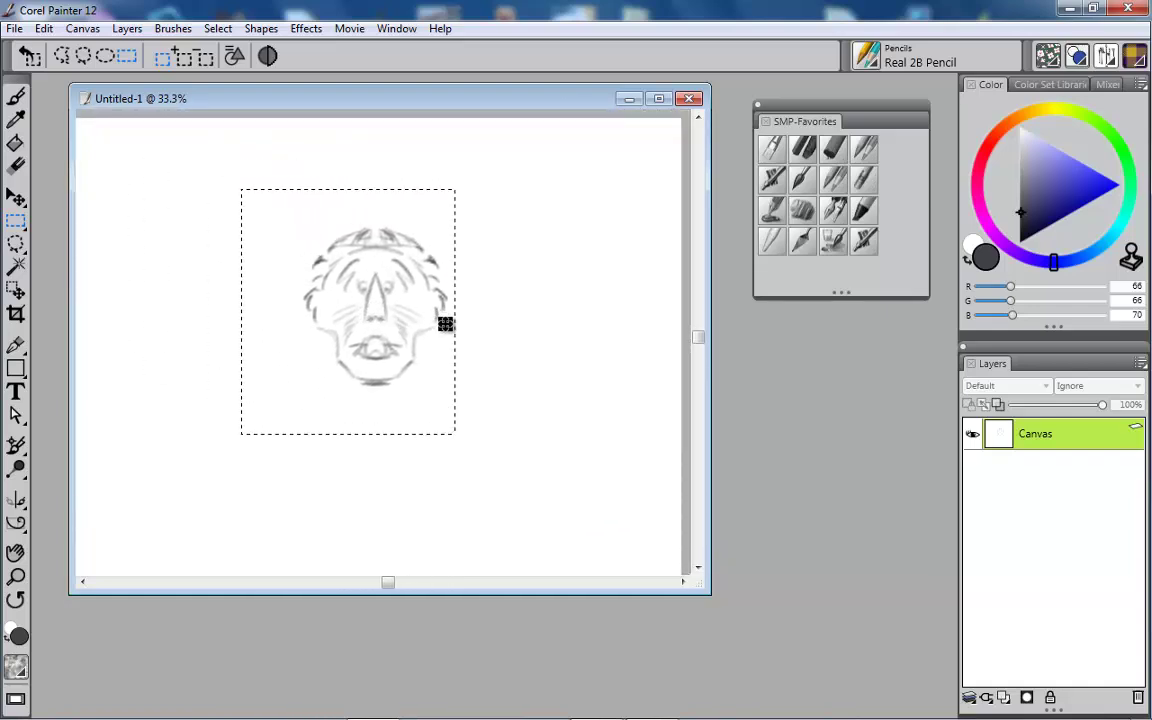
left_click(438, 321)
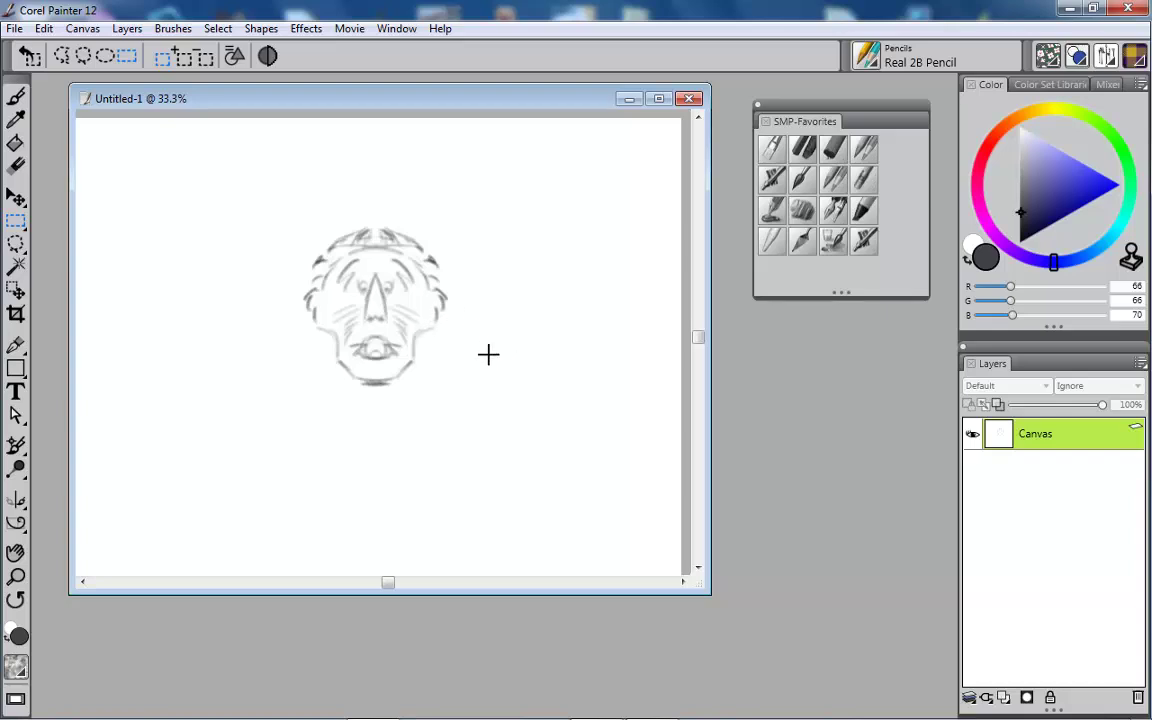
mouse_move(429, 375)
left_mouse_down()
mouse_move(442, 398)
mouse_move(428, 388)
left_mouse_up()
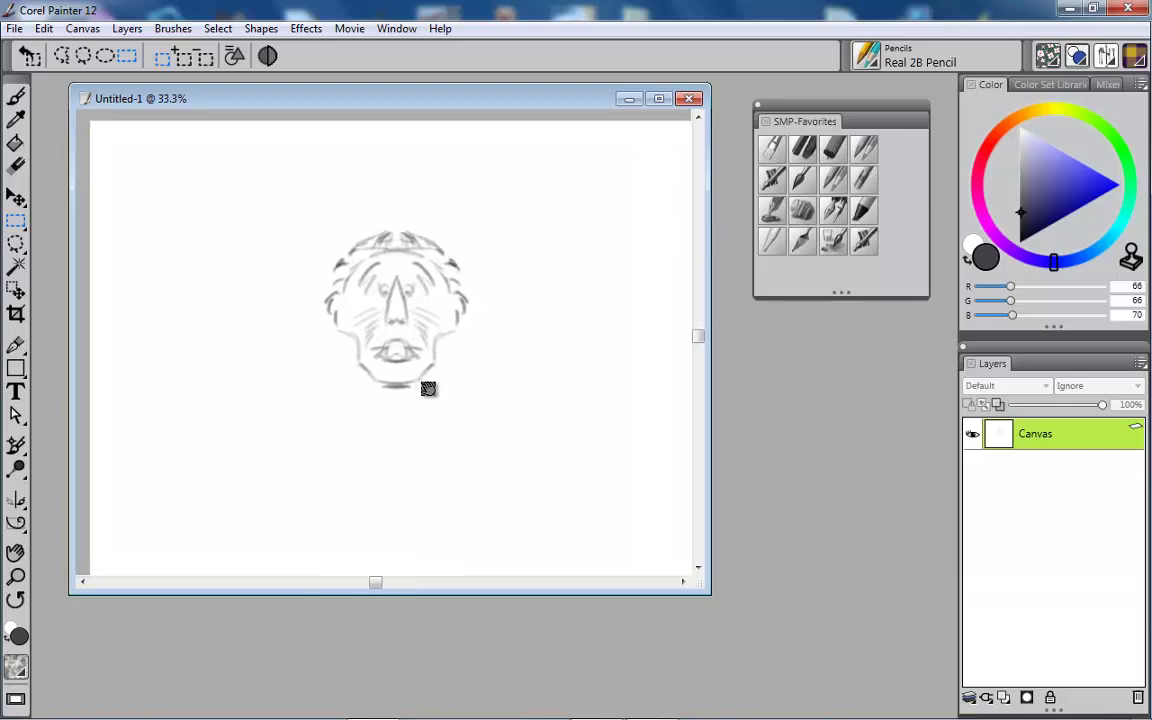
Select the face, cut and paste it onto Layer 1, and drag it to the top-left corner.
left_click_drag(296, 209, 494, 422)
right_click(492, 420)
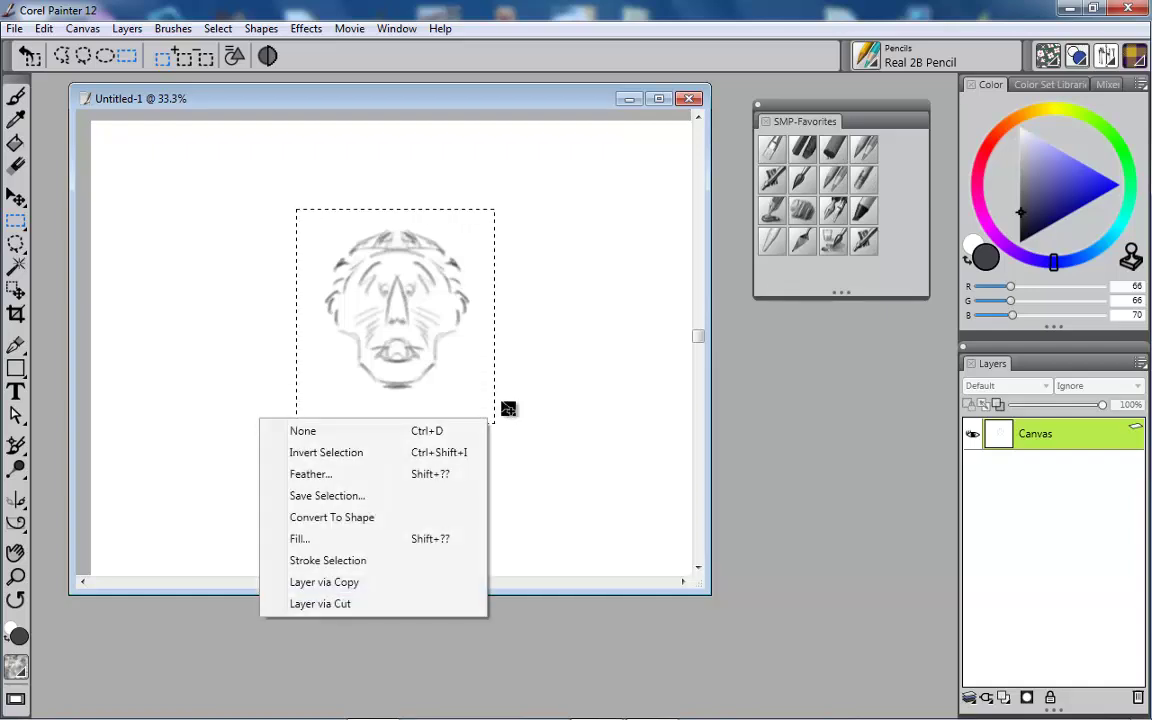
key("Delete")
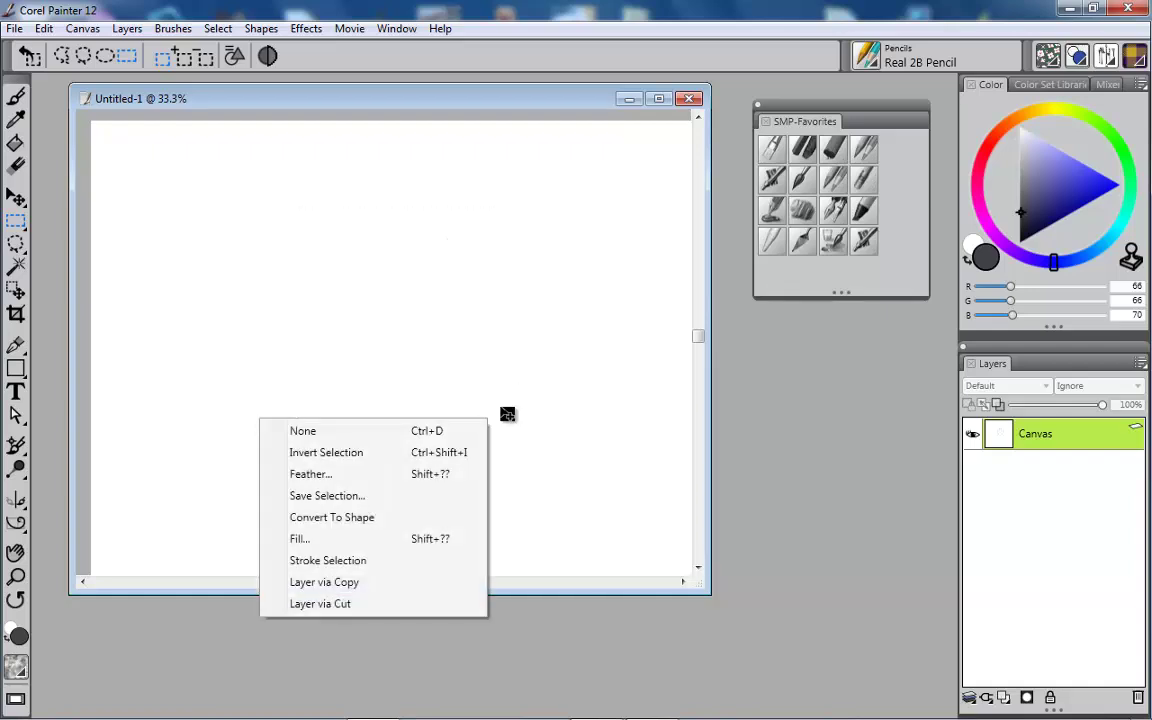
key("ctrl+v")
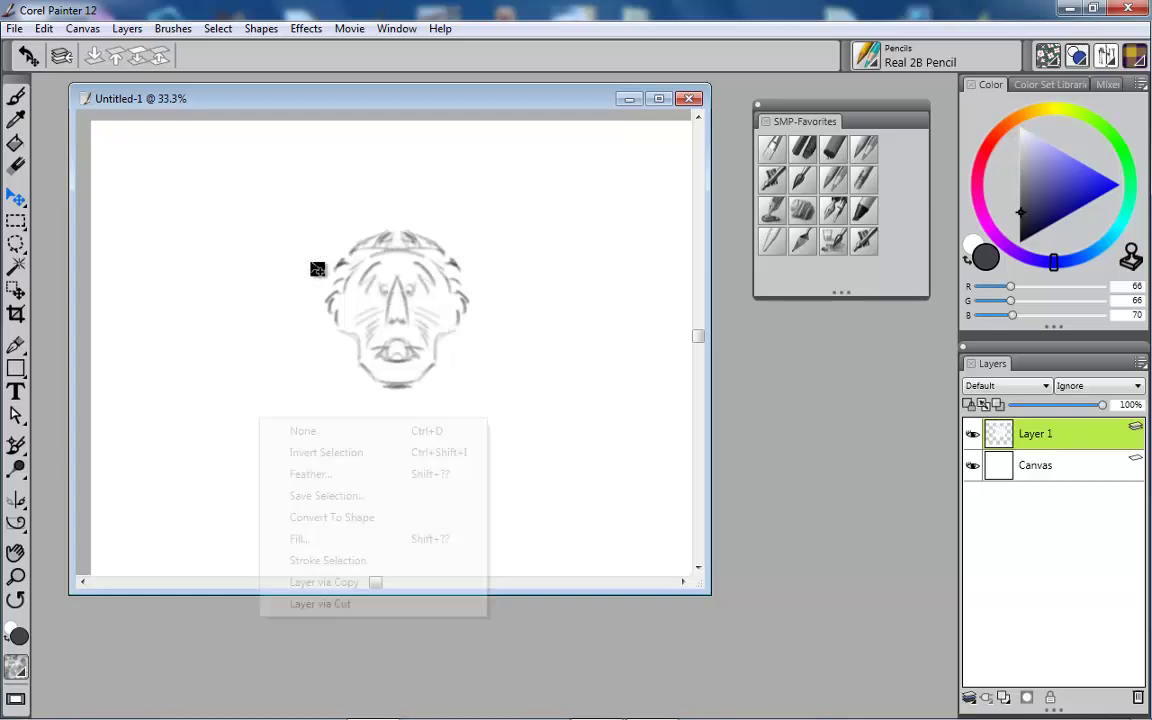
left_click_drag(399, 308, 193, 207)
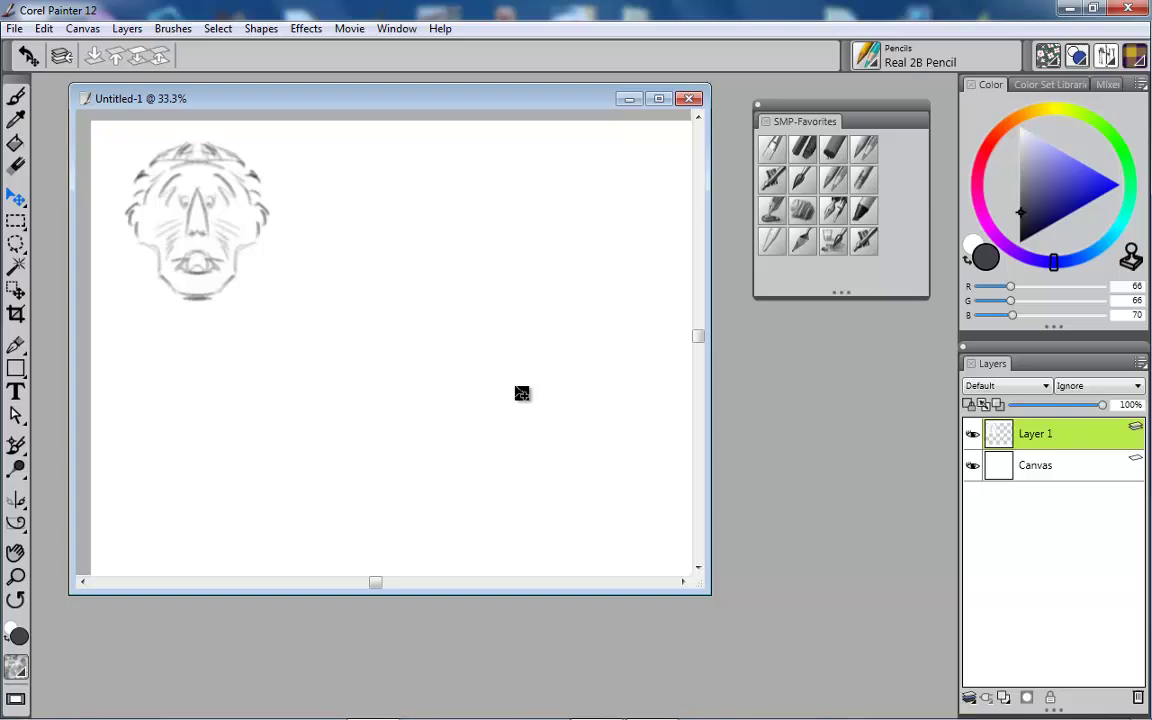
Turn on vertical-plane mirror painting and return to the brush.
key("b")
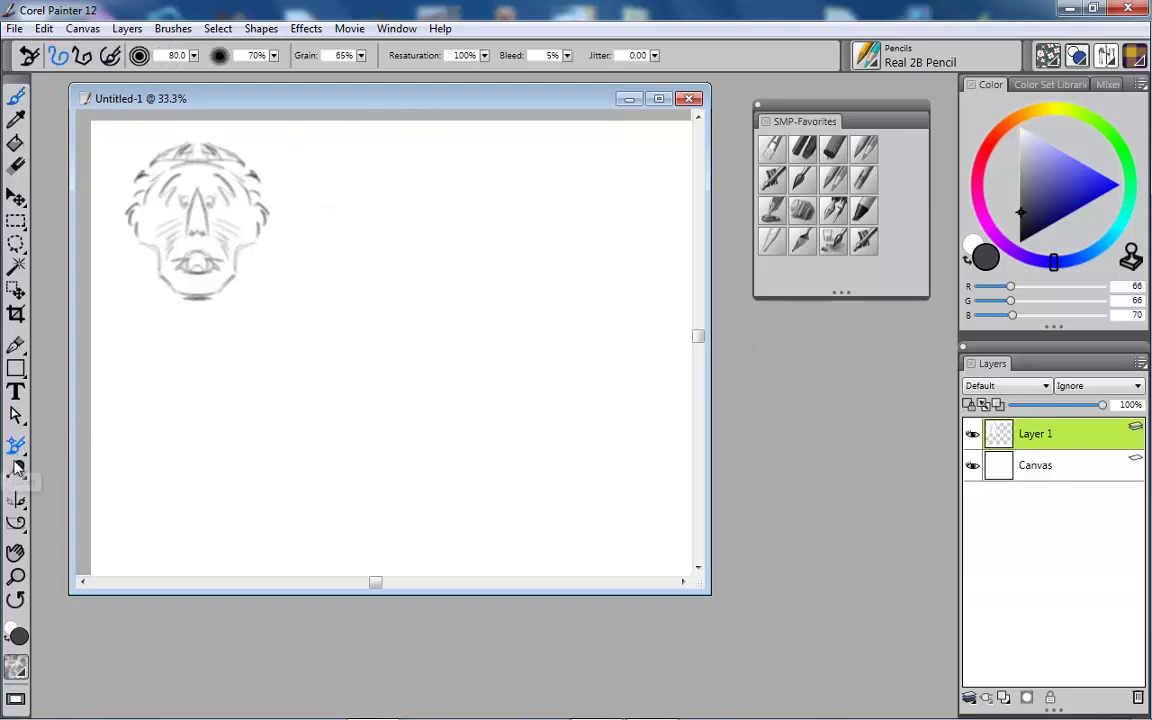
left_click(17, 501)
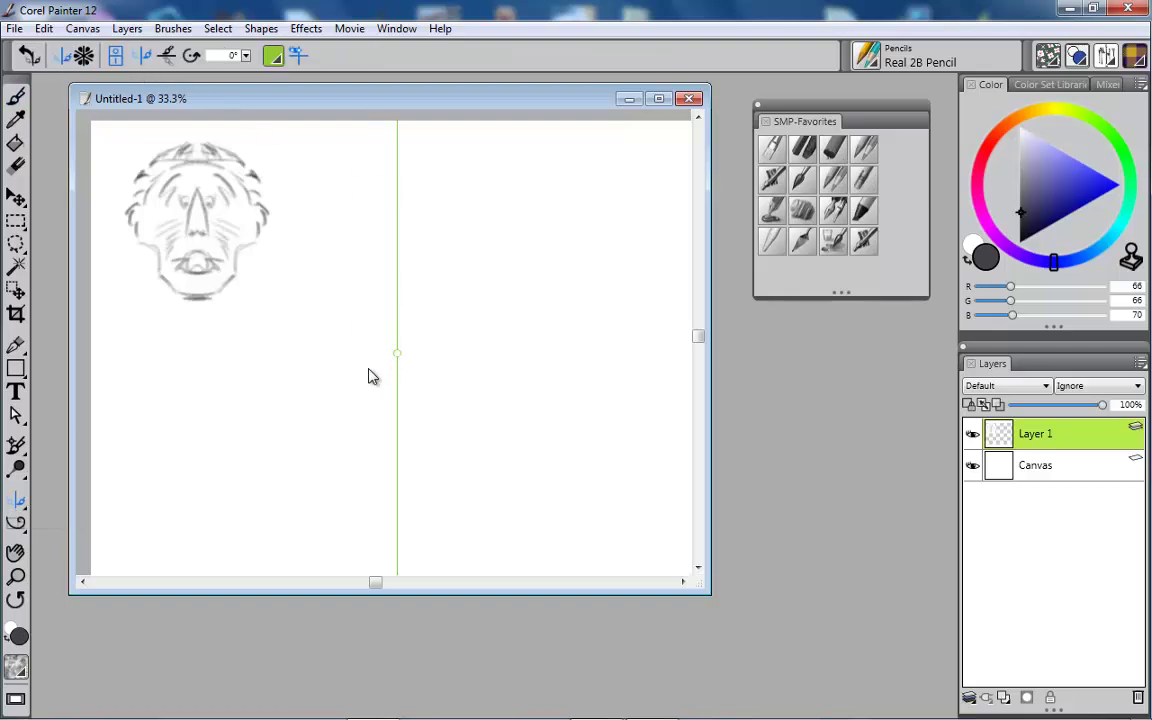
key("b")
Sketch mirrored pencil strokes around the centre line, undoing and redrawing one long curve.
mouse_move(380, 319)
left_mouse_down()
mouse_move(375, 378)
mouse_move(338, 367)
mouse_move(362, 326)
mouse_move(347, 306)
mouse_move(377, 295)
mouse_move(312, 334)
left_mouse_up()
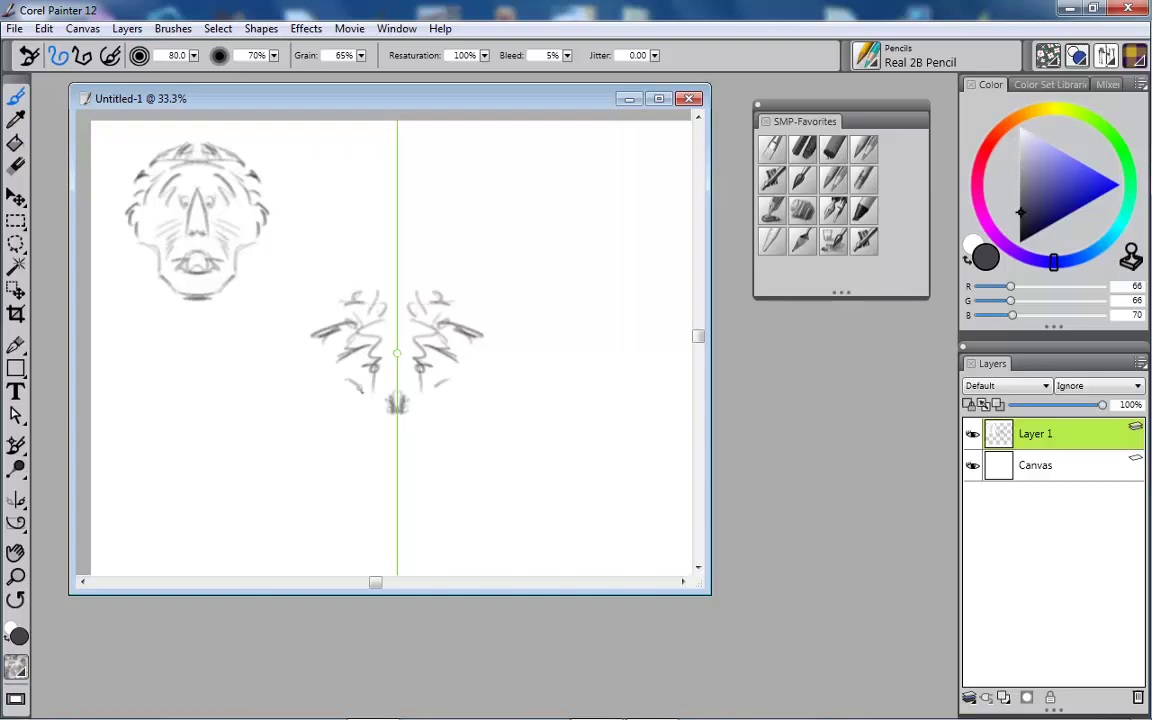
mouse_move(354, 380)
left_mouse_down()
mouse_move(367, 425)
mouse_move(410, 455)
mouse_move(382, 462)
mouse_move(388, 445)
left_mouse_up()
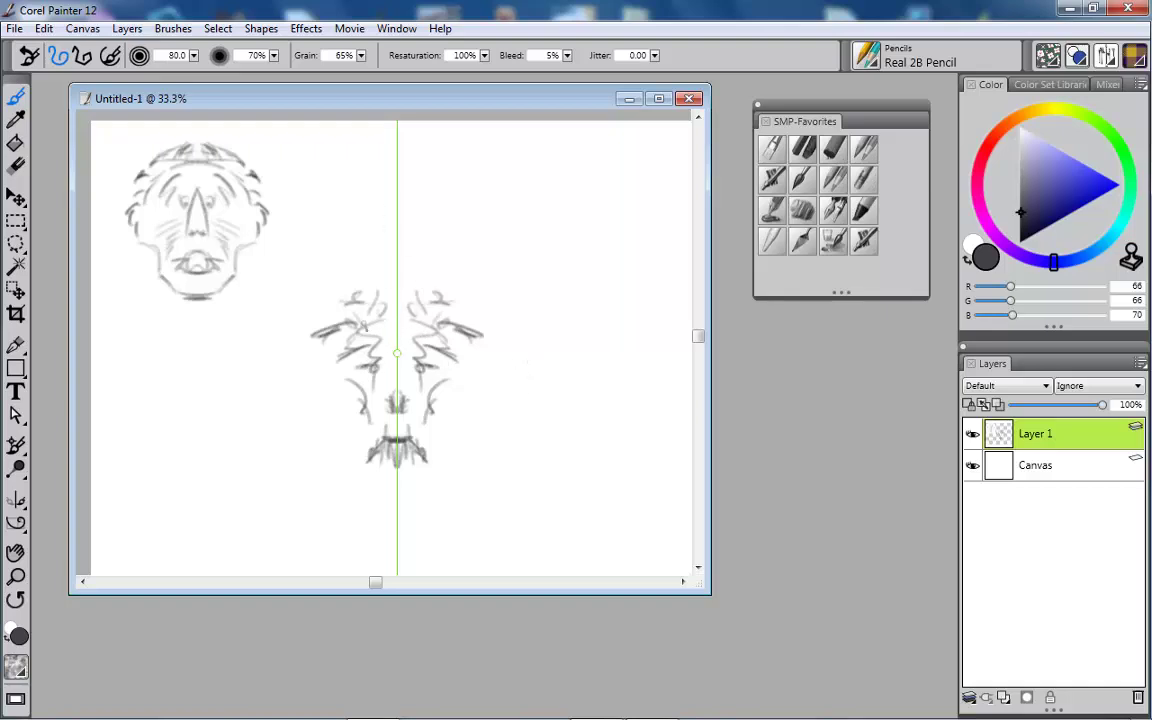
left_click_drag(291, 293, 330, 394)
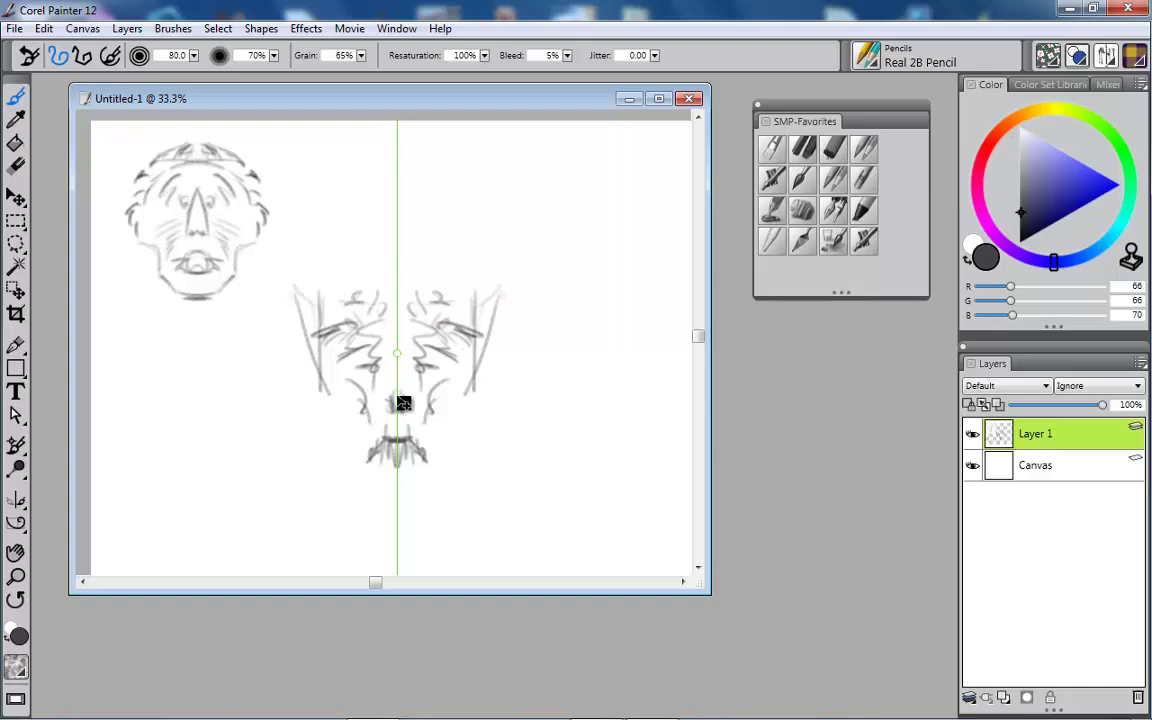
key("ctrl+z")
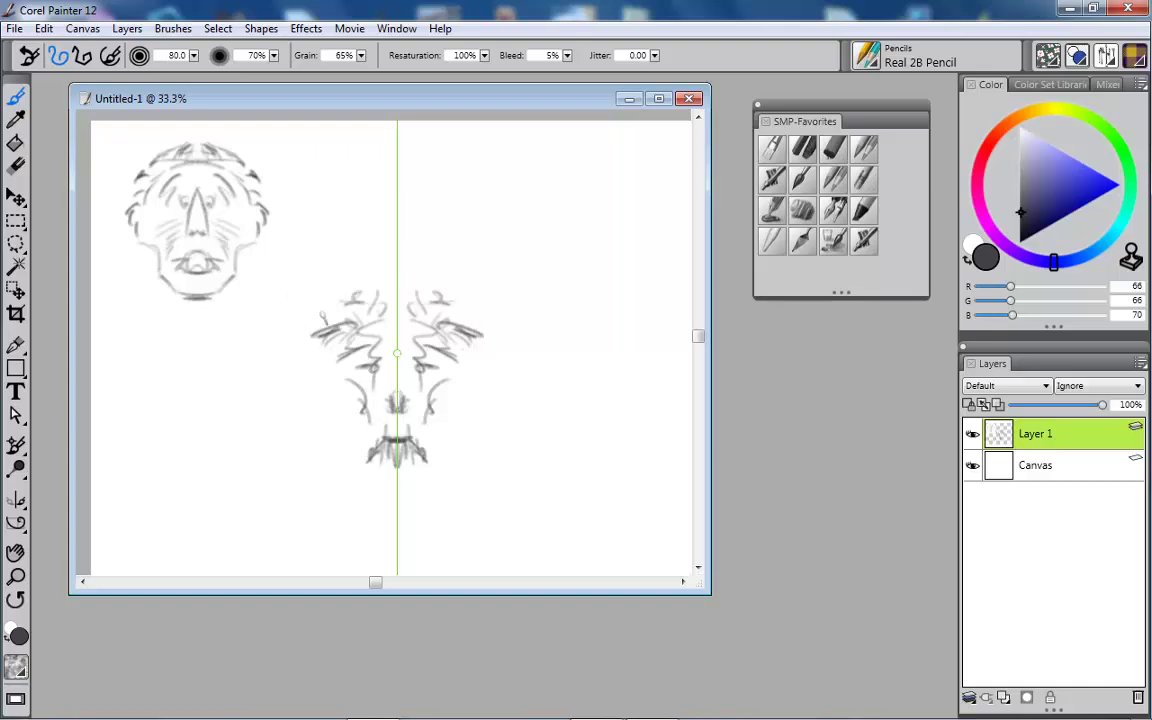
left_click_drag(298, 258, 282, 335)
mouse_move(290, 292)
left_mouse_down()
mouse_move(276, 335)
mouse_move(298, 352)
left_mouse_up()
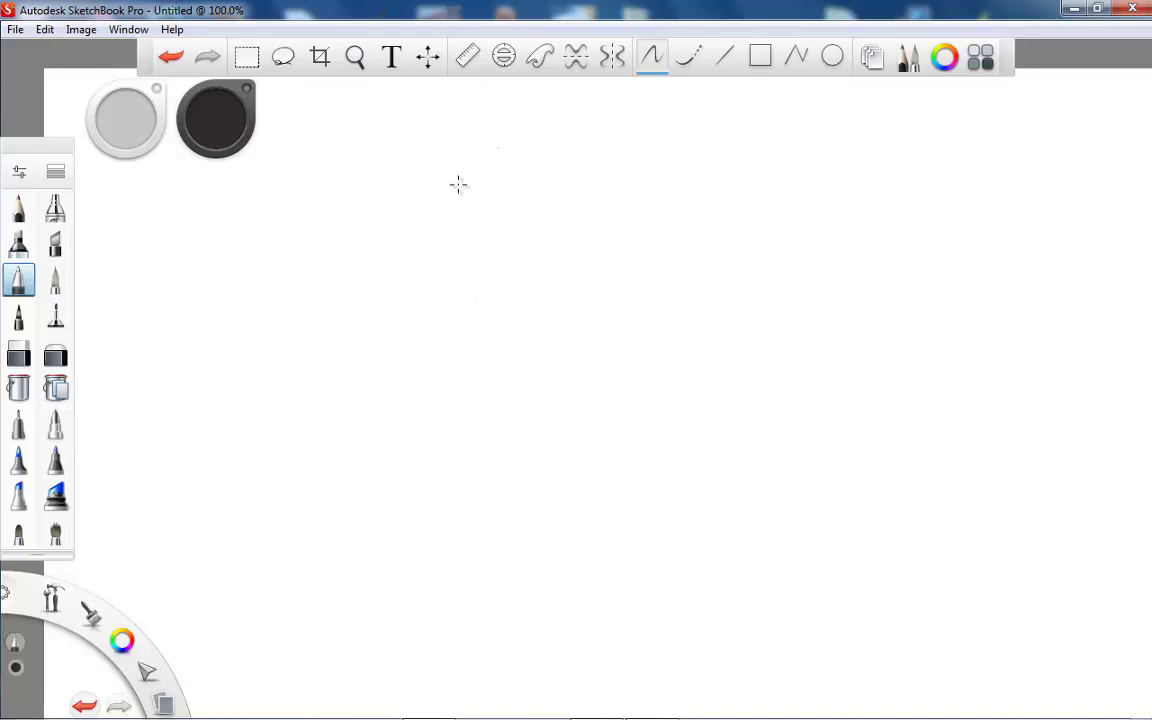
Draw a freehand wavy squiggle, then two smoothed loops with Steady Stroke.
left_click_drag(433, 197, 413, 202)
mouse_move(363, 233)
left_mouse_down()
mouse_move(363, 341)
mouse_move(471, 350)
left_mouse_up()
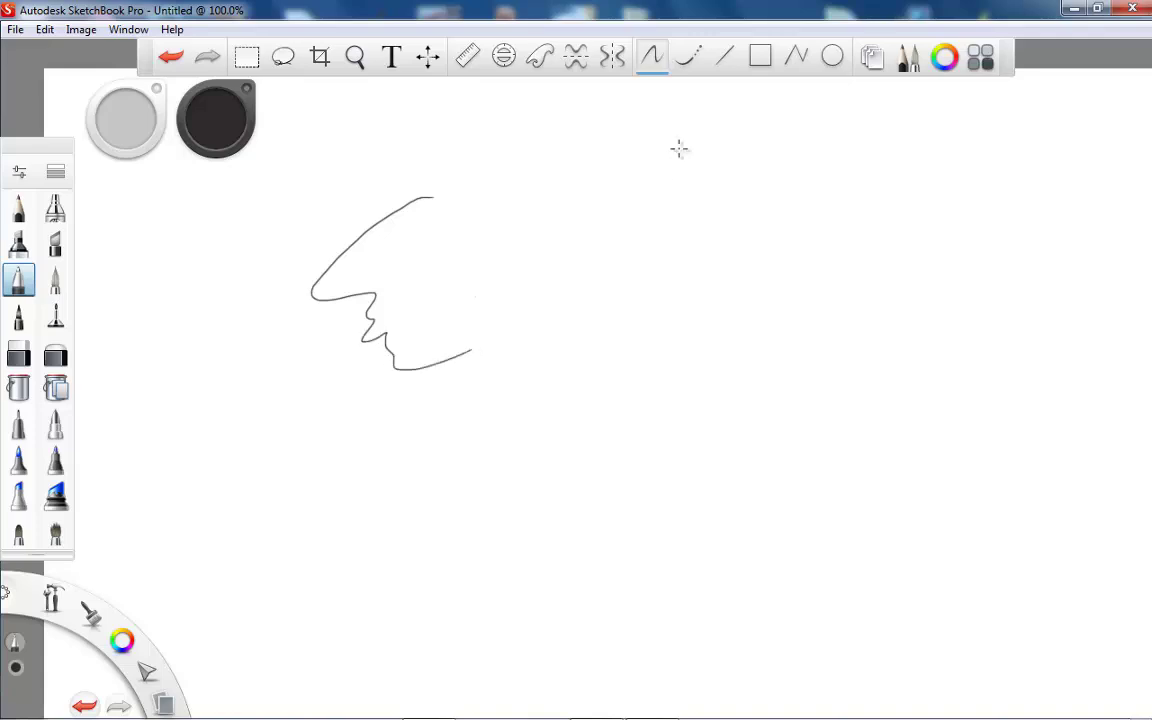
left_click(689, 60)
mouse_move(515, 288)
left_mouse_down()
mouse_move(658, 251)
mouse_move(782, 322)
mouse_move(709, 364)
mouse_move(531, 319)
mouse_move(523, 298)
mouse_move(489, 279)
mouse_move(515, 250)
left_mouse_up()
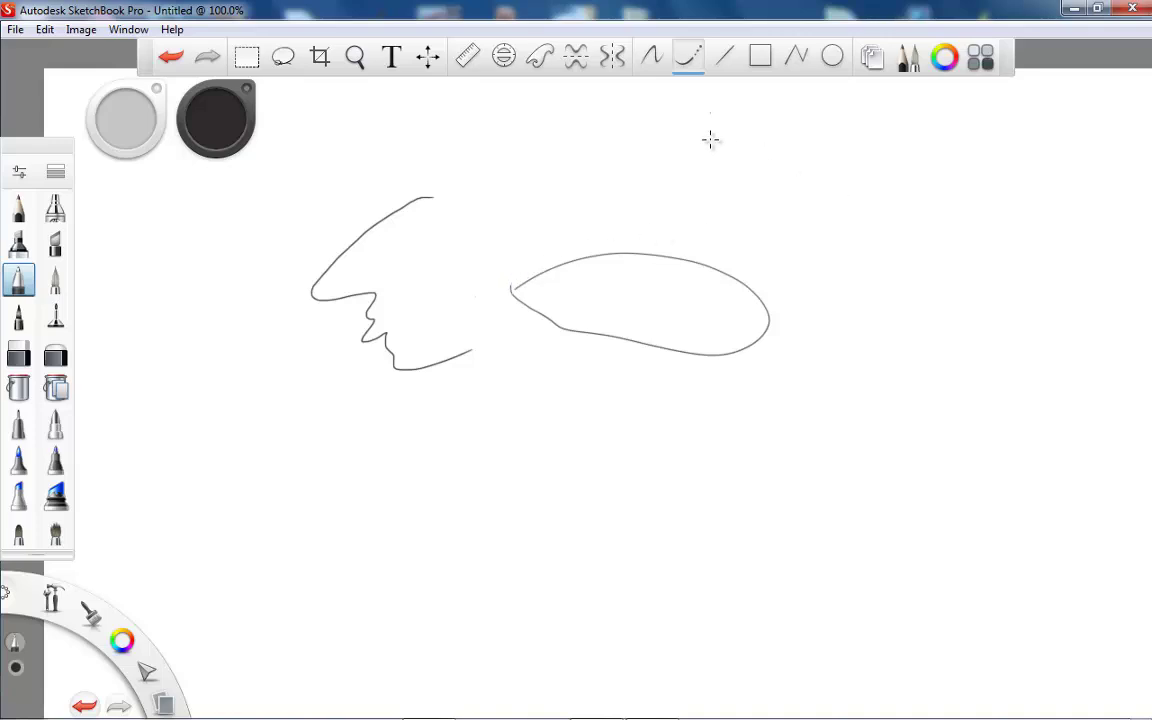
mouse_move(508, 186)
left_mouse_down()
mouse_move(576, 147)
mouse_move(495, 231)
mouse_move(471, 162)
mouse_move(455, 224)
mouse_move(378, 260)
mouse_move(499, 133)
mouse_move(494, 191)
mouse_move(520, 198)
left_mouse_up()
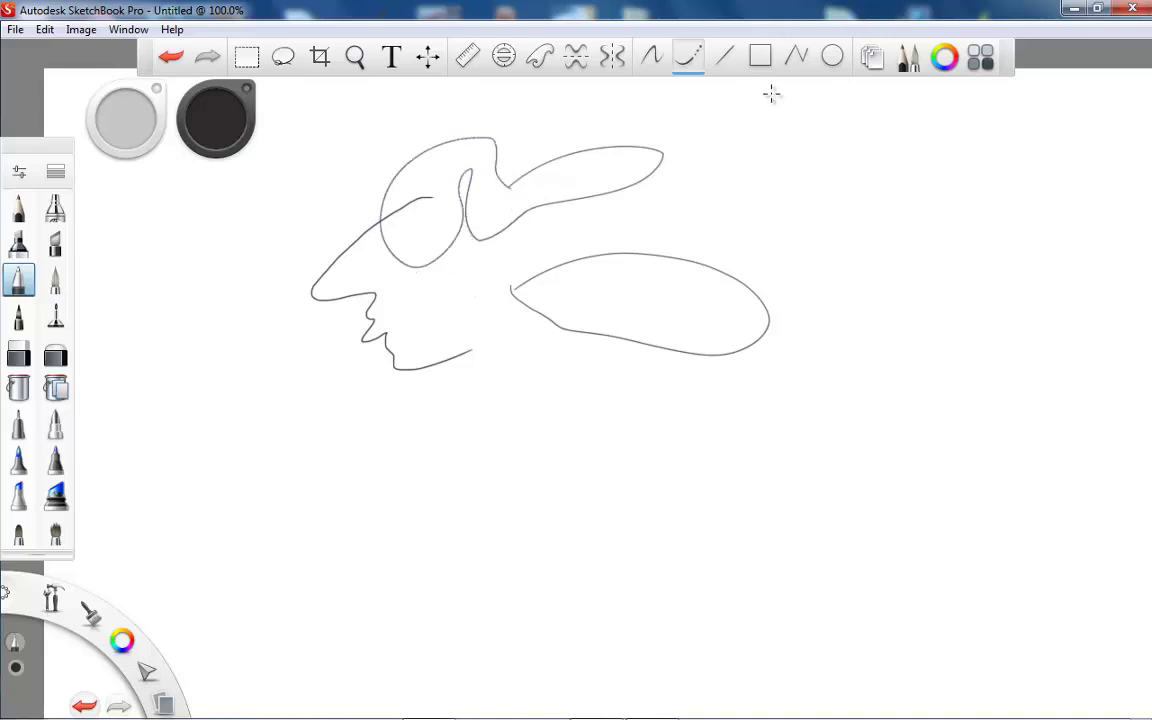
Draw three straight lines across the sketch and a thin rectangle below them.
left_click(724, 57)
left_click_drag(624, 221, 886, 208)
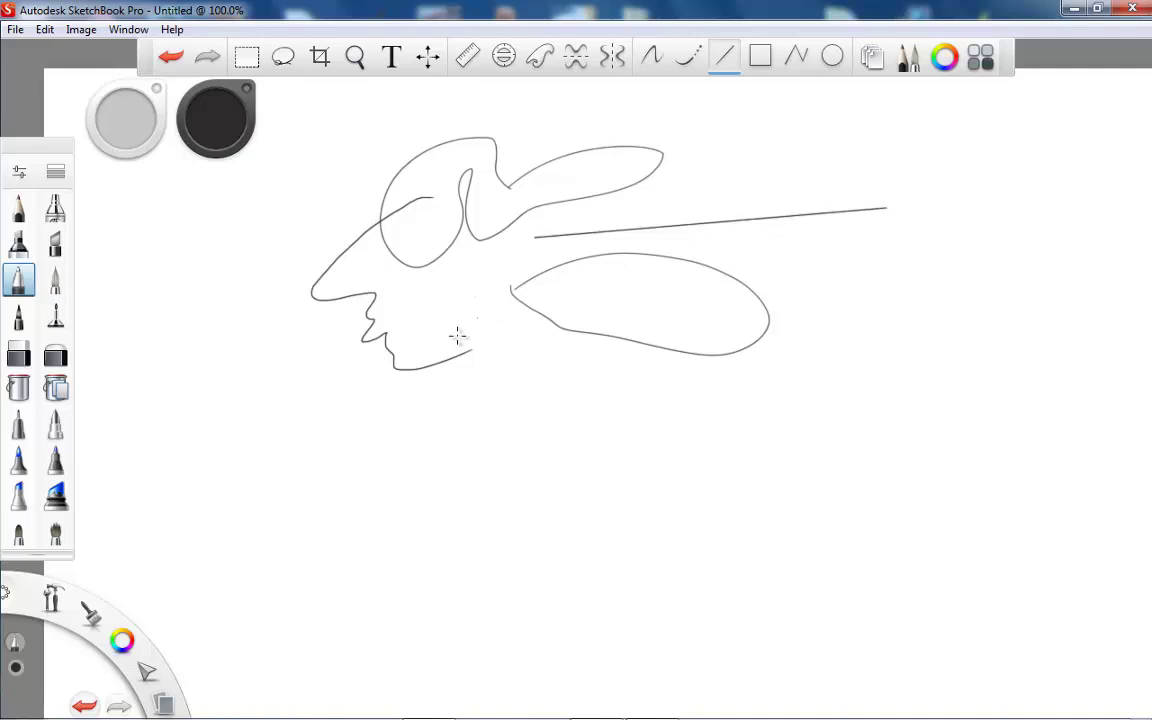
left_click_drag(457, 336, 895, 258)
left_click_drag(489, 432, 866, 297)
left_click(760, 57)
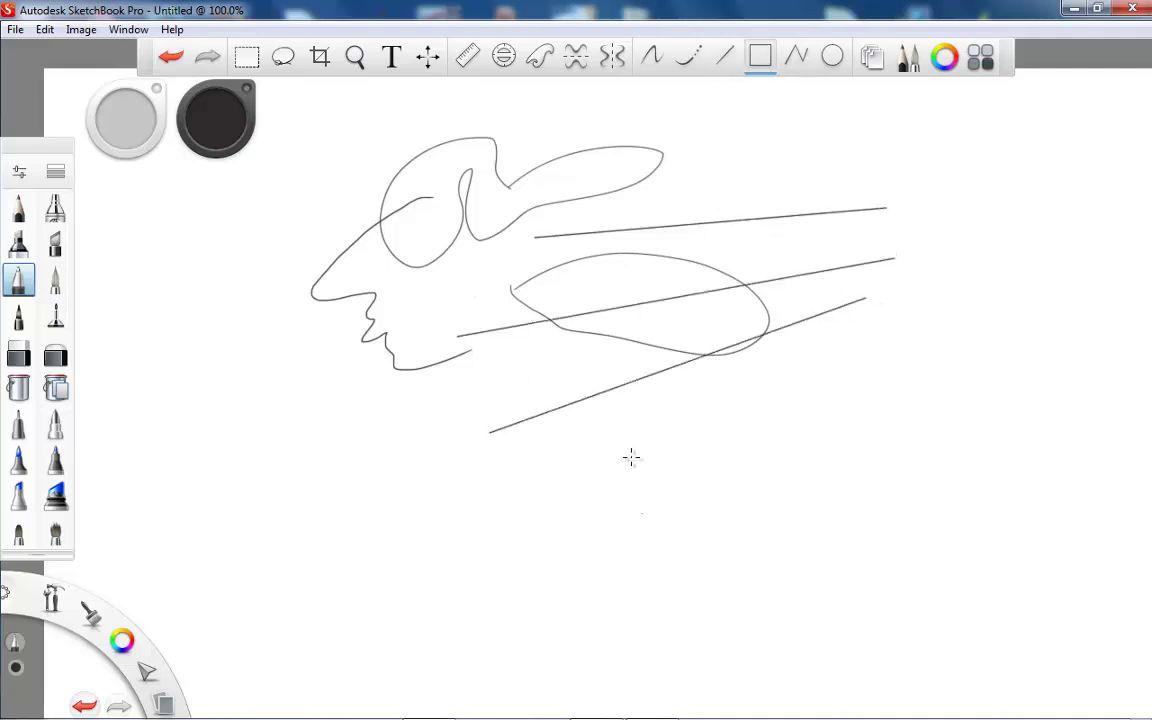
left_click_drag(624, 446, 771, 431)
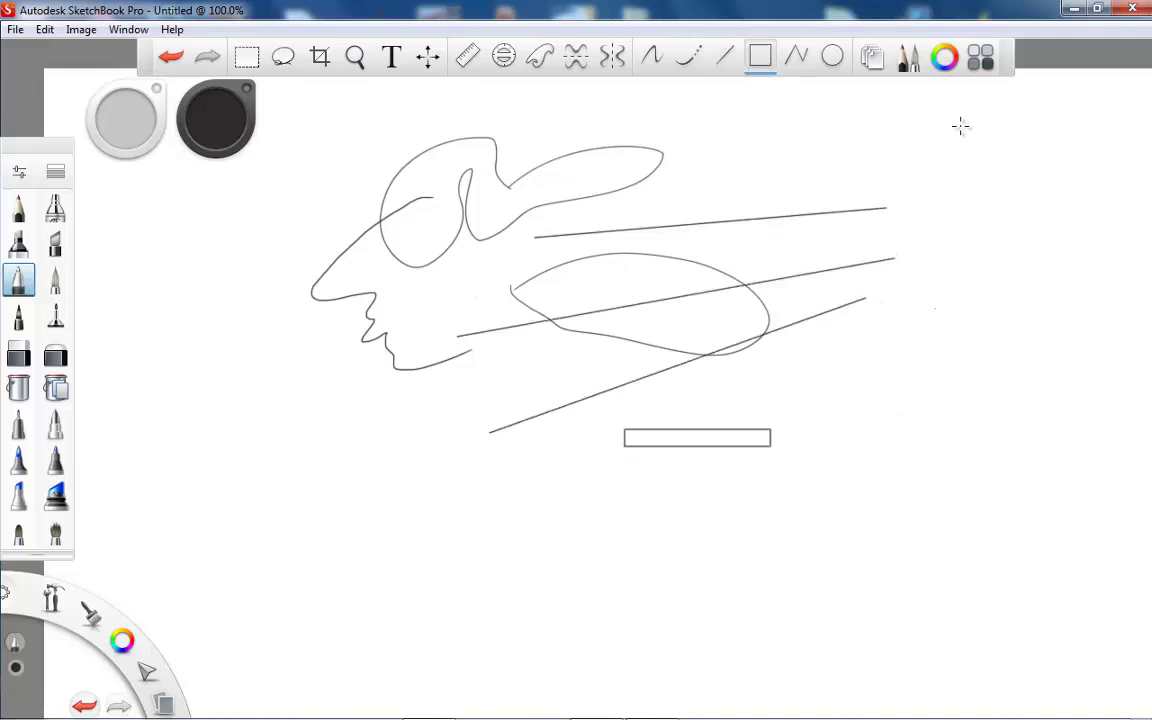
Draw a polyline shape at the top right through several vertices.
left_click(797, 58)
left_click(735, 132)
left_click(900, 149)
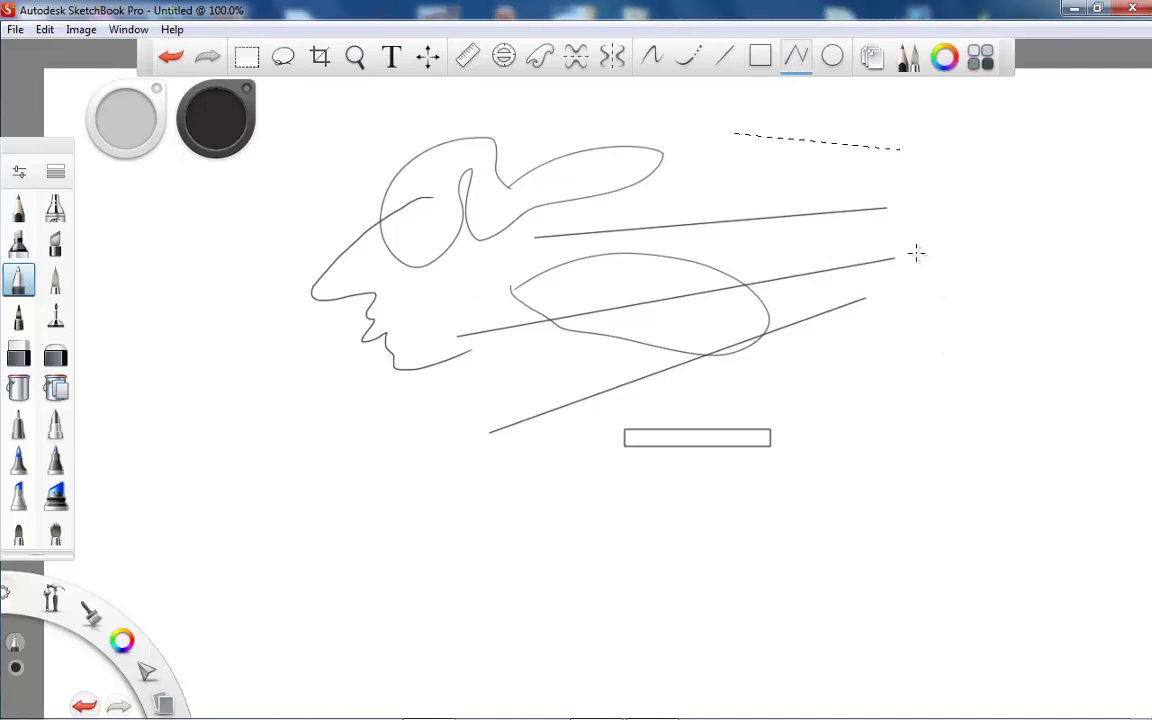
left_click(730, 213)
left_click(731, 132)
left_click(866, 256)
Draw two ellipses, one near the top right and one at the right.
left_click(832, 57)
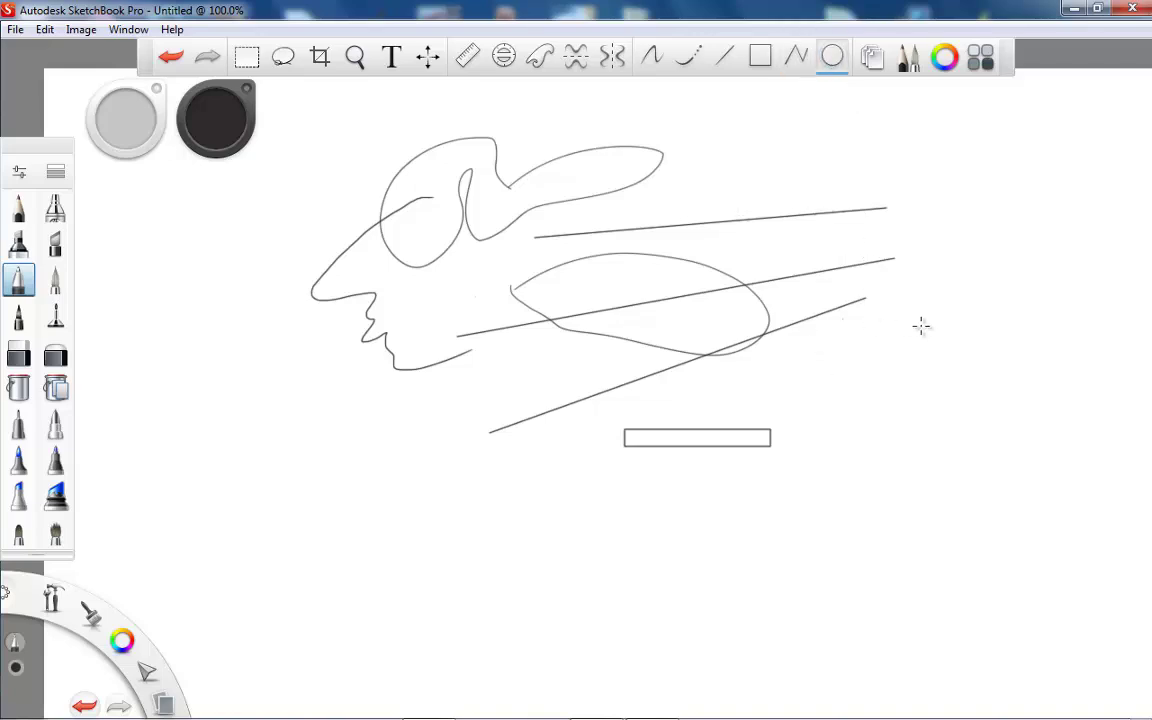
left_click_drag(792, 141, 756, 180)
left_click_drag(1010, 368, 902, 368)
key("ctrl+a")
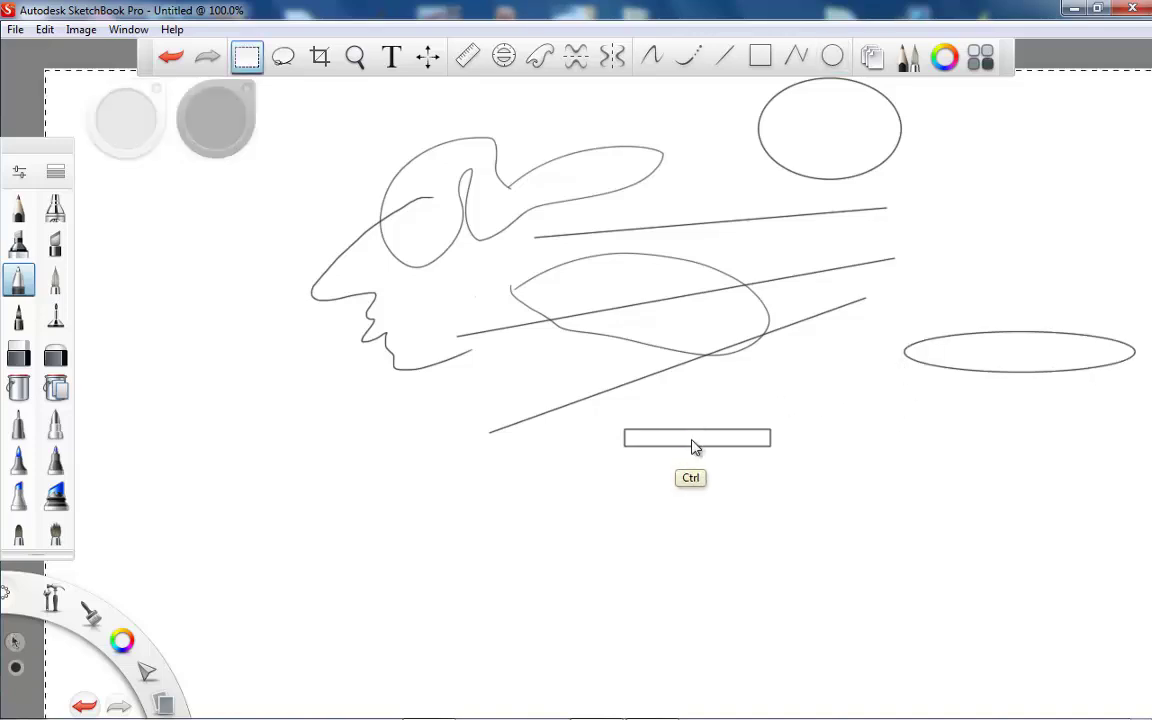
Delete all the selected strokes and shapes from the canvas.
key("Delete")
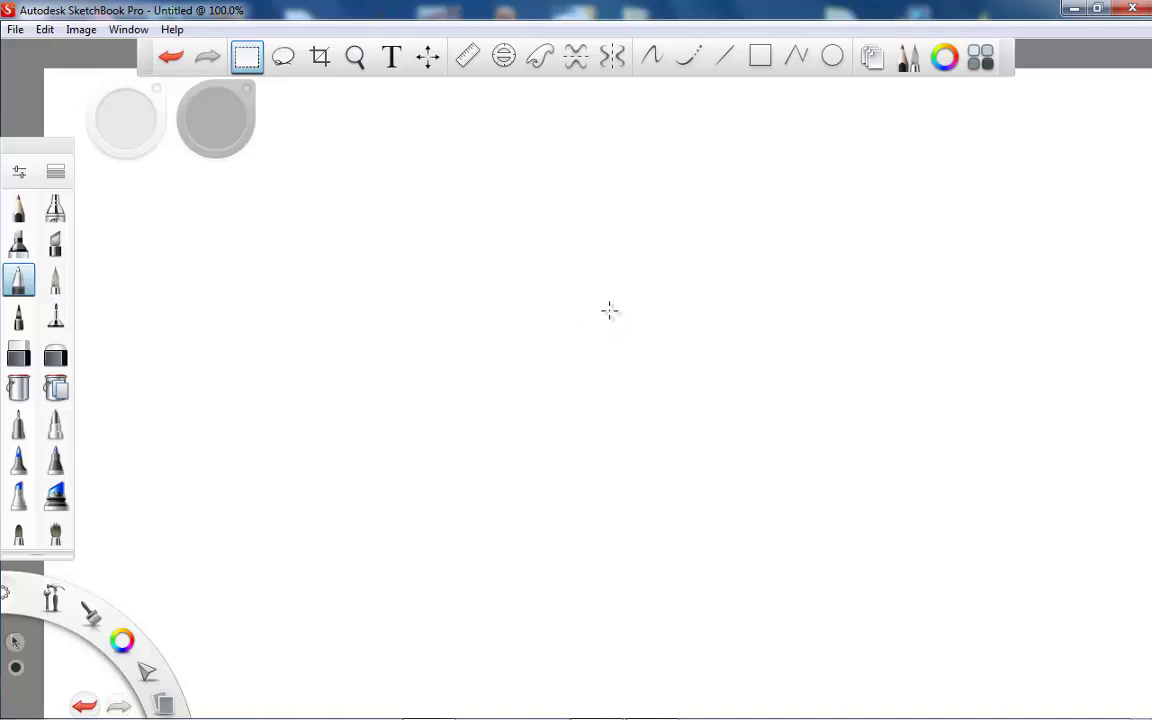
key("r")
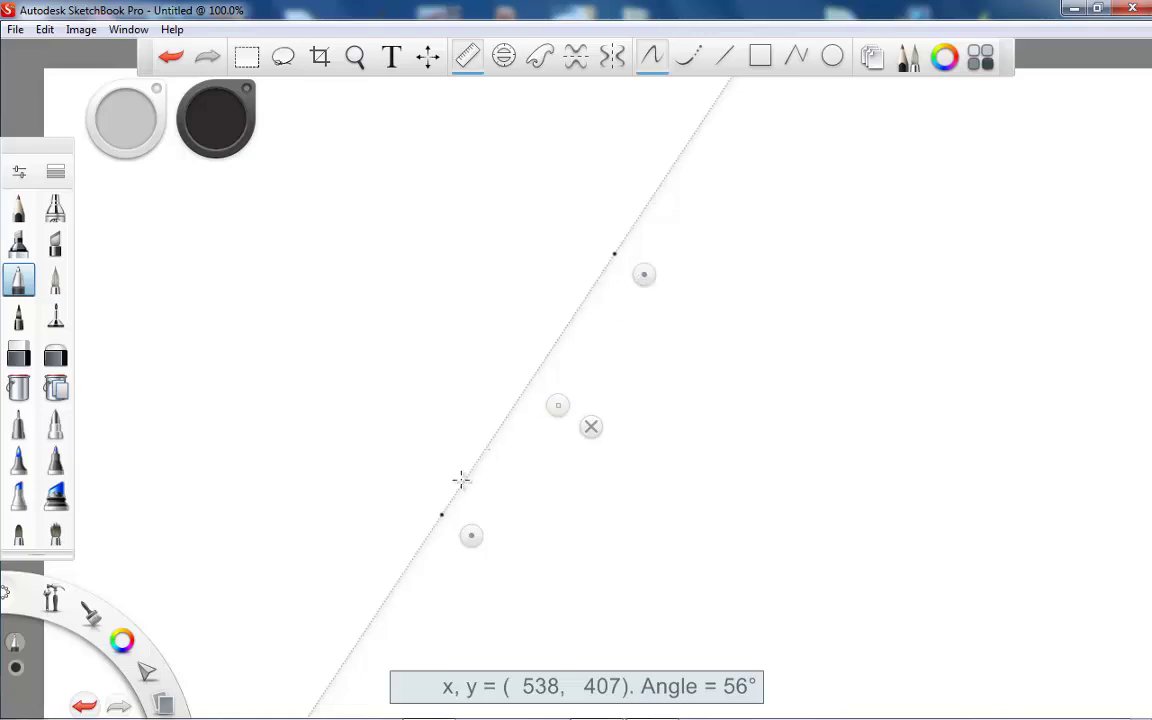
mouse_move(440, 514)
left_mouse_down()
mouse_move(586, 285)
mouse_move(625, 248)
mouse_move(676, 463)
mouse_move(670, 497)
left_mouse_up()
mouse_move(441, 514)
left_mouse_down()
mouse_move(662, 463)
mouse_move(653, 597)
mouse_move(450, 517)
mouse_move(653, 561)
mouse_move(622, 507)
mouse_move(386, 455)
mouse_move(393, 468)
left_mouse_up()
left_click_drag(443, 520, 400, 425)
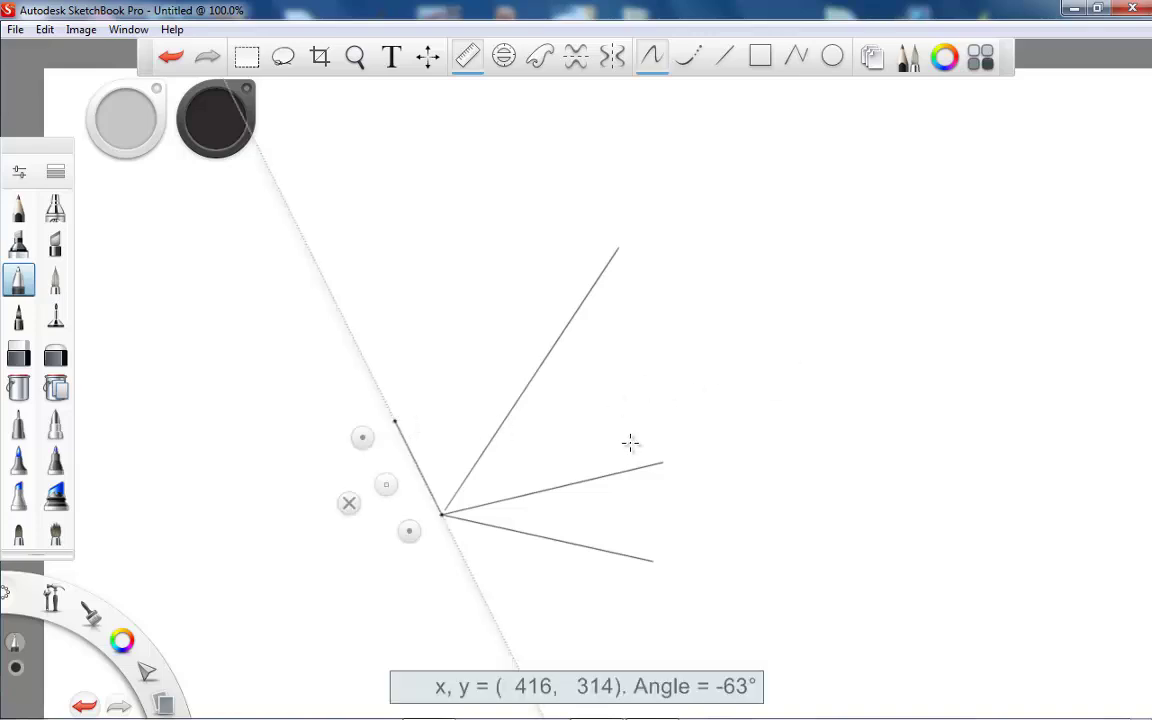
key("r")
Clear the canvas, show the ellipse guide (E), flatten it and trace its arc.
key("ctrl+a")
key("Delete")
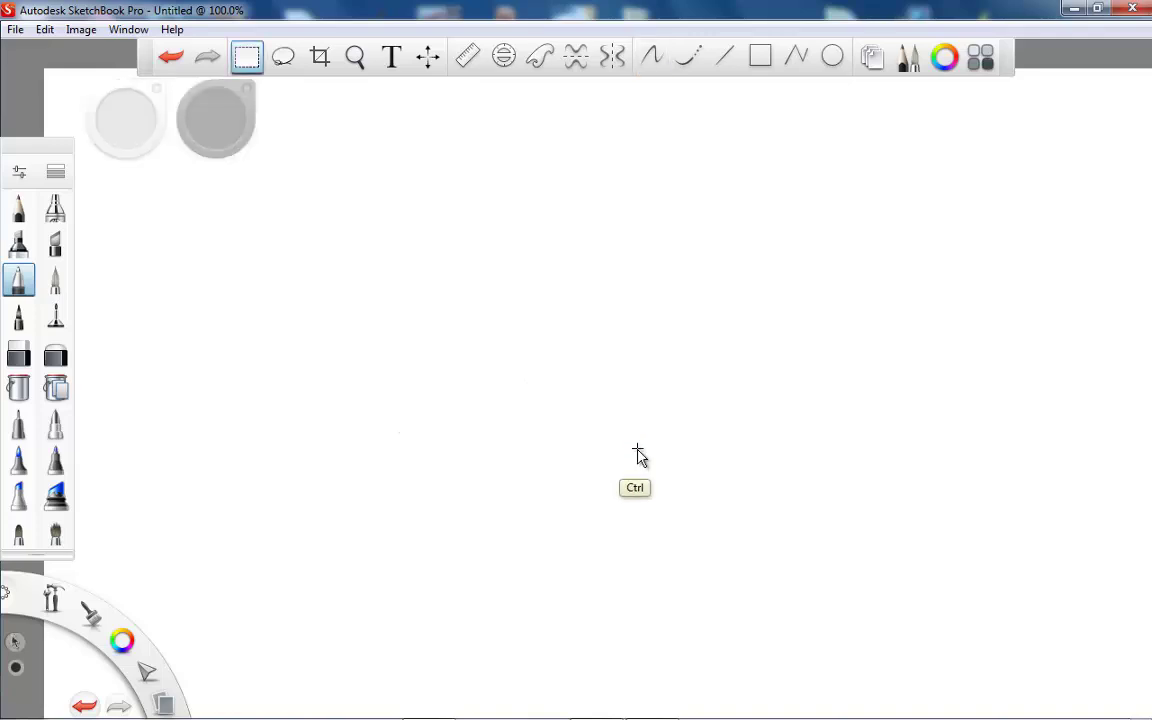
key("e")
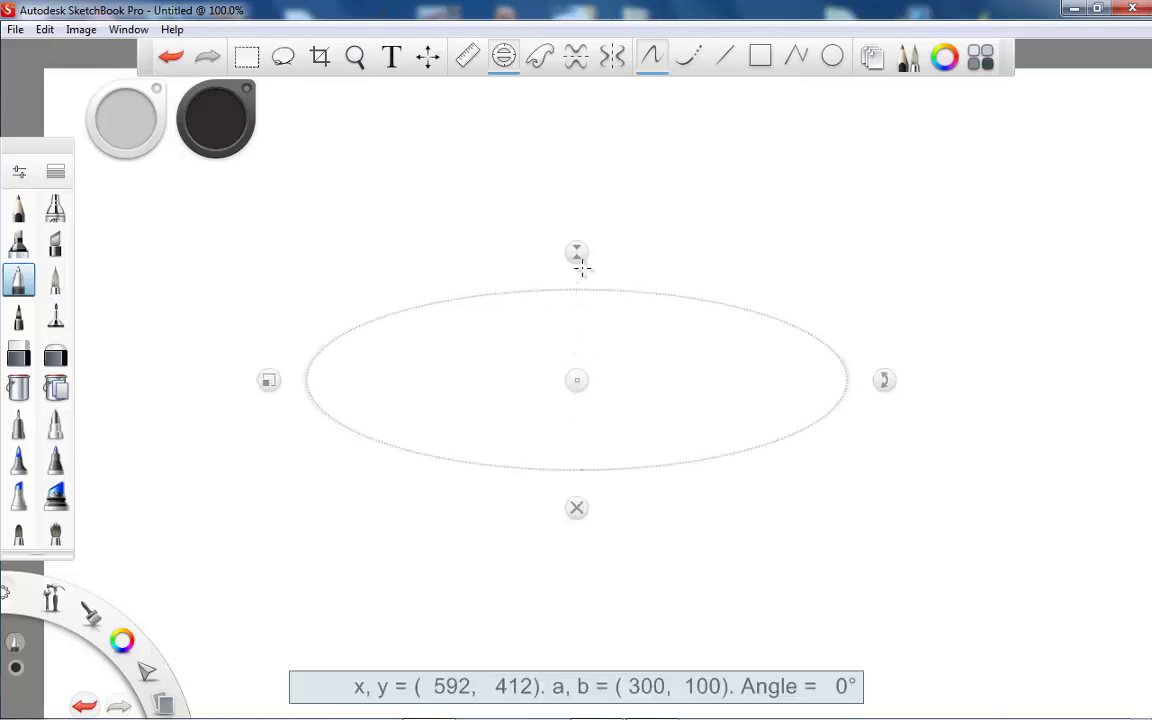
left_click_drag(579, 256, 571, 334)
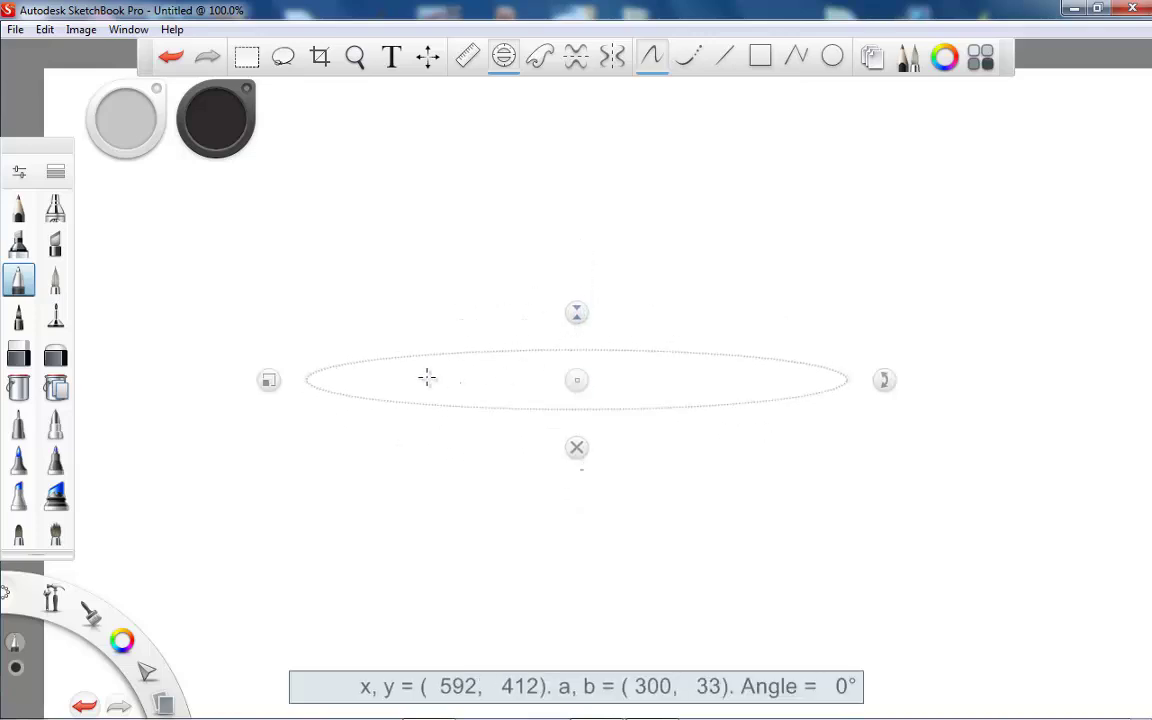
mouse_move(332, 368)
left_mouse_down()
mouse_move(632, 362)
mouse_move(627, 455)
mouse_move(239, 362)
mouse_move(300, 345)
left_mouse_up()
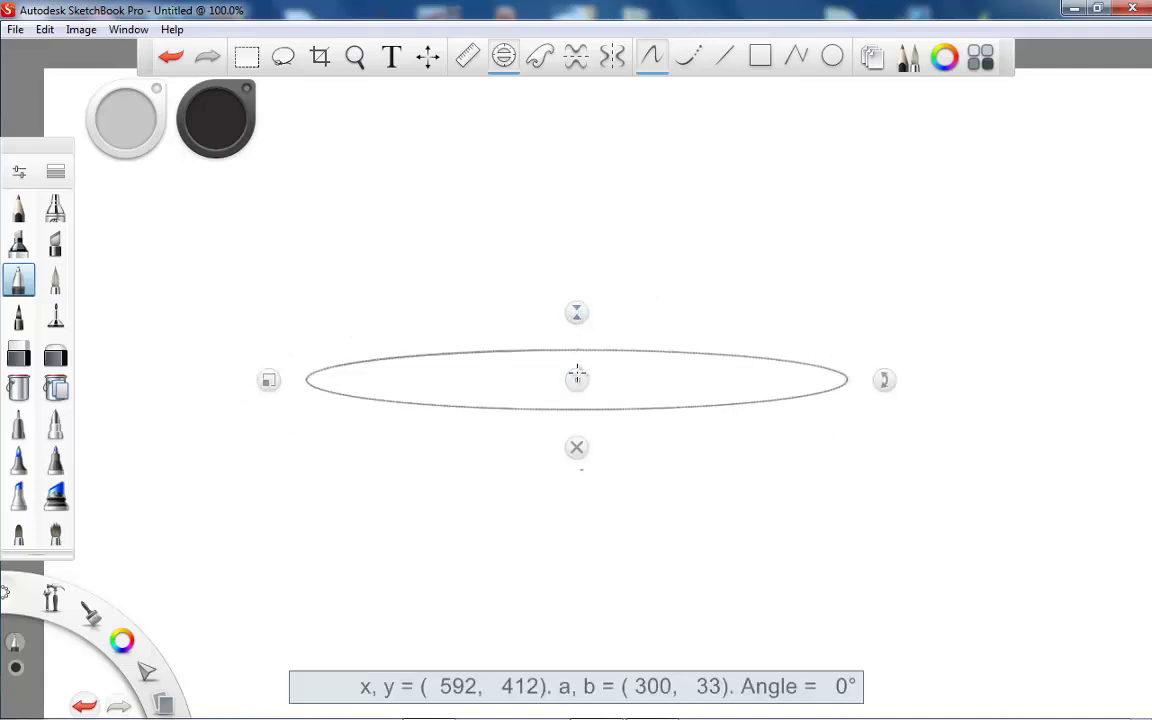
Move the ellipse guide above the first ellipse, adjust its rotation and shrink it.
left_click_drag(578, 380, 566, 305)
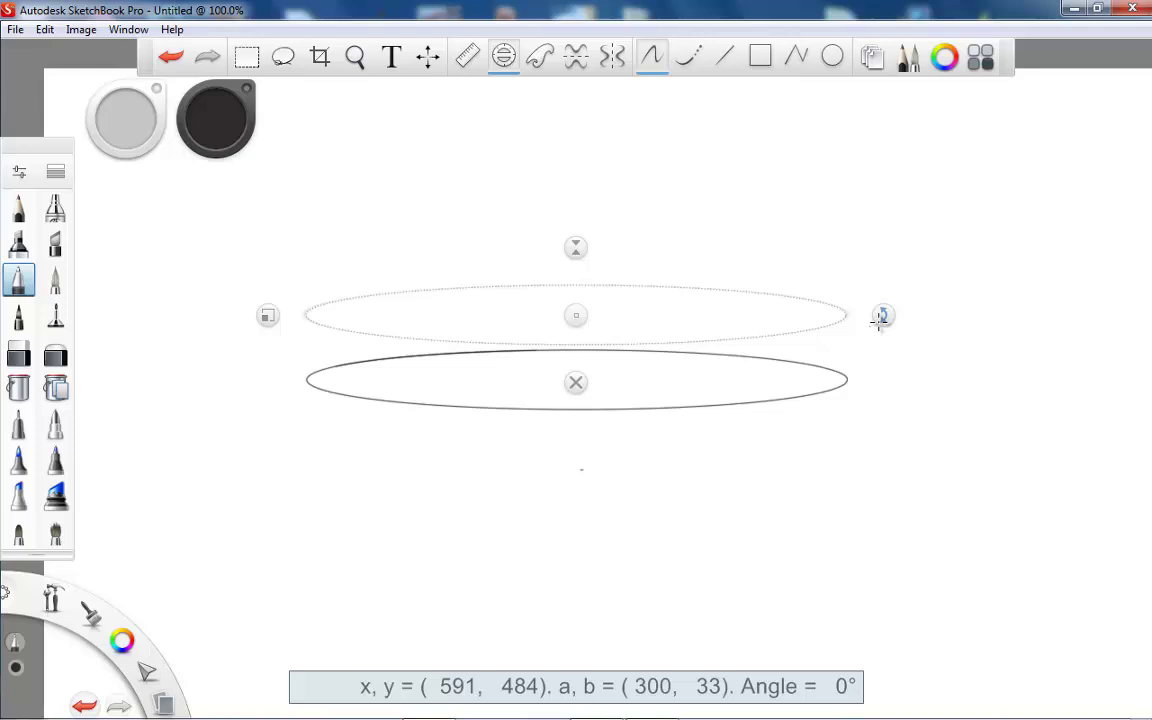
left_click_drag(884, 316, 864, 319)
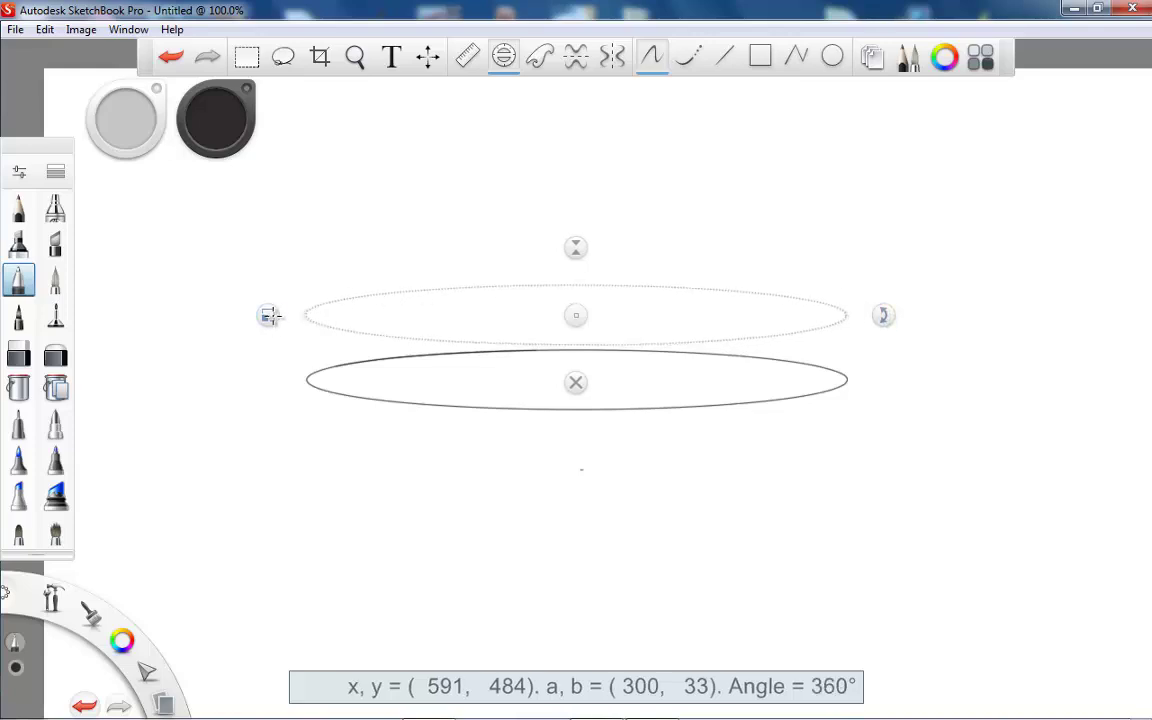
left_click_drag(267, 316, 388, 320)
mouse_move(520, 300)
left_mouse_down()
mouse_move(455, 301)
mouse_move(710, 357)
mouse_move(681, 303)
mouse_move(458, 327)
mouse_move(337, 284)
left_mouse_up()
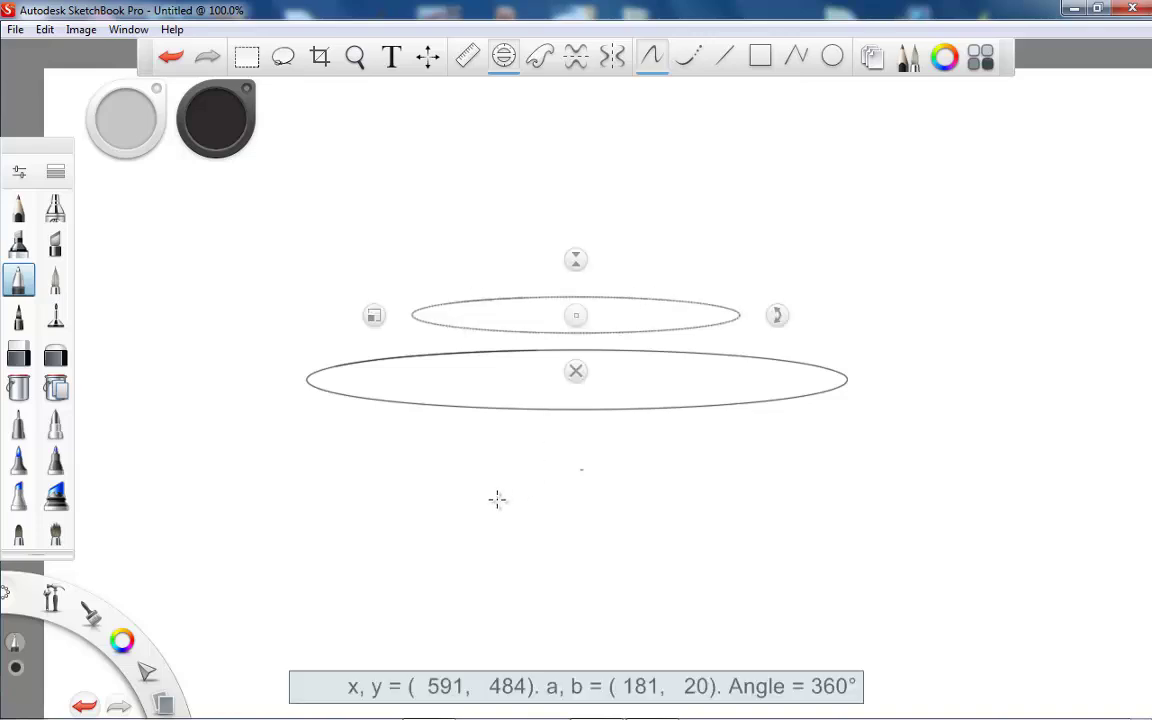
Dismiss the ellipse guide and clear the canvas.
key("e")
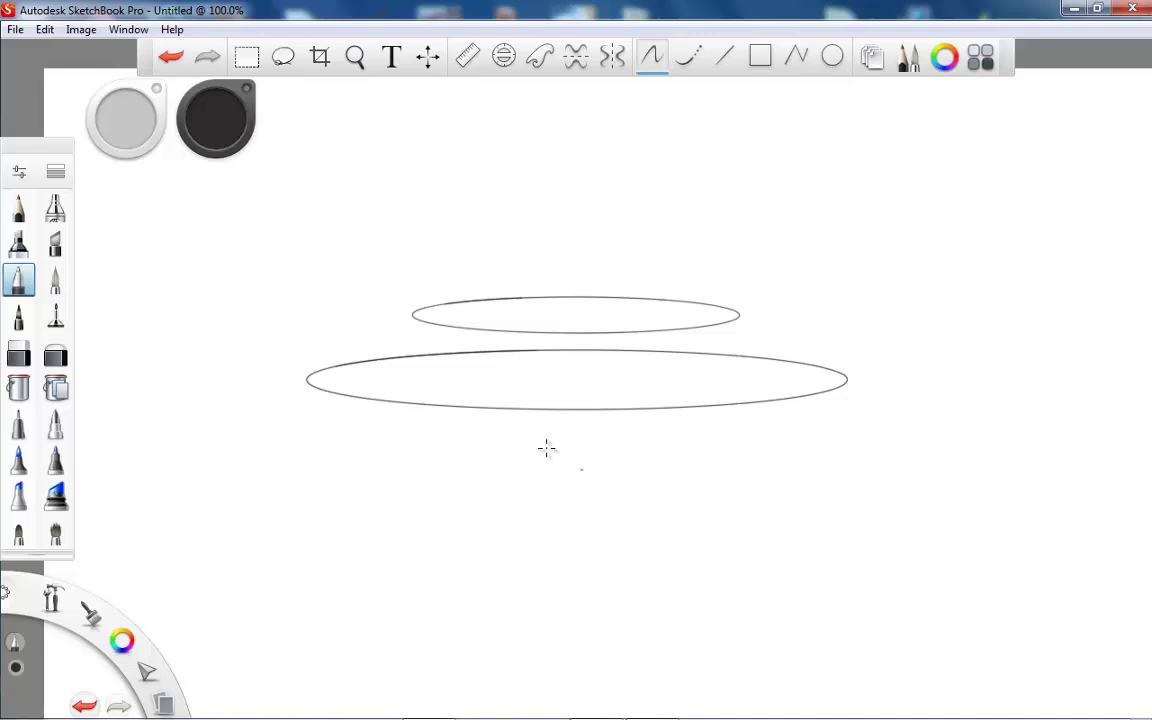
key("ctrl+a")
key("Delete")
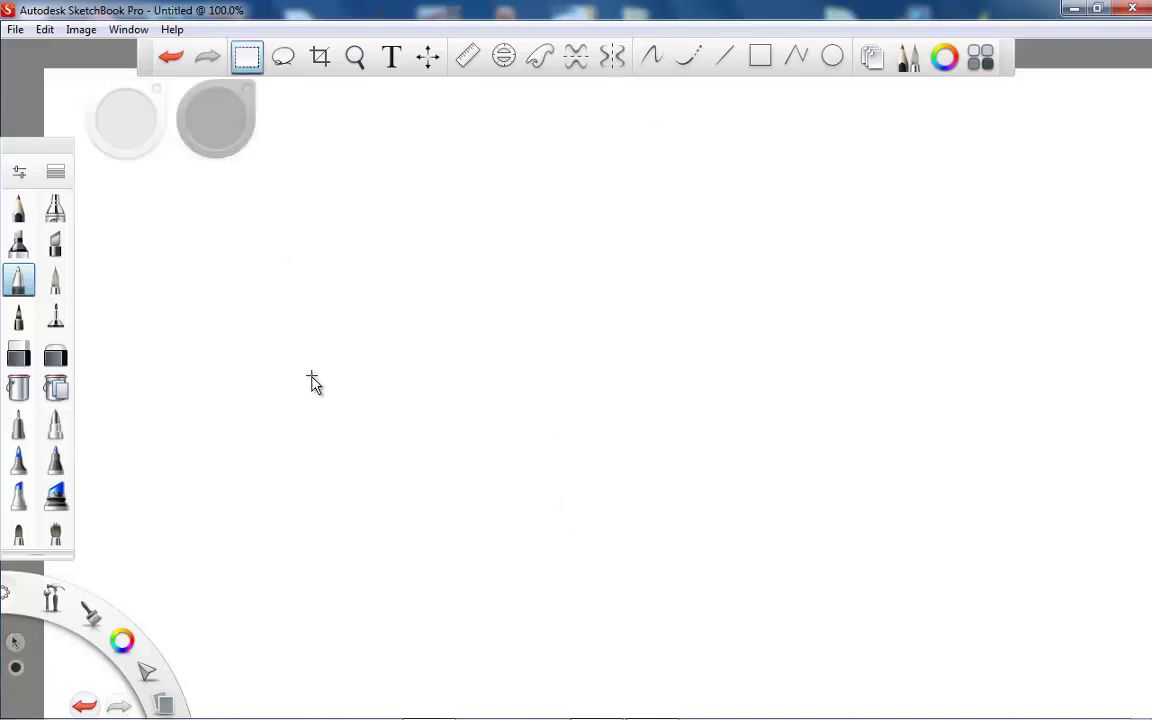
Turn on Symmetry X and Y, then draw a mirrored shape with a thick central cross.
left_click(578, 58)
left_click(610, 57)
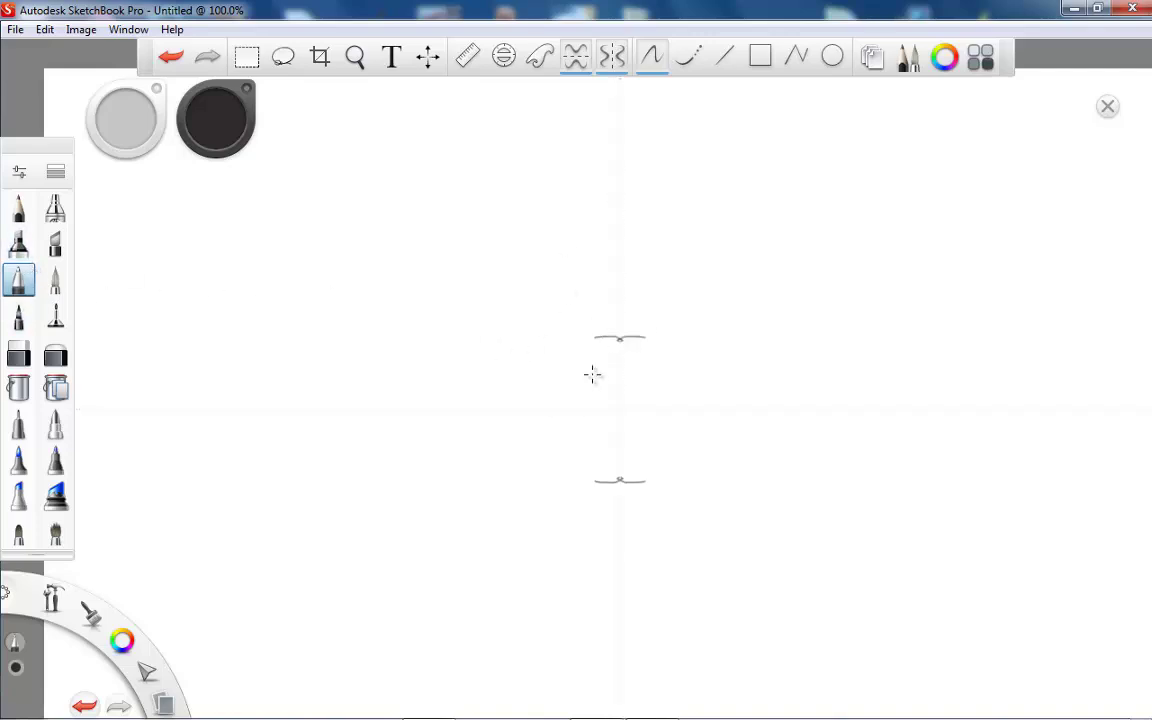
left_click_drag(592, 374, 571, 437)
mouse_move(560, 368)
left_mouse_down()
mouse_move(541, 396)
mouse_move(566, 350)
mouse_move(551, 331)
mouse_move(548, 370)
left_mouse_up()
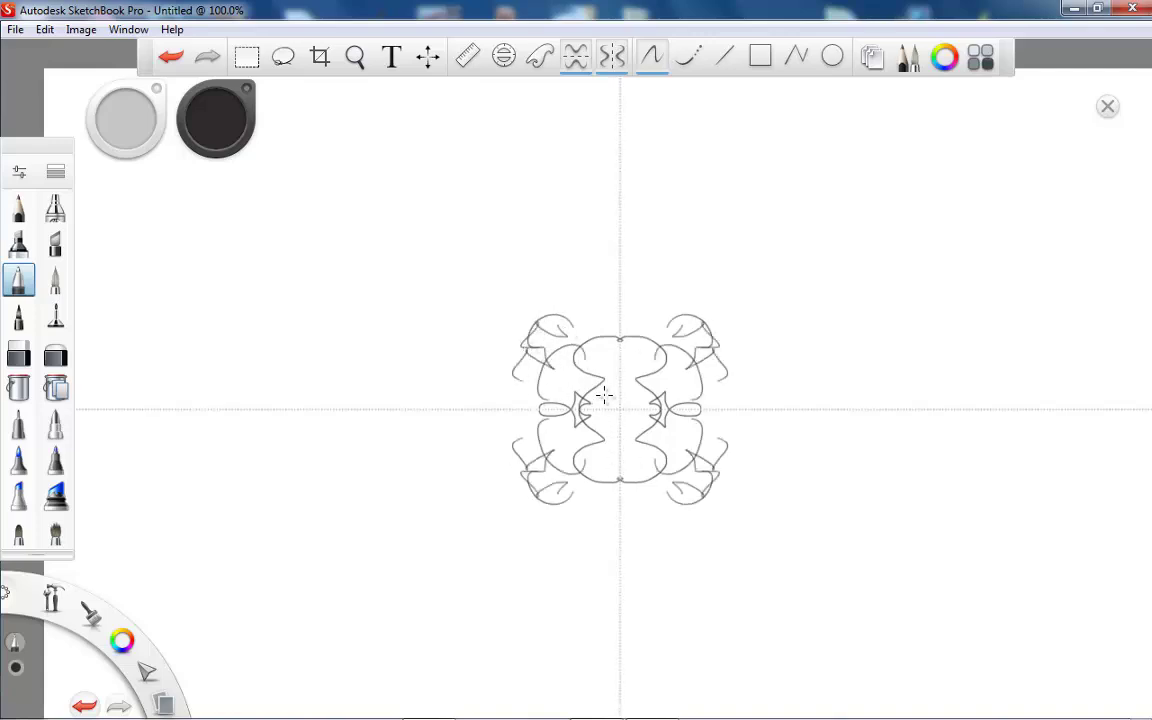
mouse_move(620, 385)
left_mouse_down()
mouse_move(615, 432)
mouse_move(637, 412)
mouse_move(592, 397)
mouse_move(576, 414)
mouse_move(517, 366)
mouse_move(553, 403)
mouse_move(537, 271)
mouse_move(475, 377)
mouse_move(522, 308)
mouse_move(519, 428)
left_mouse_up()
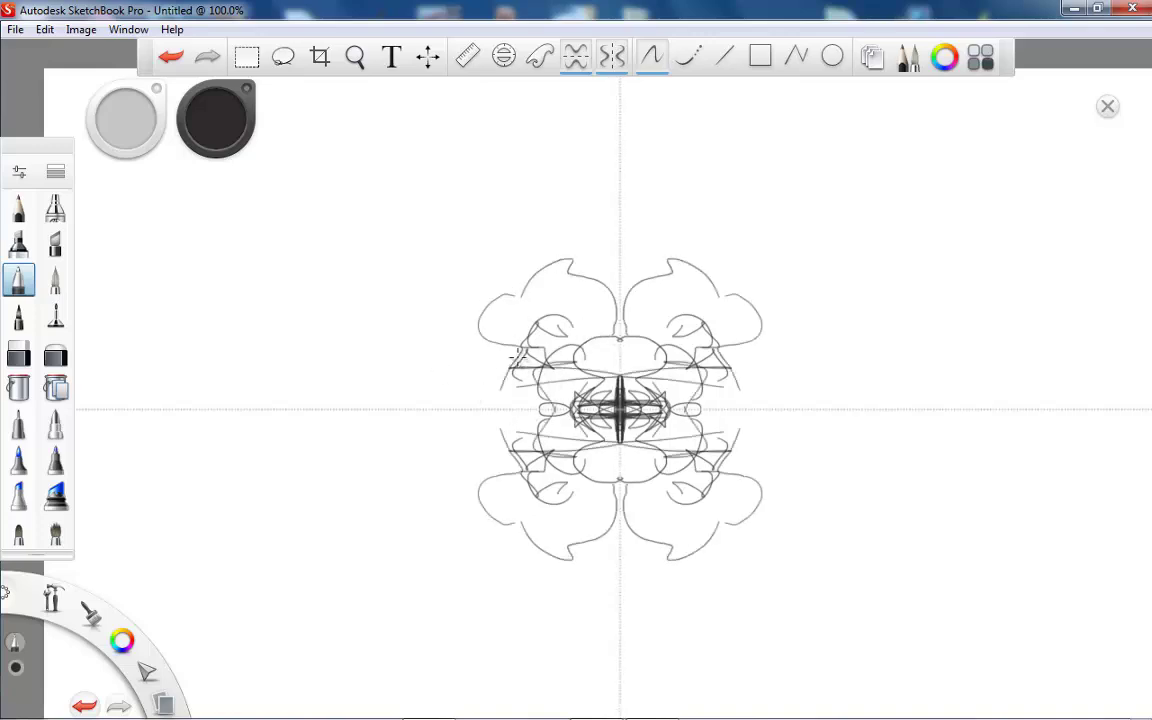
Add mirrored outer lobes, side loops and wavy top/bottom strokes, then enlarge the brush.
left_click_drag(470, 355, 437, 437)
left_click_drag(440, 385, 421, 431)
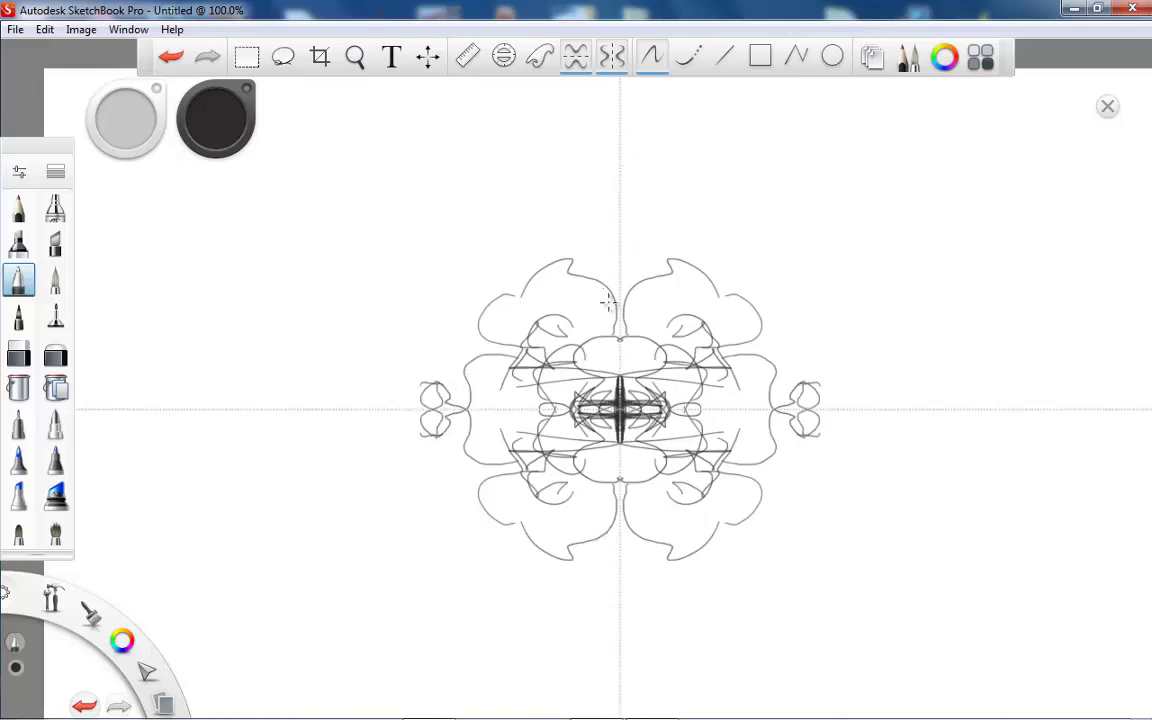
left_click_drag(570, 264, 621, 269)
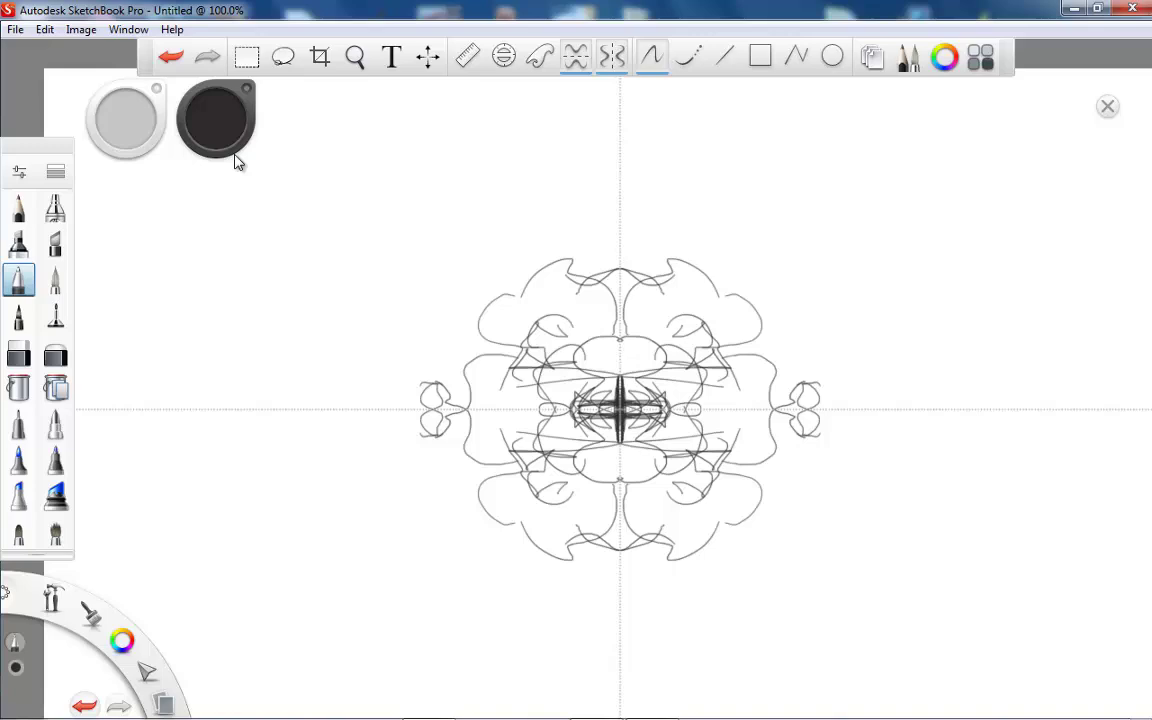
left_click_drag(126, 118, 365, 138)
mouse_move(128, 131)
left_mouse_down()
mouse_move(385, 130)
mouse_move(143, 160)
mouse_move(125, 122)
mouse_move(170, 134)
mouse_move(84, 140)
mouse_move(88, 150)
mouse_move(140, 126)
mouse_move(339, 129)
mouse_move(128, 130)
left_mouse_up()
With the pen brush, draw thick mirrored zig-zags at the four corners.
left_click(56, 208)
left_click(18, 280)
left_click_drag(513, 219, 492, 253)
left_click_drag(127, 120, 112, 116)
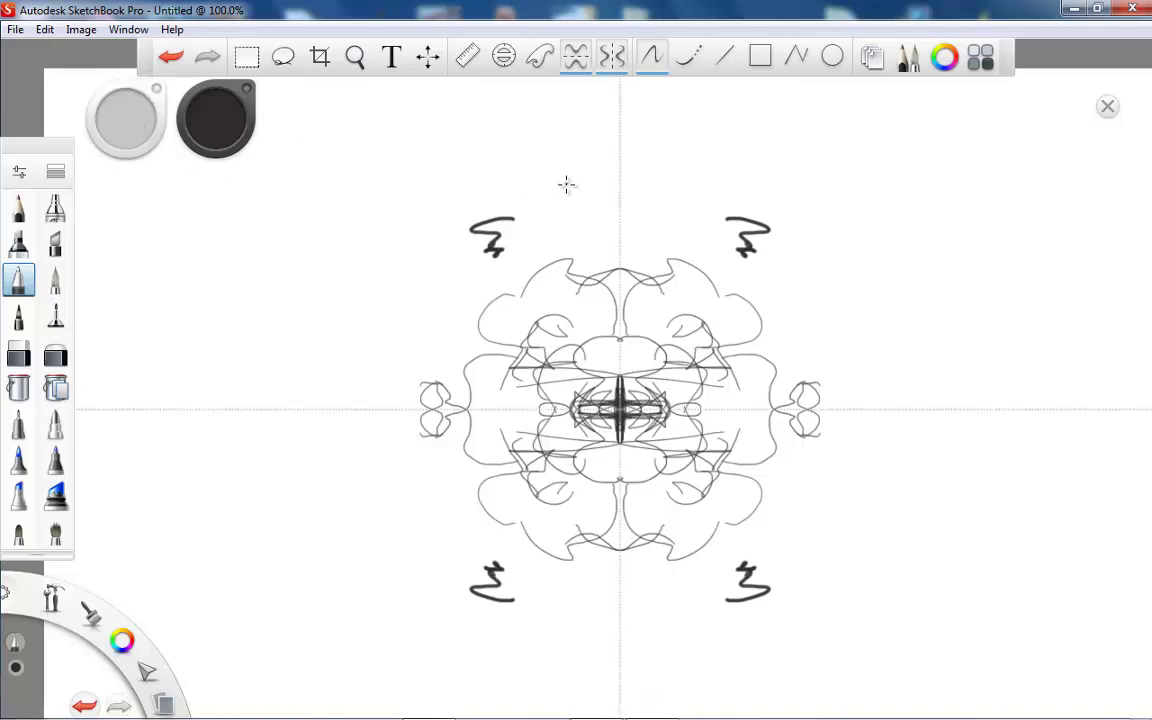
left_click_drag(566, 184, 514, 239)
mouse_move(104, 116)
left_mouse_down()
mouse_move(121, 121)
mouse_move(85, 121)
left_mouse_up()
mouse_move(458, 192)
left_mouse_down()
mouse_move(465, 177)
mouse_move(488, 196)
left_mouse_up()
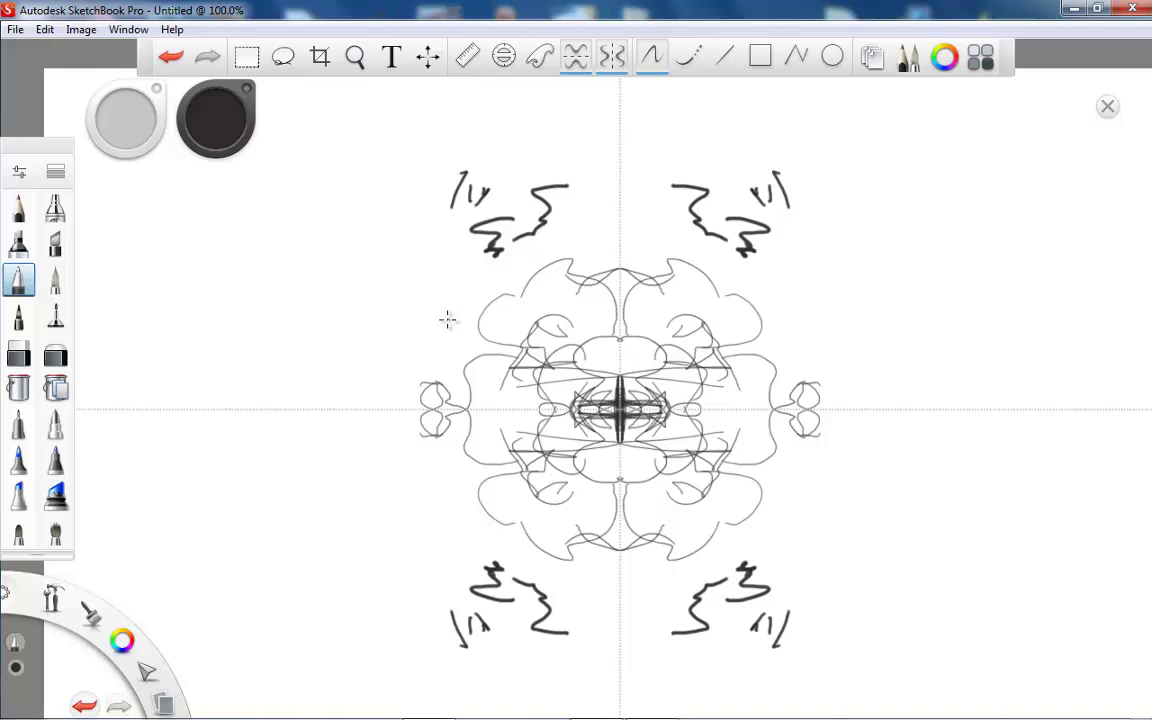
Shrink the brush with [ to add faint scribbles and thin side zigzags, then clear the canvas.
key("bracketleft")
mouse_move(335, 238)
left_mouse_down()
mouse_move(380, 255)
mouse_move(404, 303)
mouse_move(465, 285)
left_mouse_up()
key("bracketleft")
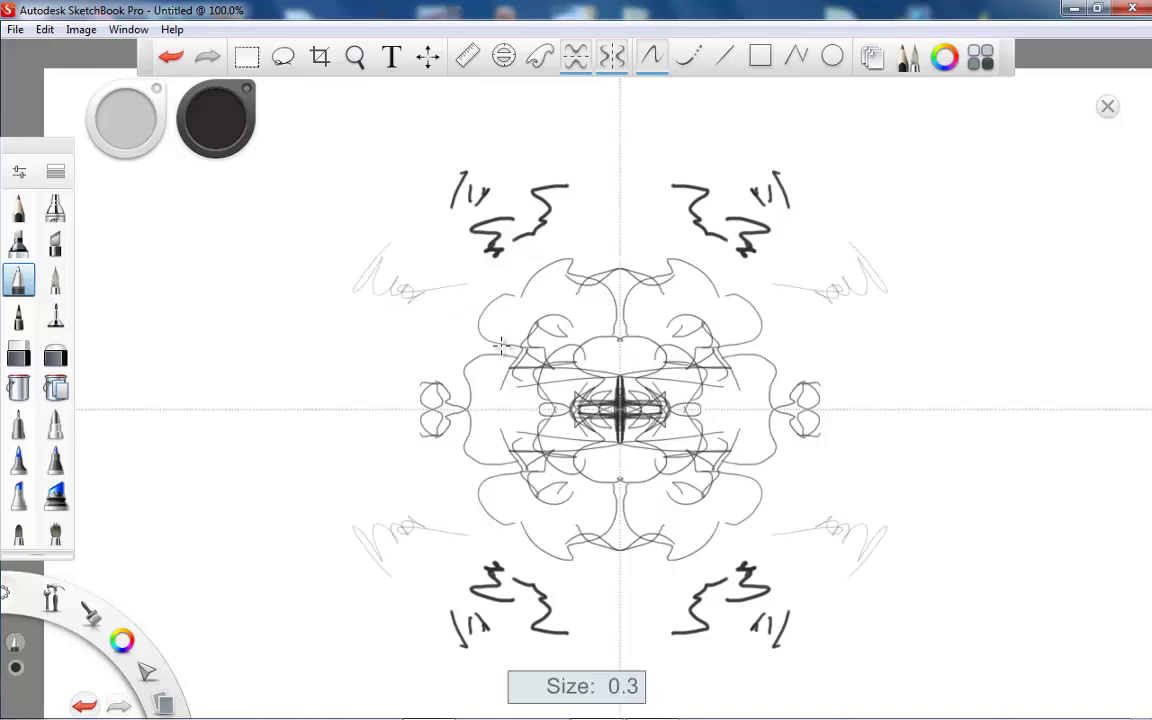
left_click_drag(328, 335, 430, 358)
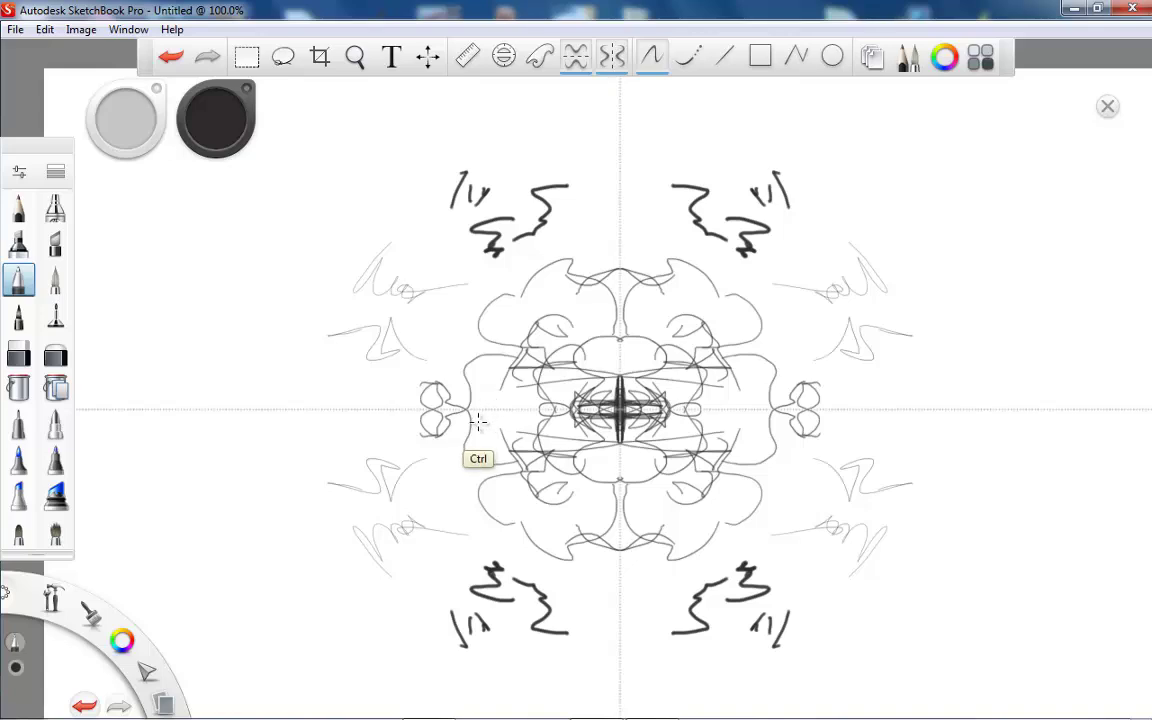
key("ctrl+a")
key("Delete")
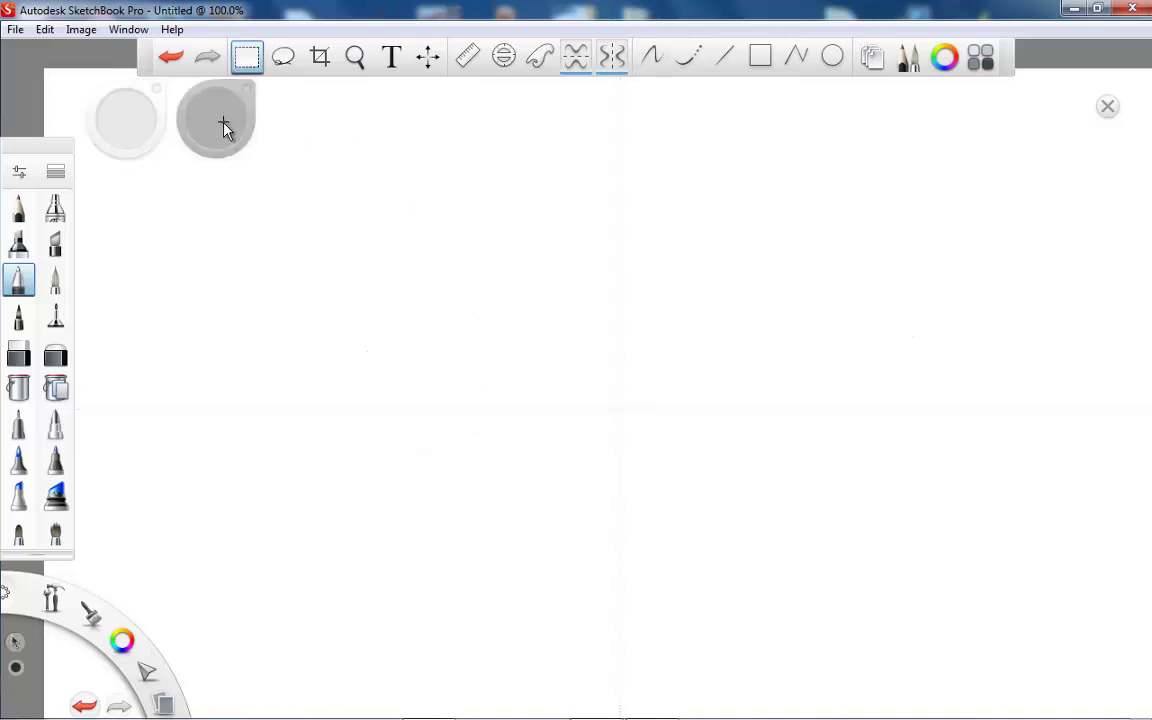
Select the soft paintbrush, set the colour to red and paint four mirrored blobs.
left_click(56, 284)
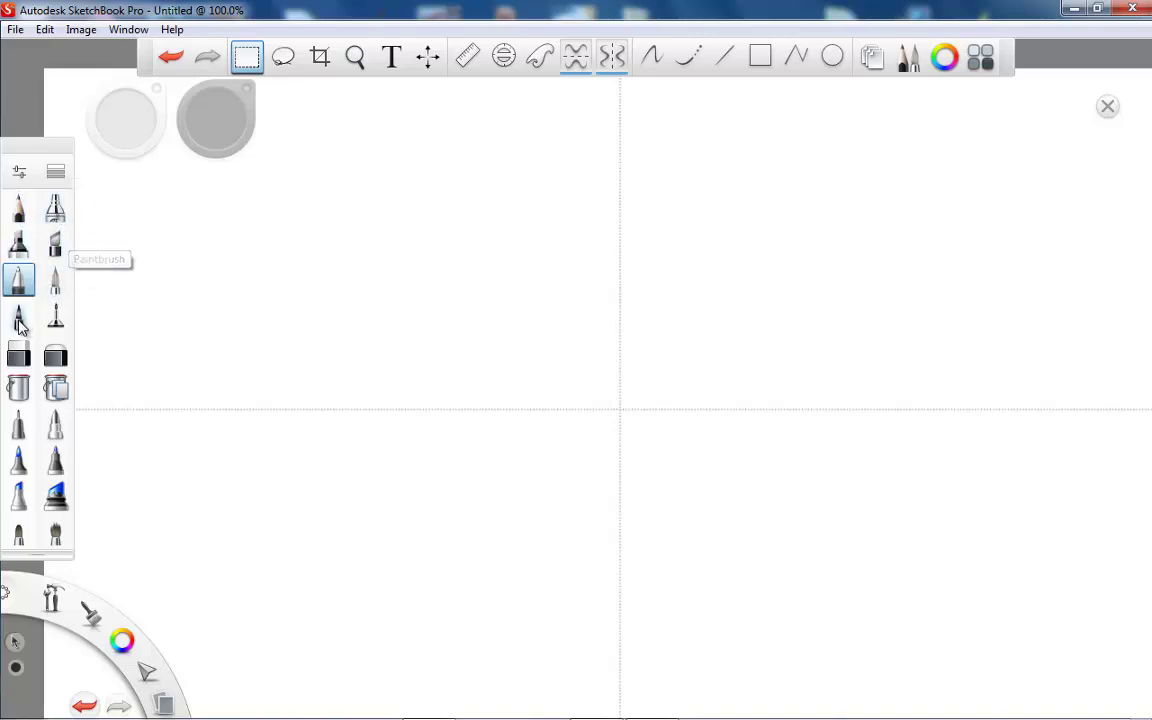
left_click(232, 130)
left_click(242, 126)
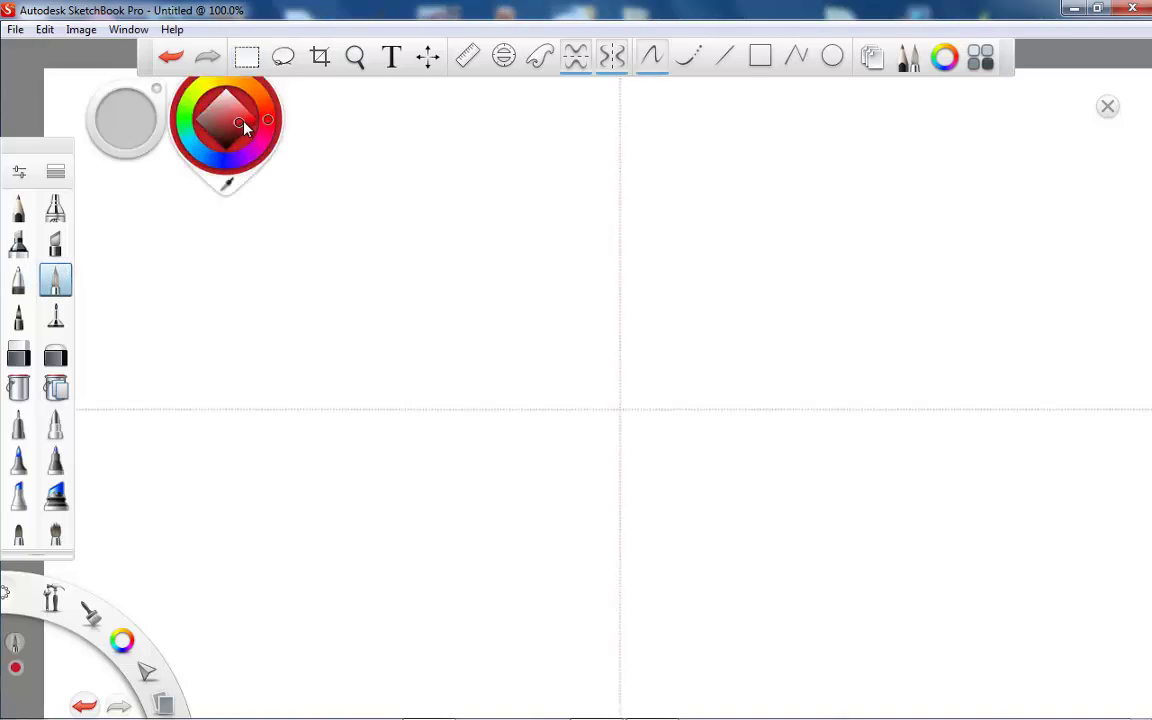
mouse_move(538, 256)
left_mouse_down()
mouse_move(596, 357)
mouse_move(535, 380)
mouse_move(524, 347)
mouse_move(445, 340)
left_mouse_up()
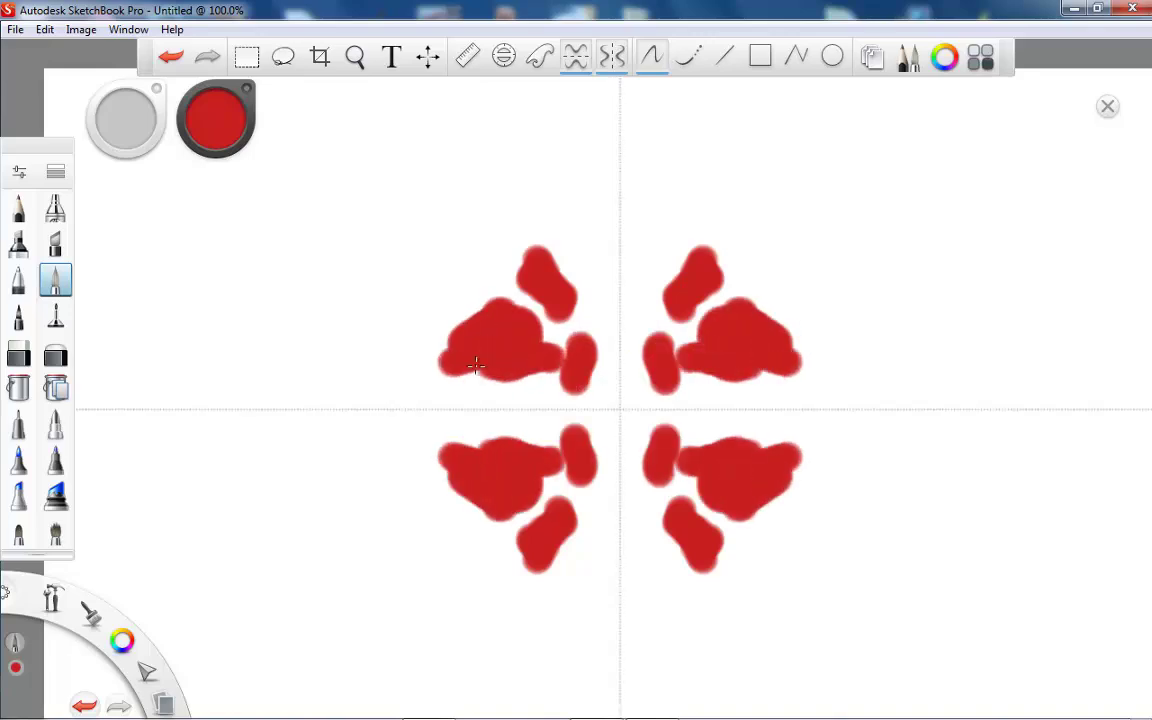
Paint pale red streaks between and outward from the blobs, then clear the canvas.
left_click(55, 495)
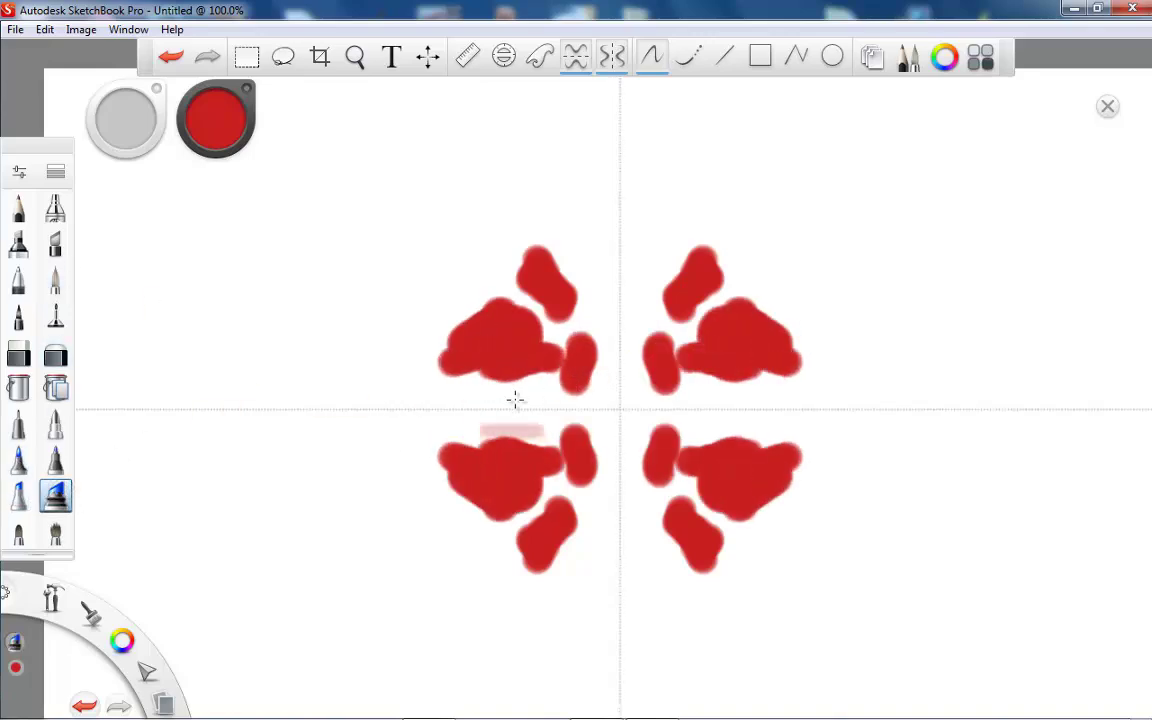
left_click_drag(514, 397, 510, 378)
mouse_move(467, 267)
left_mouse_down()
mouse_move(430, 340)
mouse_move(385, 330)
mouse_move(362, 258)
left_mouse_up()
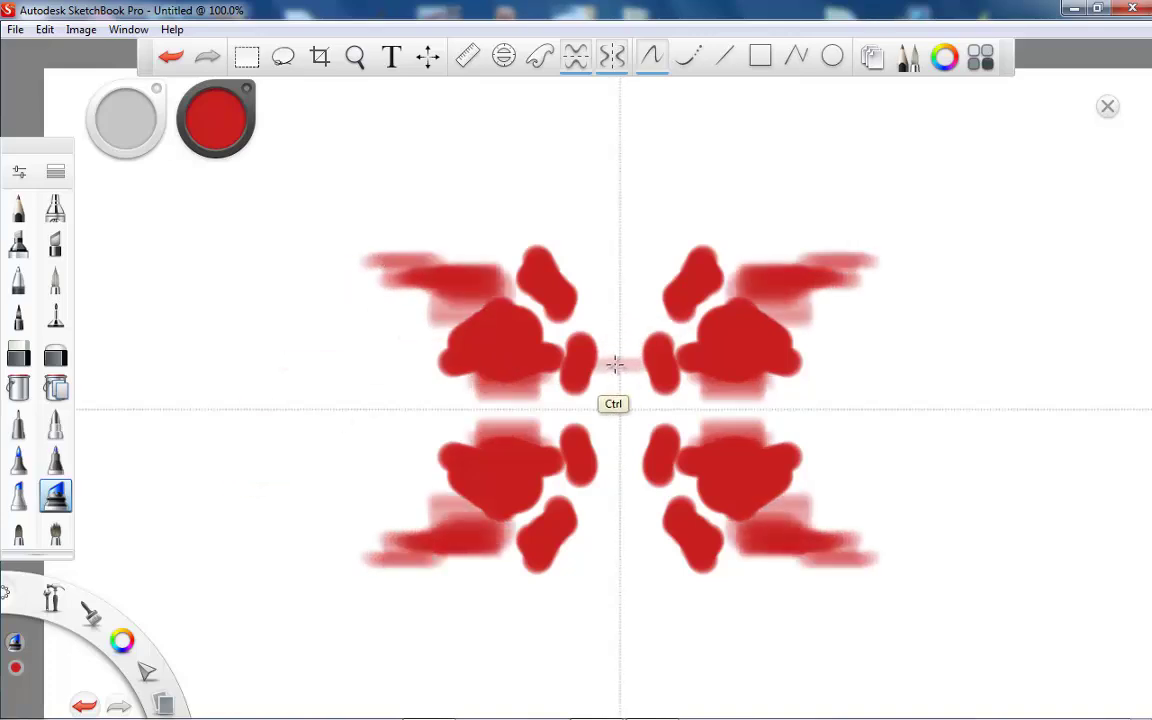
key("ctrl+a")
key("Delete")
Switch to the pencil and draw mirrored red swooshes and scribbles around the centre.
left_click(19, 207)
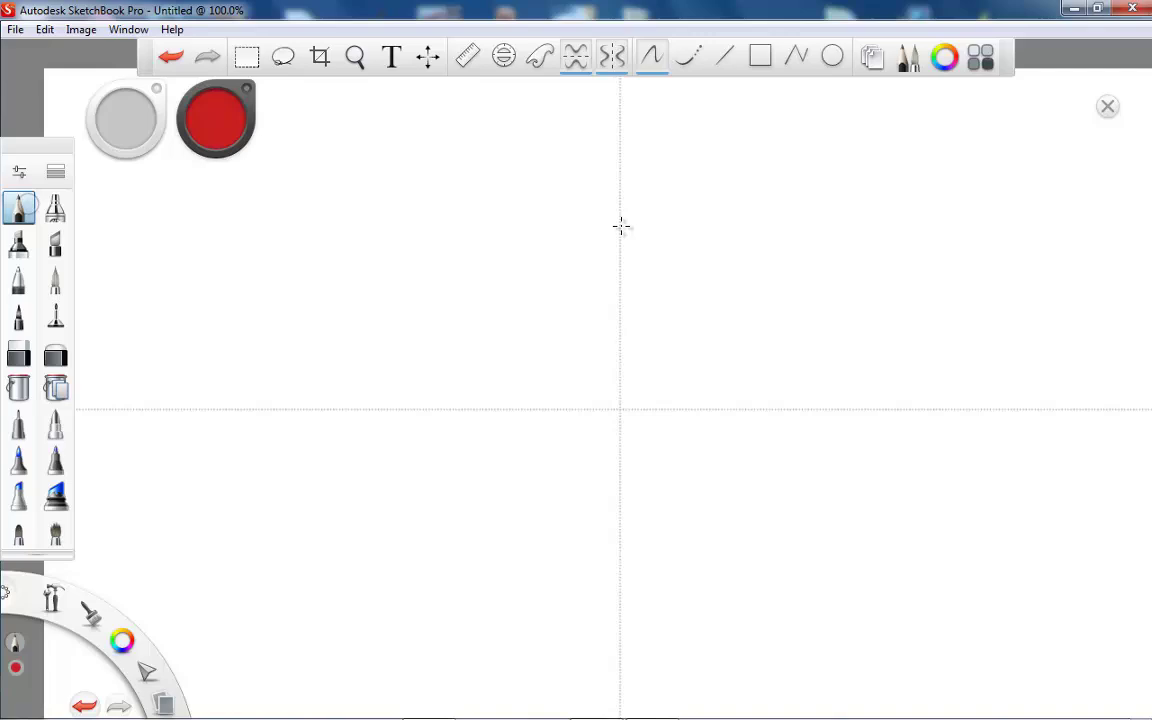
mouse_move(594, 267)
left_mouse_down()
mouse_move(589, 332)
mouse_move(558, 365)
left_mouse_up()
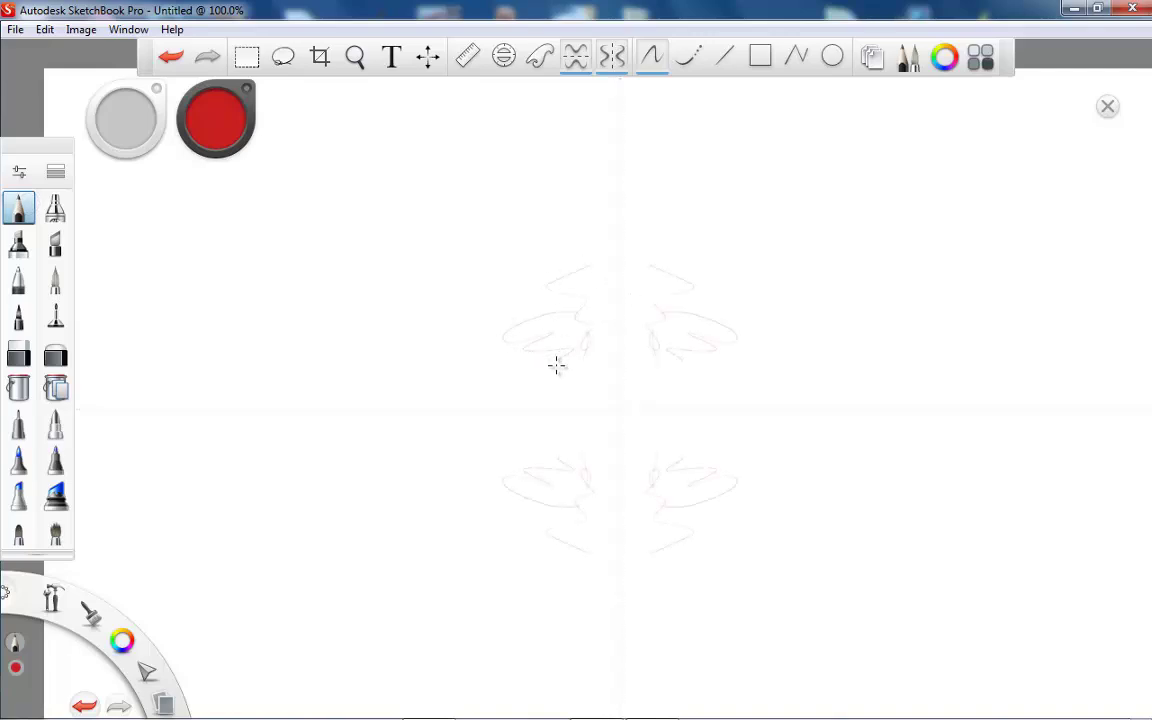
left_click_drag(137, 126, 165, 125)
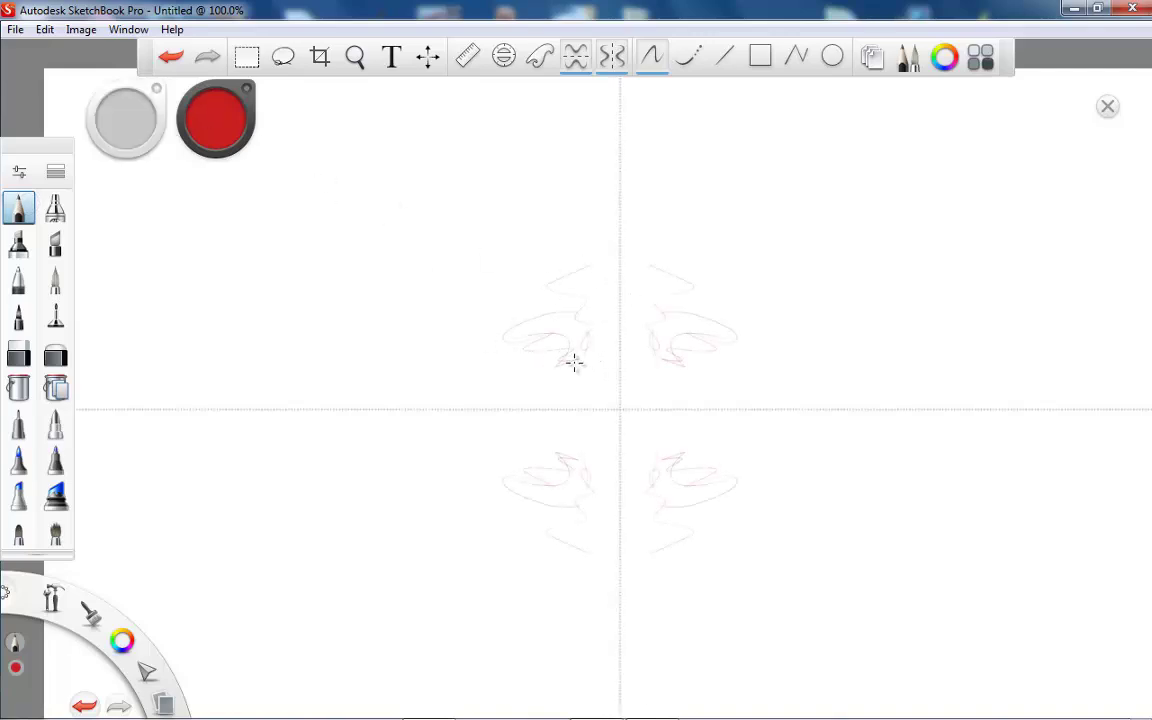
mouse_move(571, 360)
left_mouse_down()
mouse_move(542, 318)
mouse_move(555, 296)
mouse_move(594, 330)
left_mouse_up()
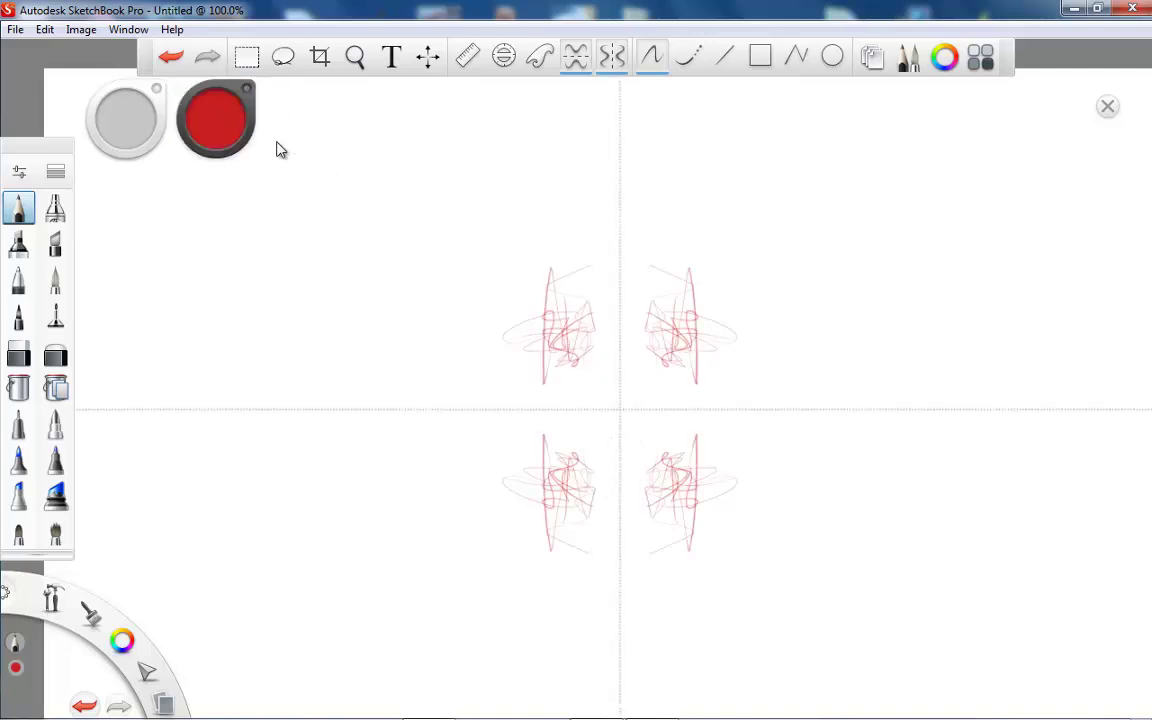
Pick green, draw mirrored strokes, turn off Symmetry X and add green strokes above.
left_click(238, 124)
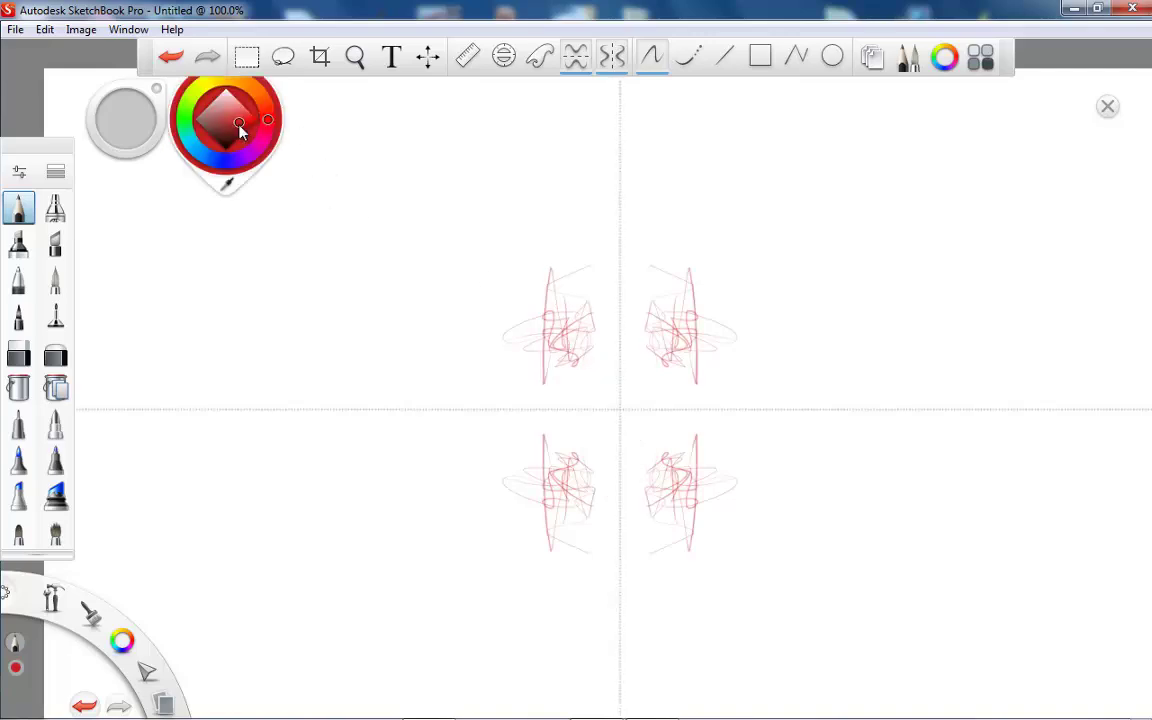
left_click(188, 122)
mouse_move(560, 337)
left_mouse_down()
mouse_move(535, 383)
mouse_move(479, 392)
mouse_move(543, 373)
mouse_move(618, 422)
mouse_move(600, 396)
left_mouse_up()
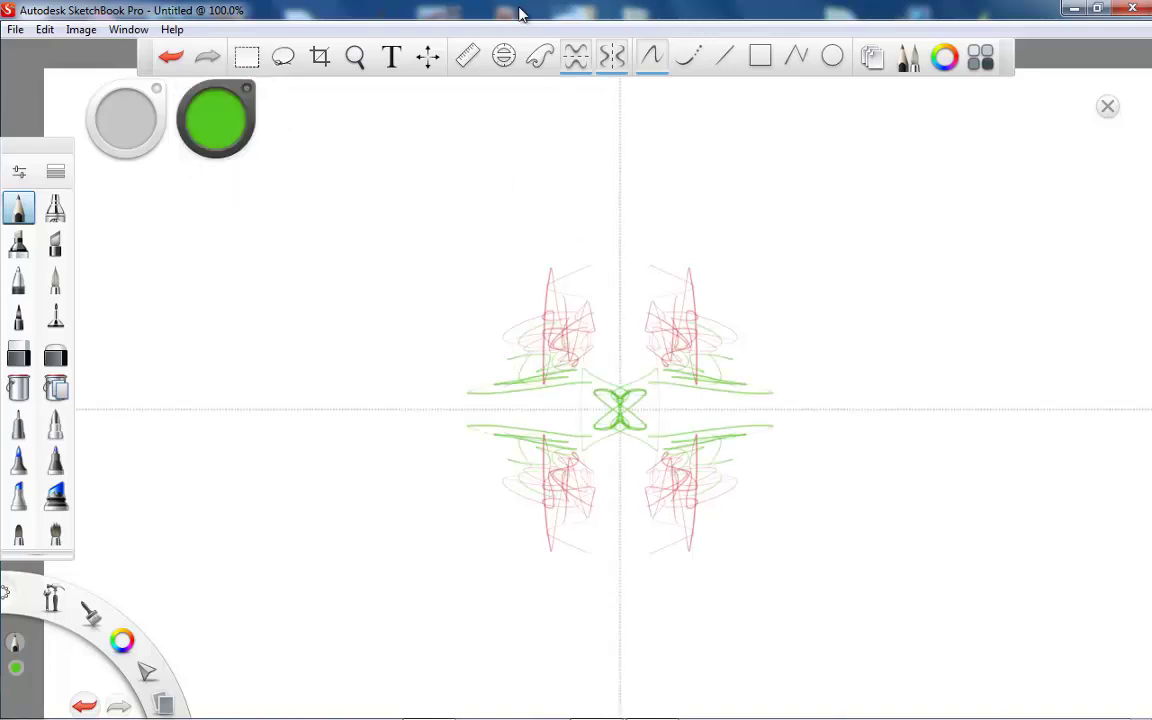
left_click(577, 62)
left_click_drag(612, 325, 598, 388)
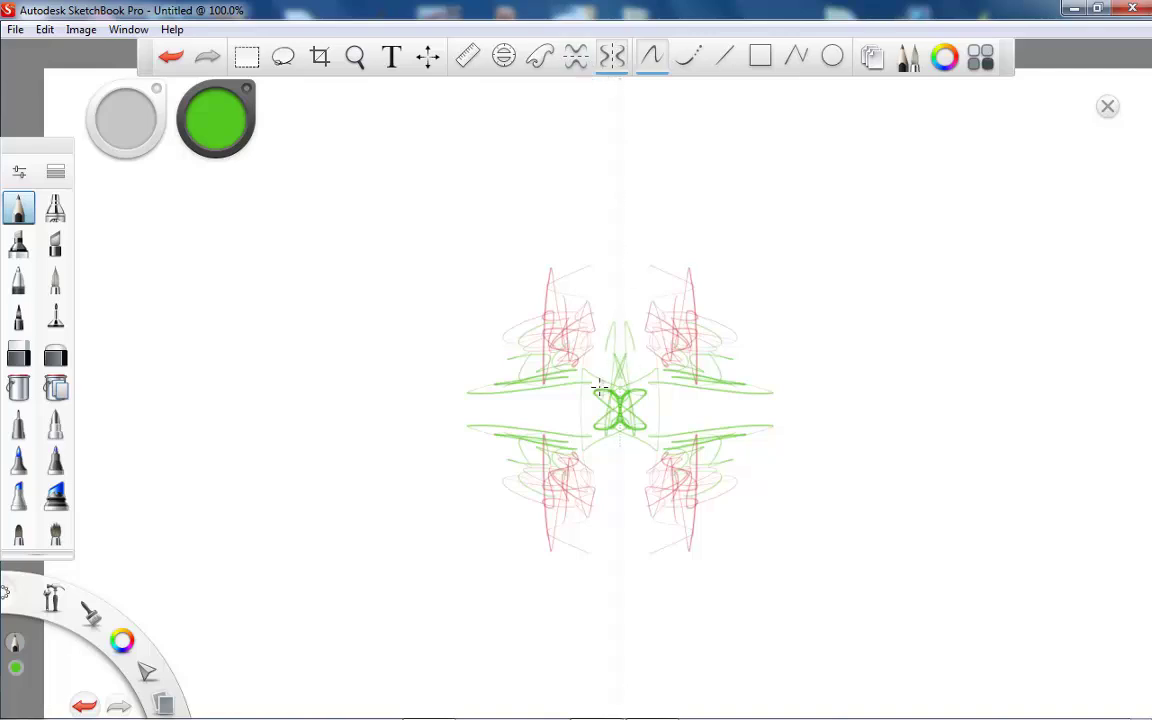
mouse_move(622, 224)
left_mouse_down()
mouse_move(548, 267)
mouse_move(574, 298)
mouse_move(504, 321)
left_mouse_up()
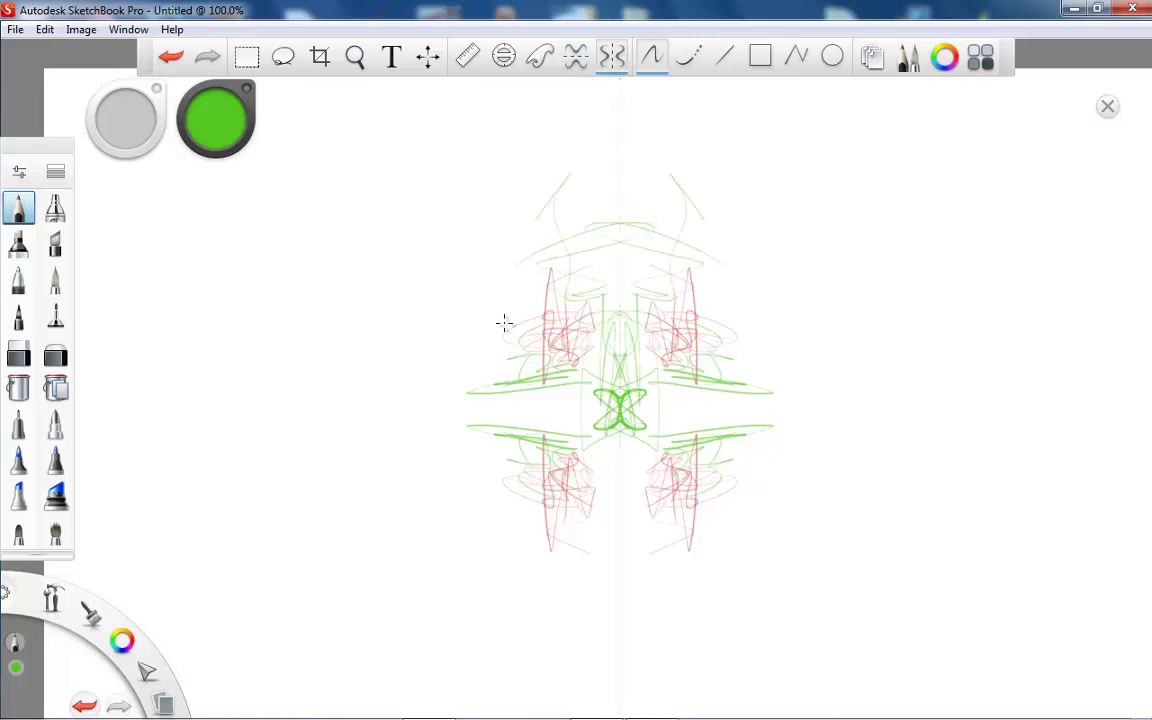
key("ctrl+a")
key("Delete")
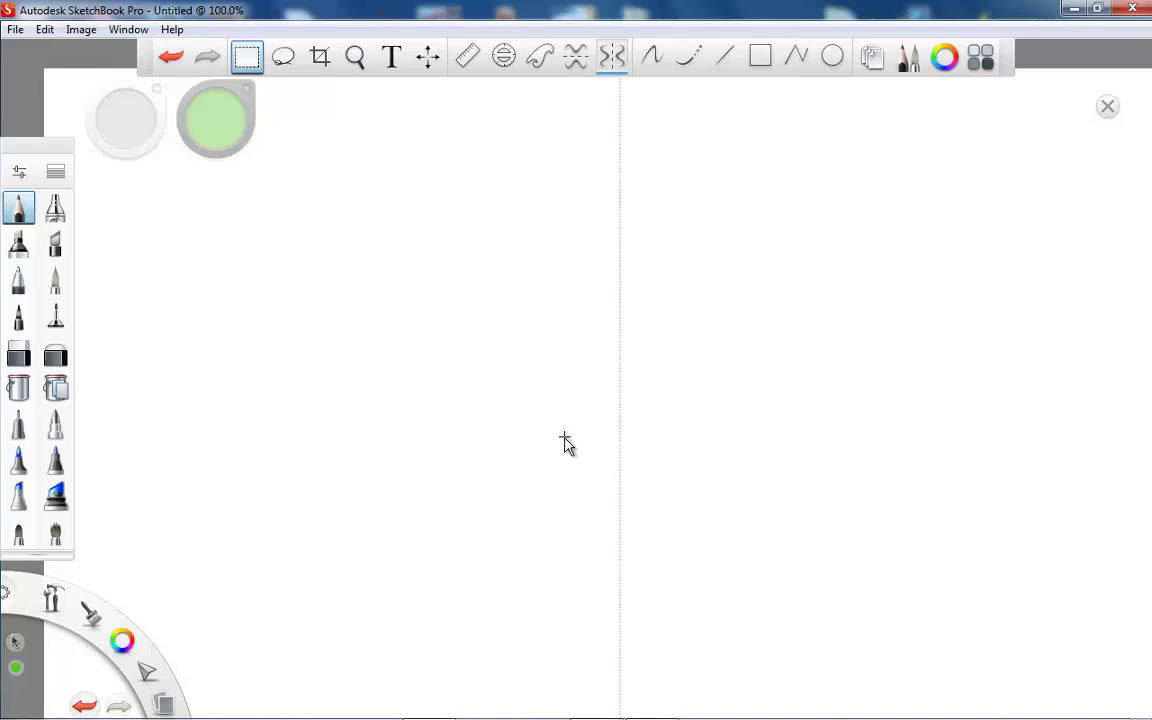